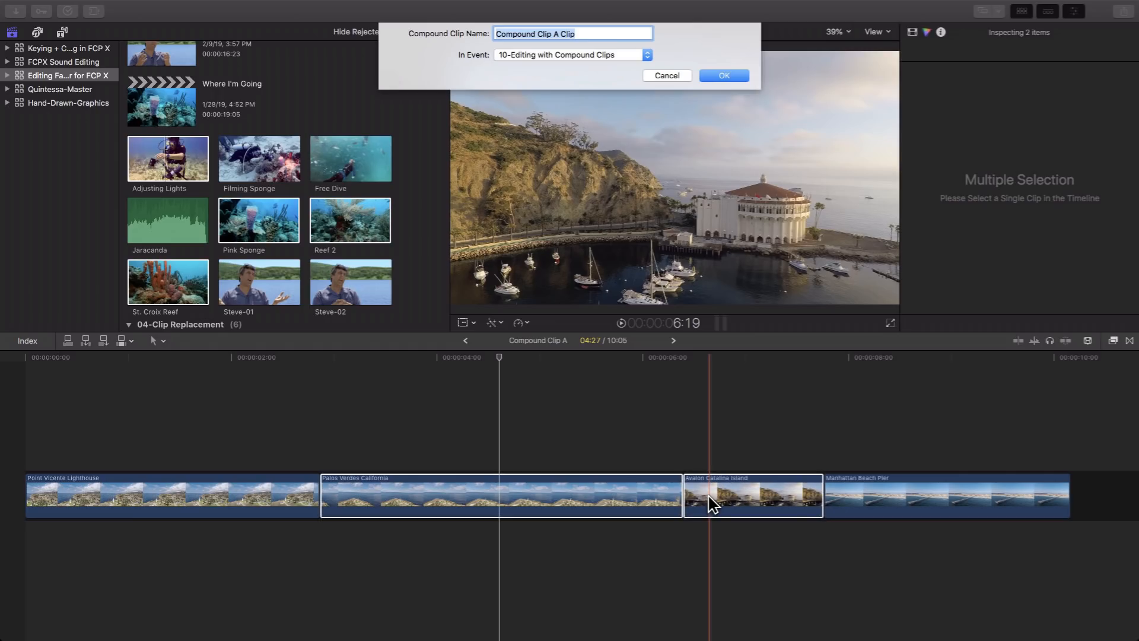
# - Name the new compound clip CC, keep it in event 10-Editing with Compound Clips, and check its start and end edges for media handles
pyautogui.write('CC')
pyautogui.press('Return')
pyautogui.click(542, 409)
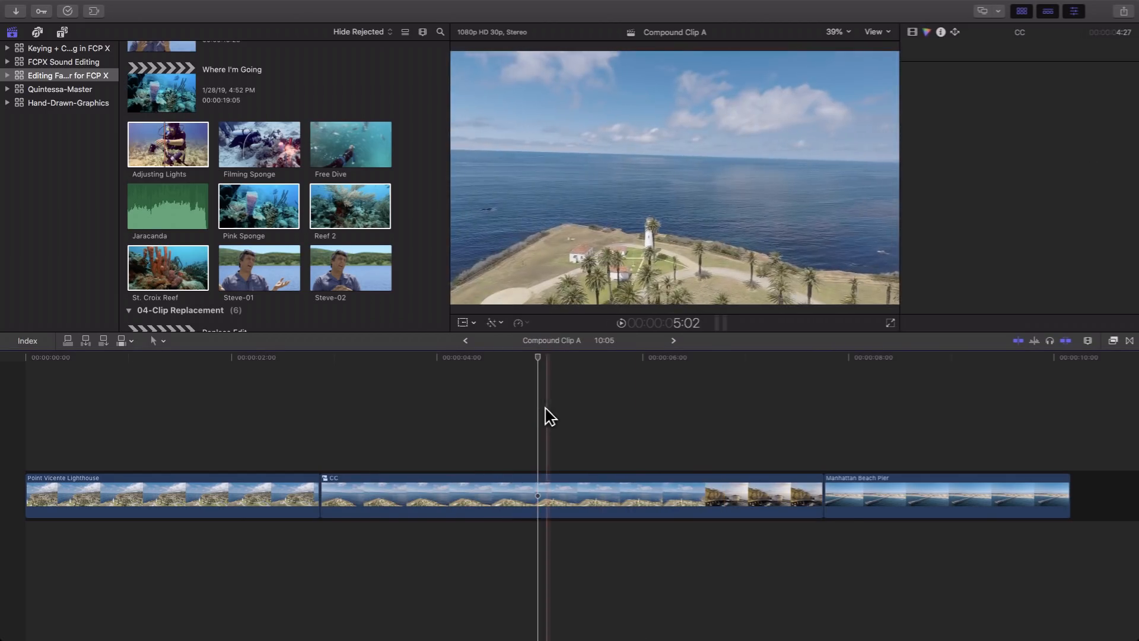
pyautogui.click(325, 495)
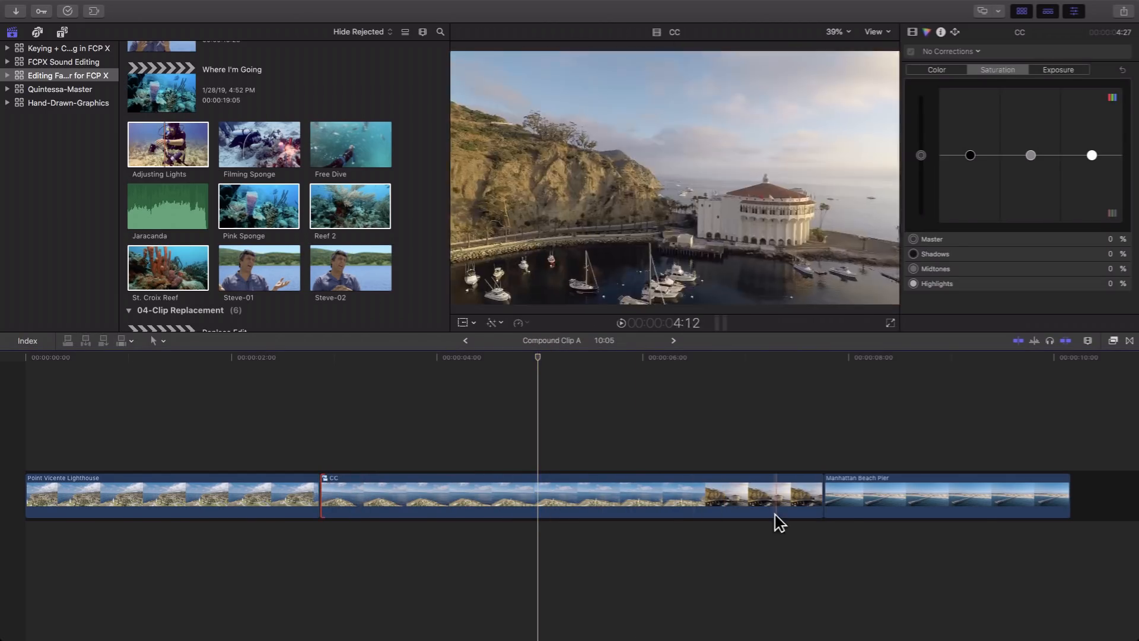
pyautogui.click(817, 495)
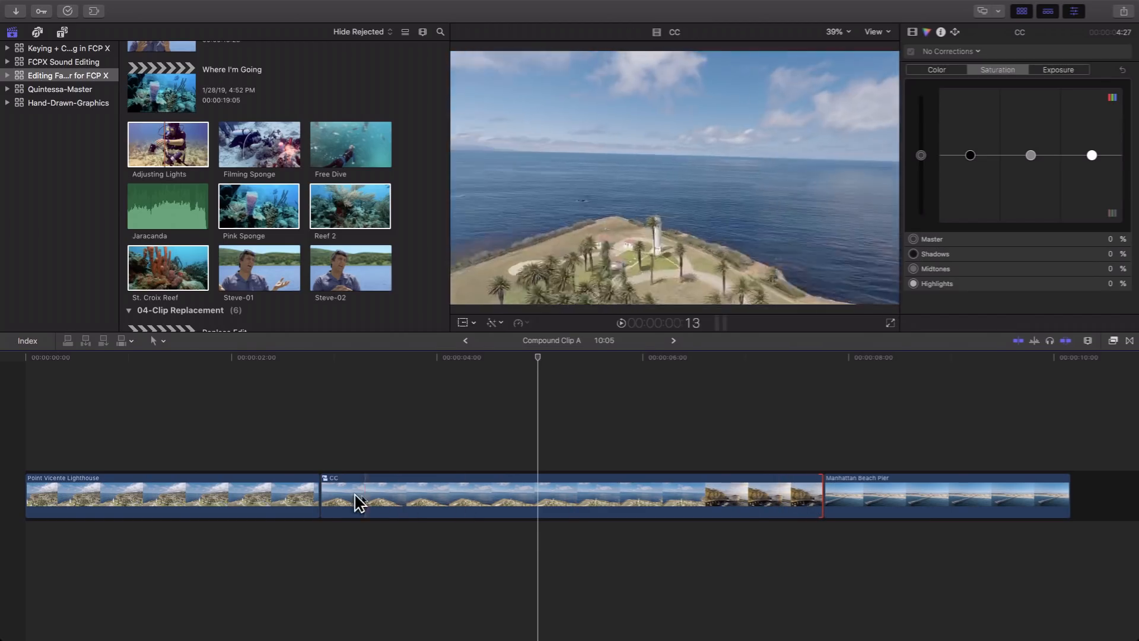
# - Break apart the CC compound clip into its individual clips and place the playhead over Palos Verdes California
pyautogui.click(331, 498)
pyautogui.press('shift+super+g')
pyautogui.press('Up')
pyautogui.click(420, 448)
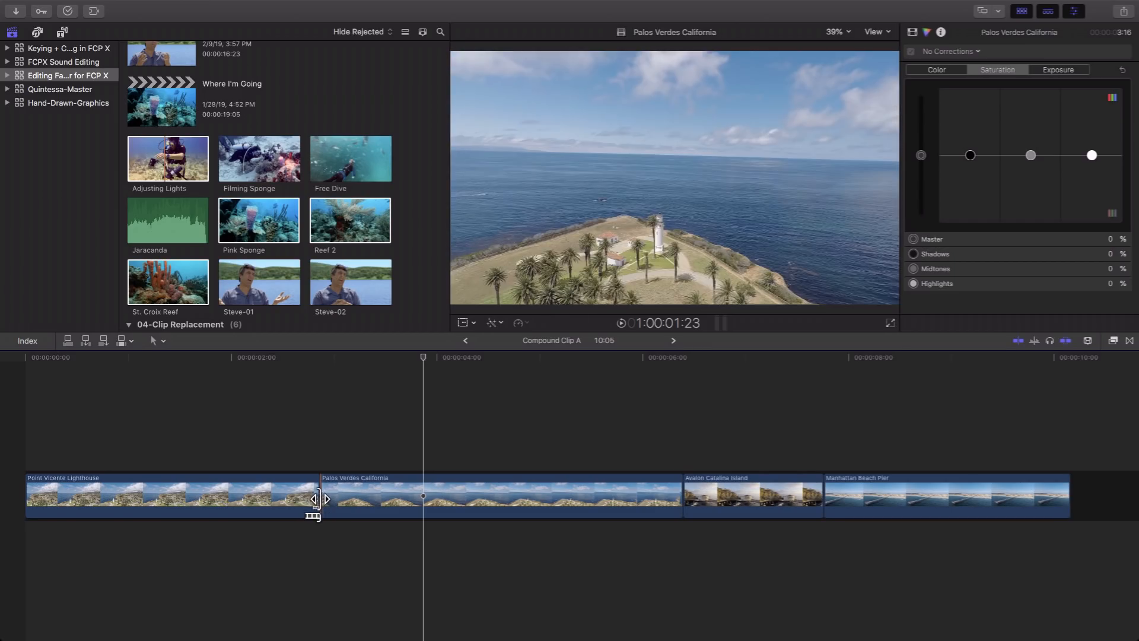
# - Inspect the media handles at each edit point of Compound Clip A in the precision editor, starting after Point Vicente Lighthouse
pyautogui.doubleClick(318, 498)
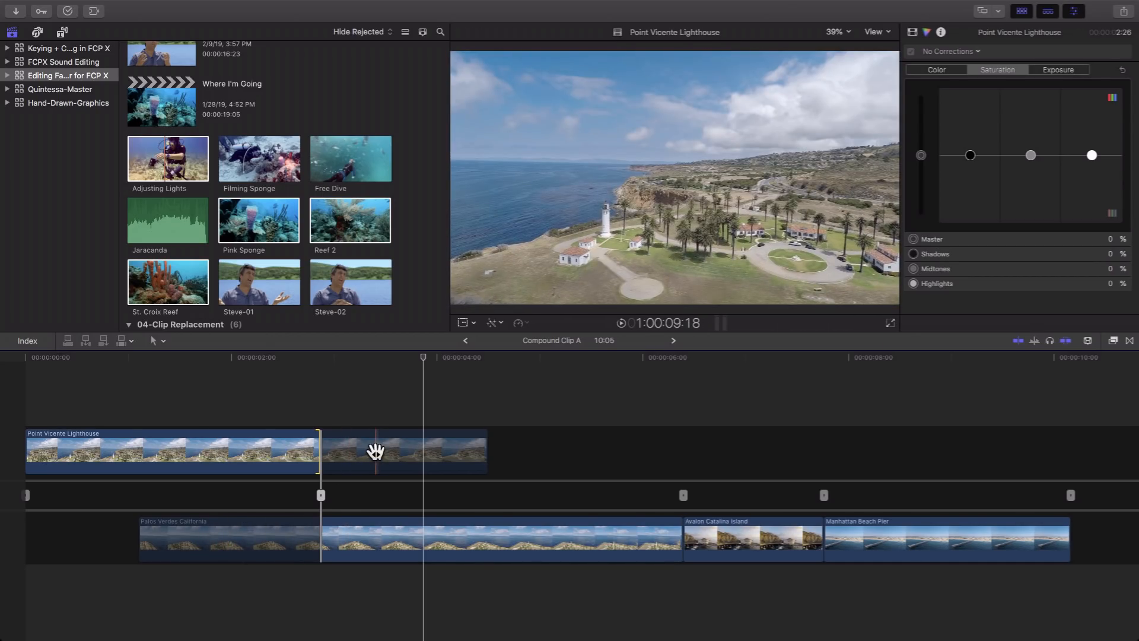
pyautogui.hscroll(-1, 375, 462)
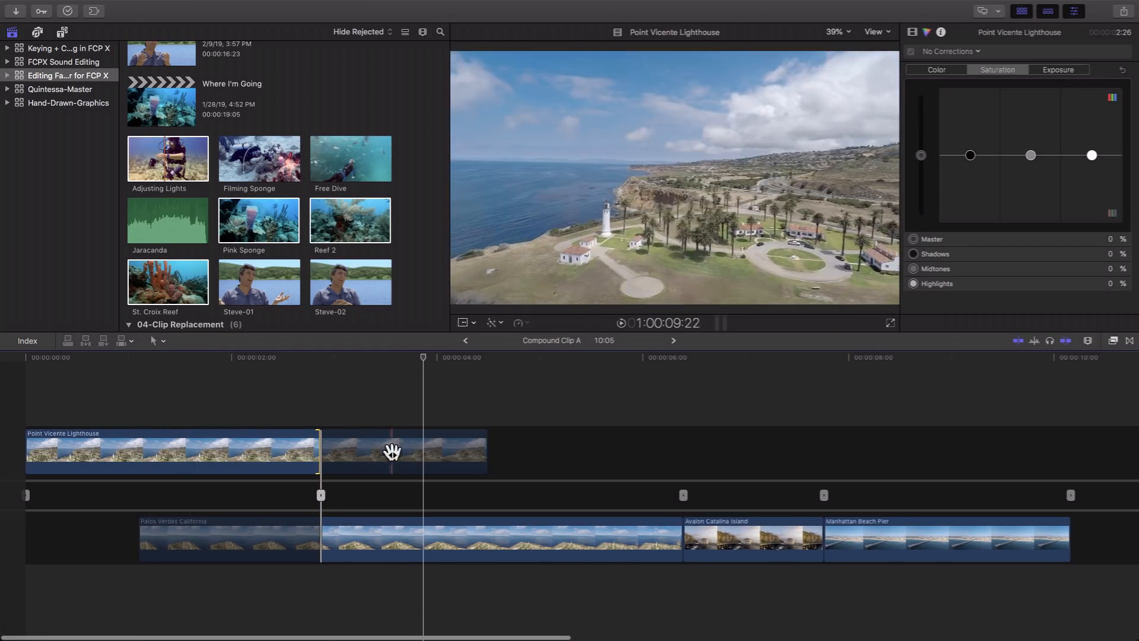
pyautogui.press('Down')
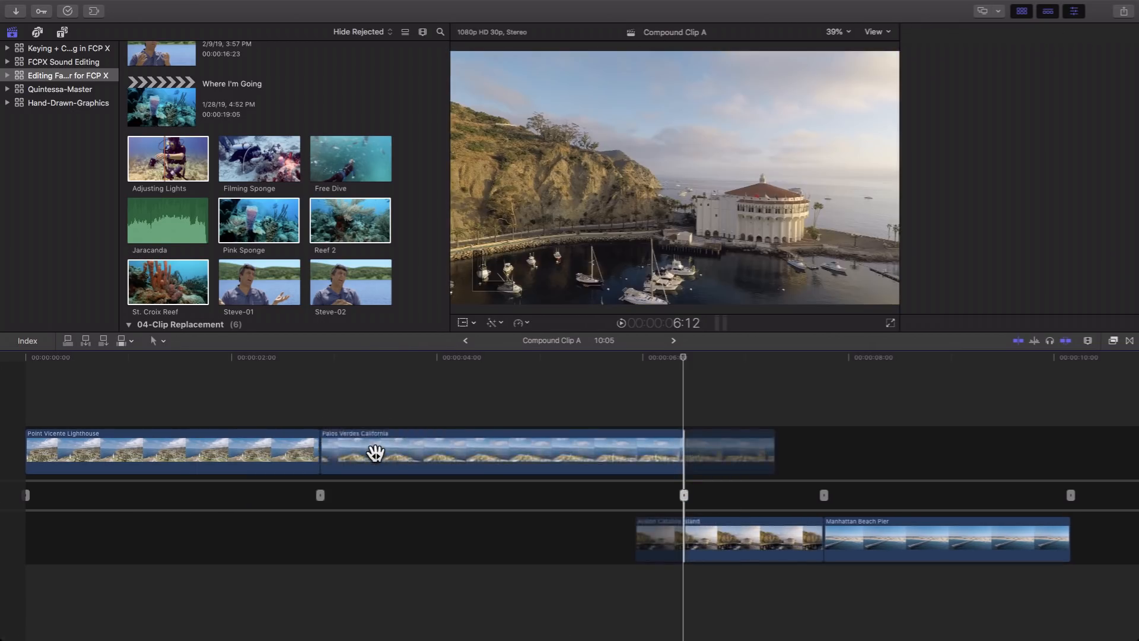
pyautogui.press('Down')
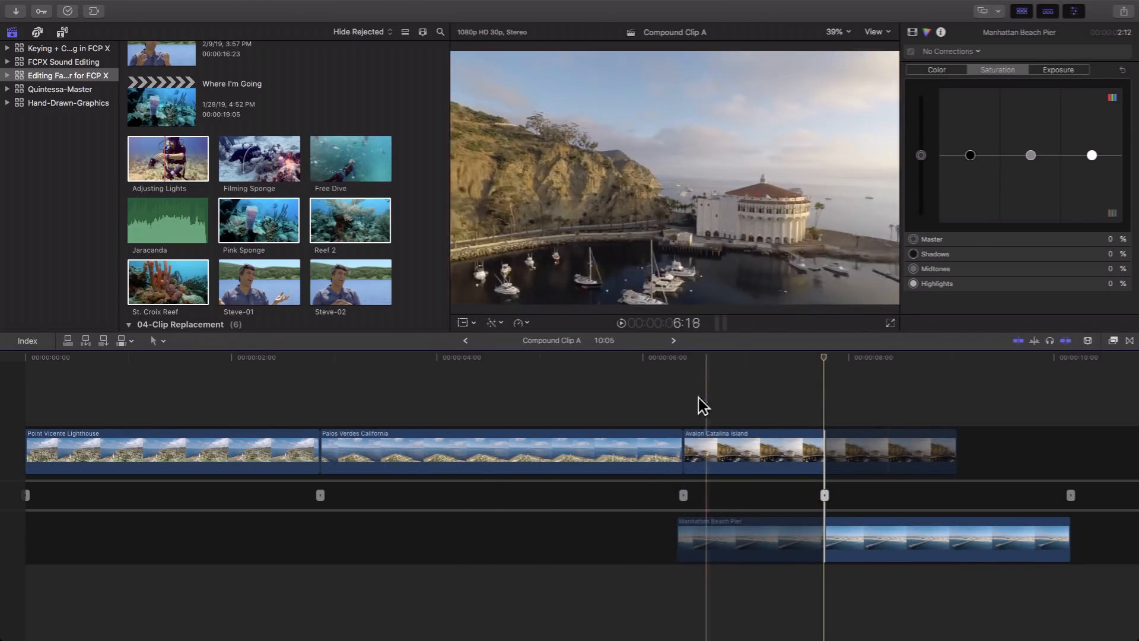
# - Leave the precision editor by stepping back through the timeline history to Completed Keys, and return to Compound Clip A
pyautogui.click(465, 341)
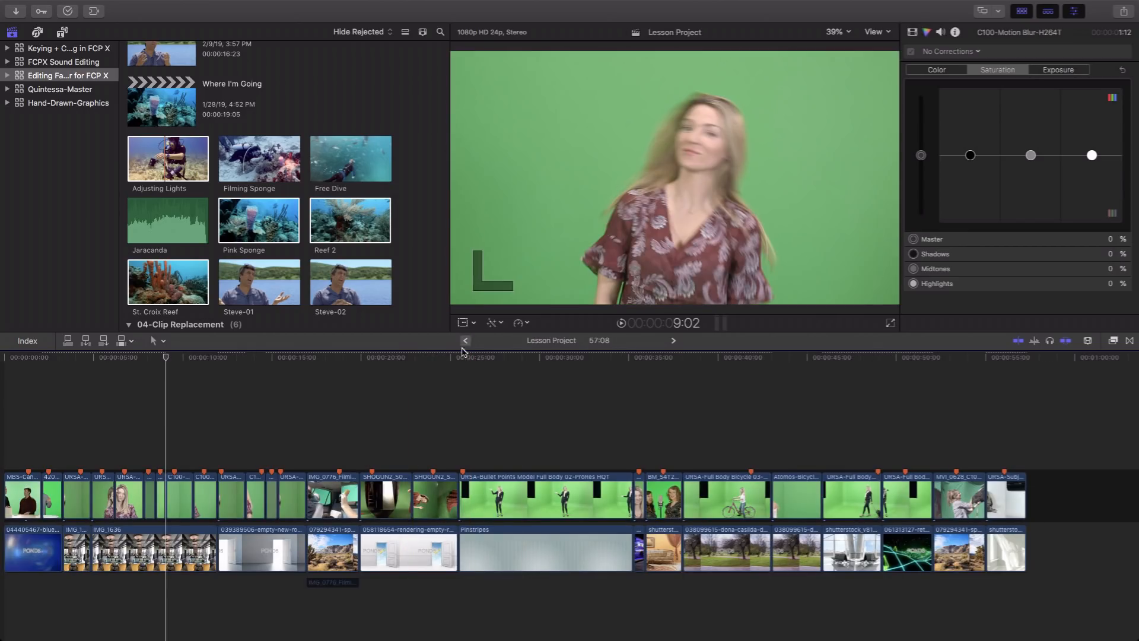
pyautogui.click(466, 341)
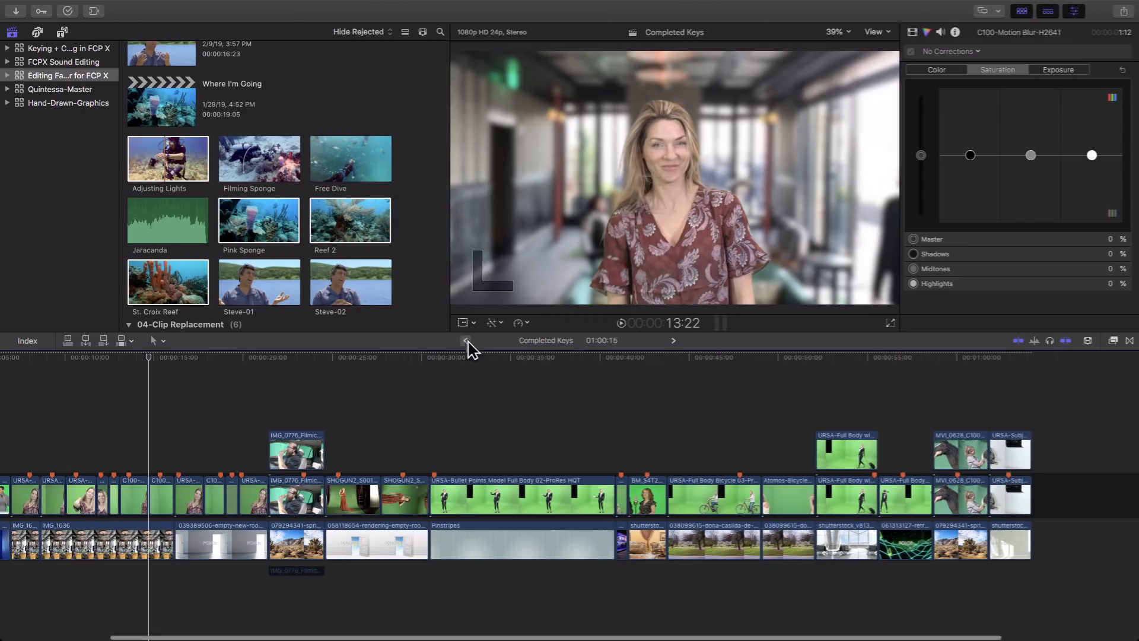
pyautogui.click(674, 341)
pyautogui.click(674, 341)
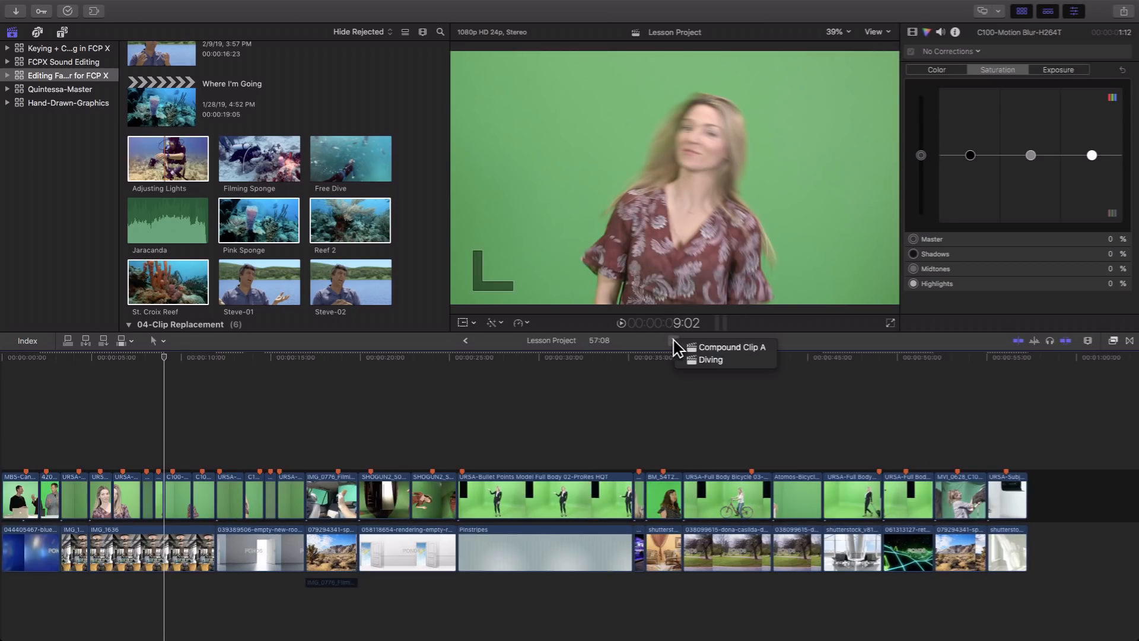
pyautogui.click(674, 342)
pyautogui.click(674, 342)
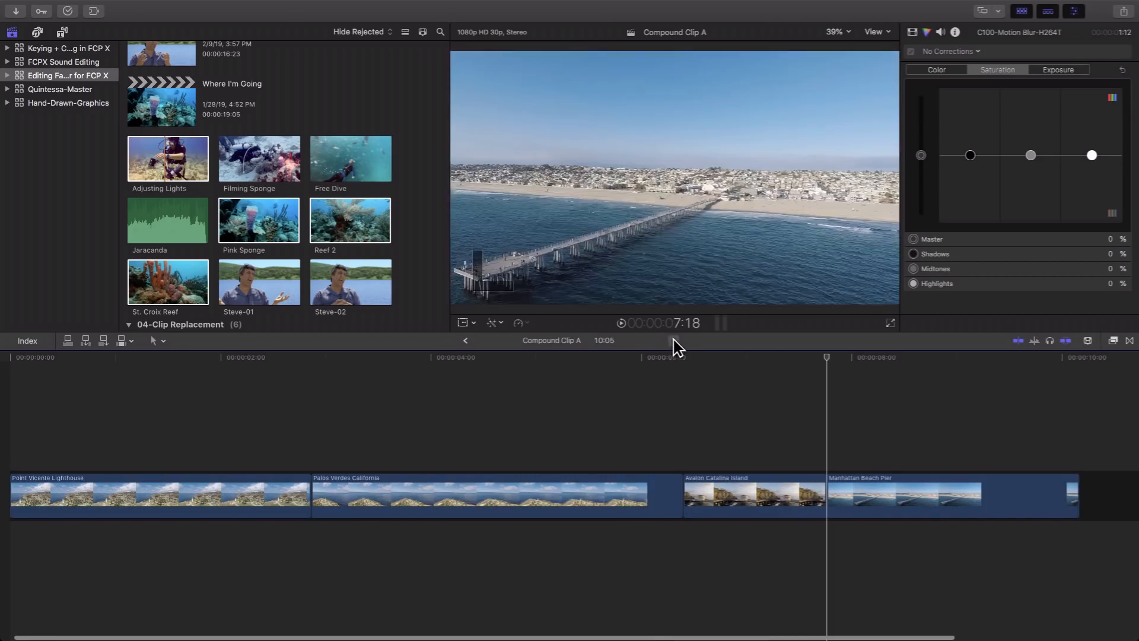
# - Combine Palos Verdes California and Avalon Catalina Island into a compound clip named CC and show the color inspector
pyautogui.moveTo(560, 419); pyautogui.dragTo(709, 525)
pyautogui.hotkey('alt', 'g')
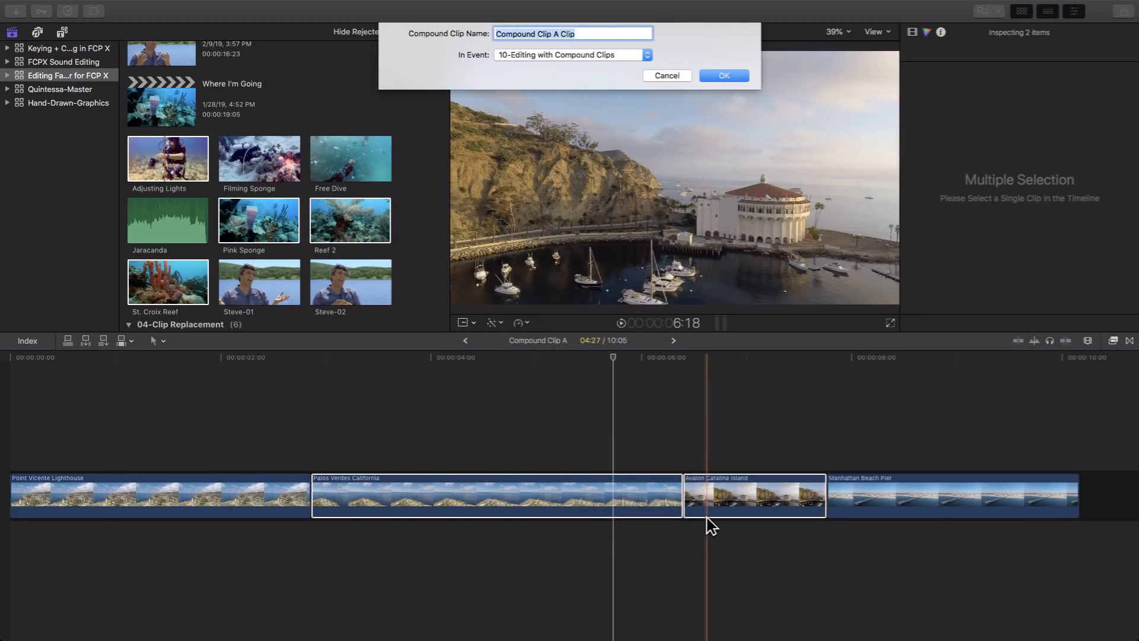
pyautogui.write('C')
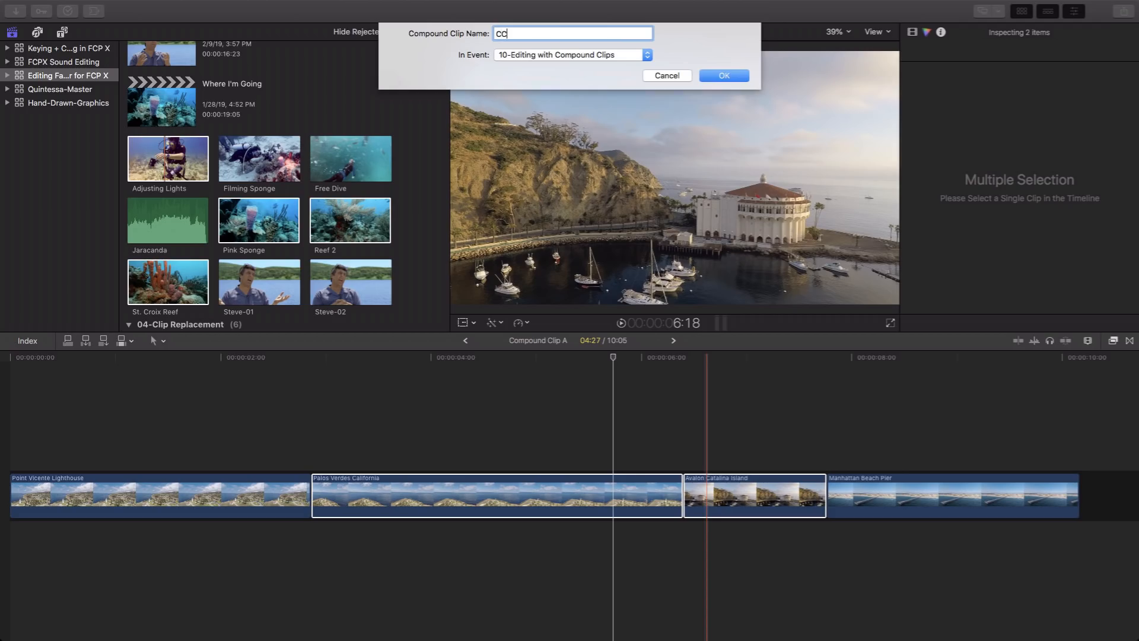
pyautogui.write('C')
pyautogui.press('Return')
pyautogui.press('super+6')
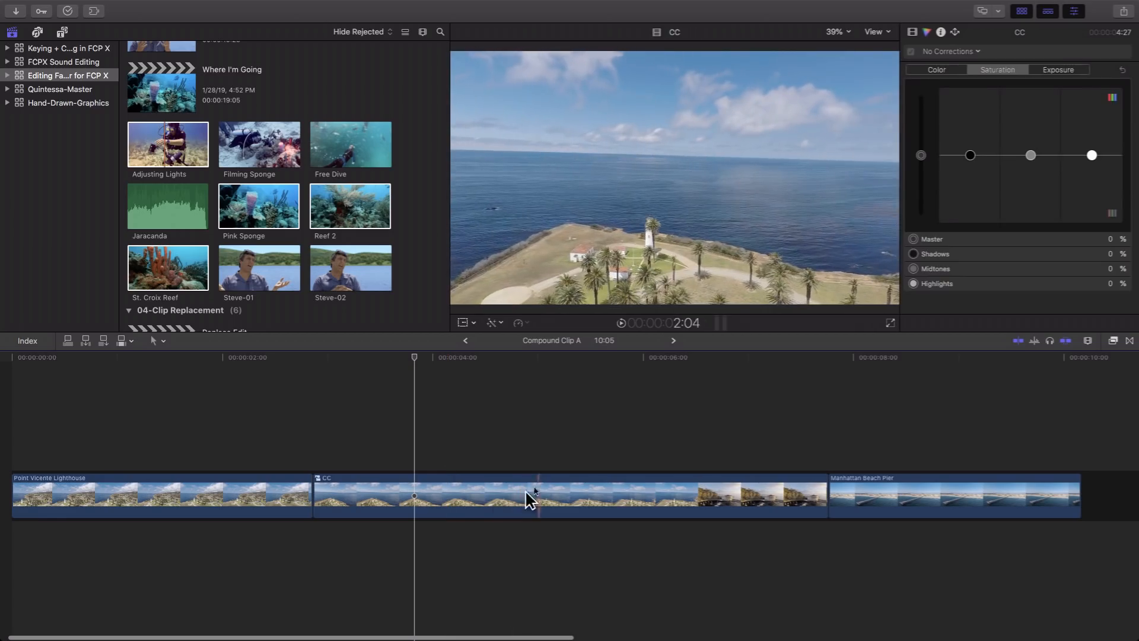
# - Inside CC, extend the end of Avalon Catalina Island to a 05:13 total, try trimming Palos Verdes California's start, and return to Compound Clip A
pyautogui.doubleClick(522, 501)
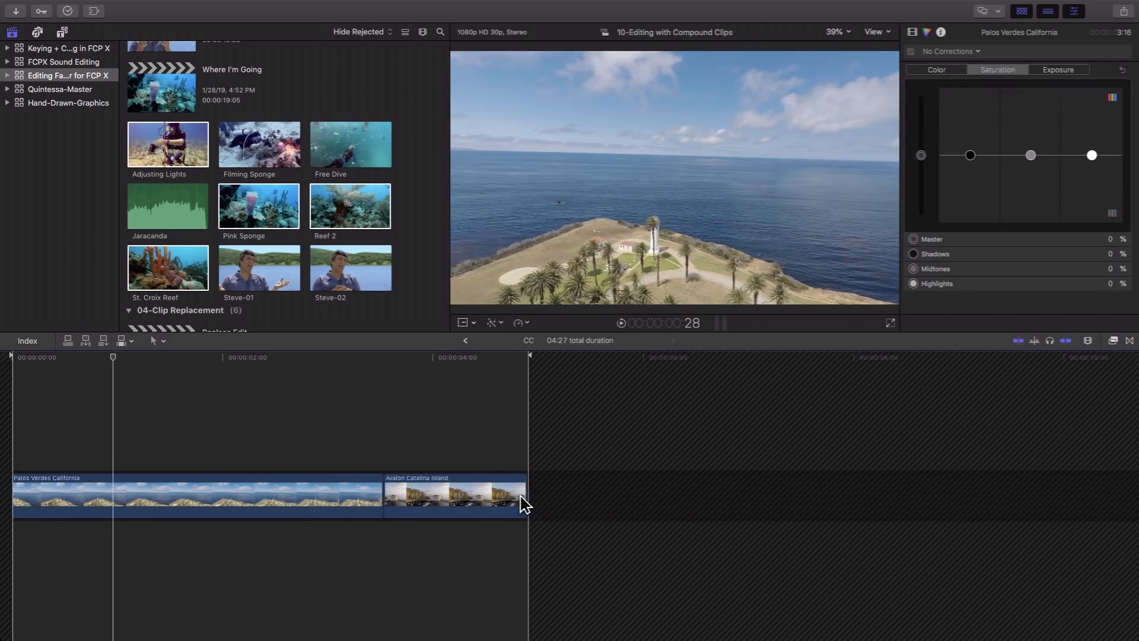
pyautogui.moveTo(526, 483); pyautogui.dragTo(582, 489)
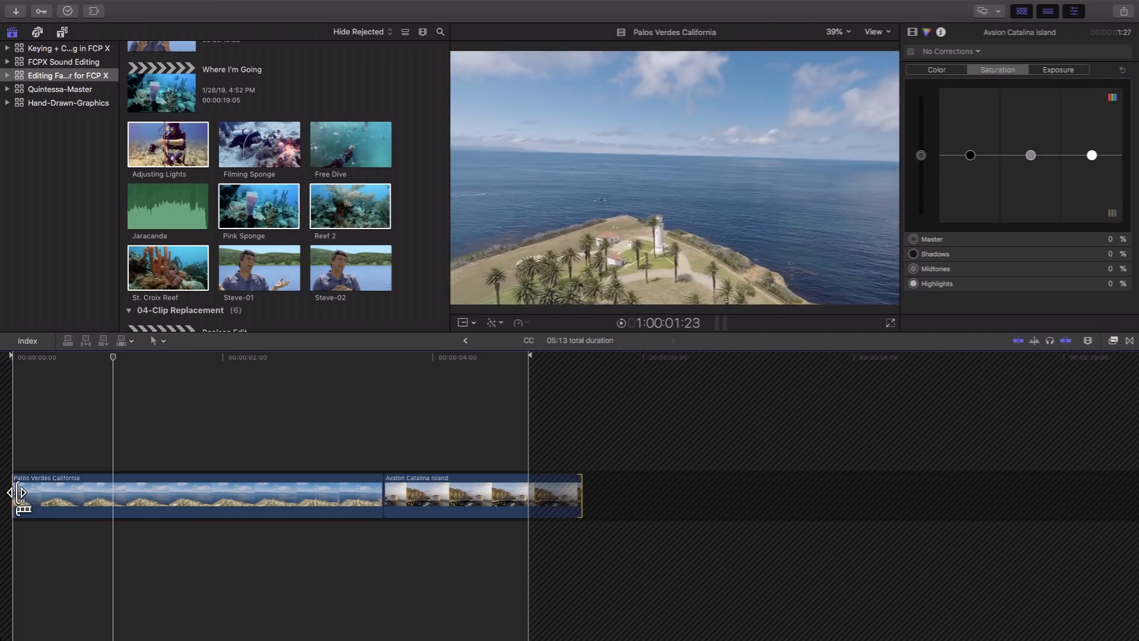
pyautogui.moveTo(18, 493); pyautogui.dragTo(65, 492)
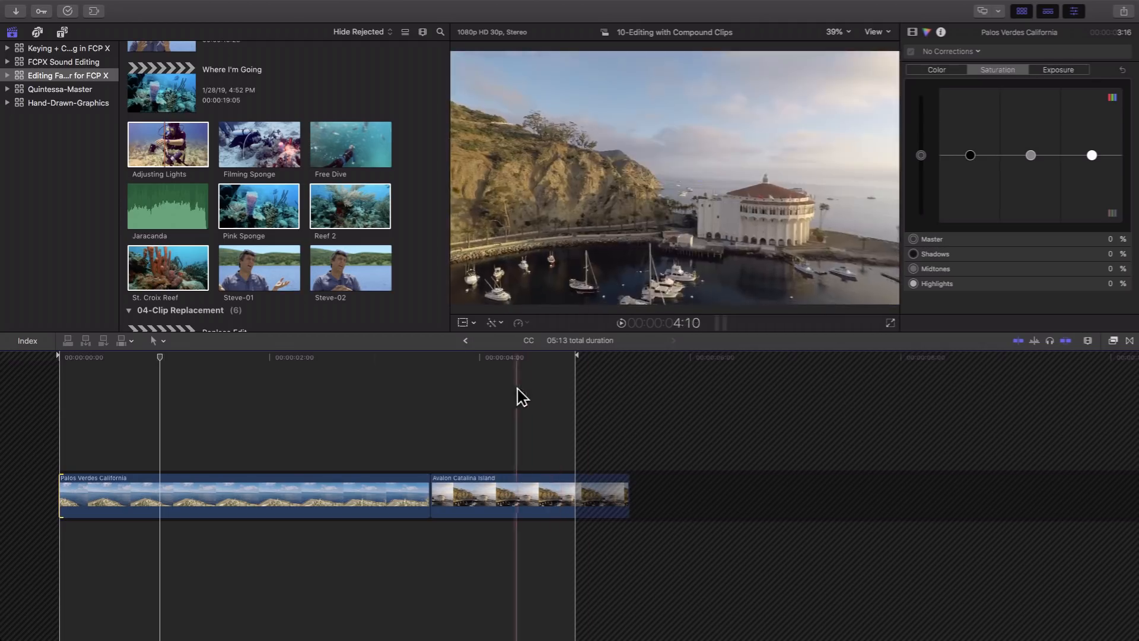
pyautogui.click(466, 340)
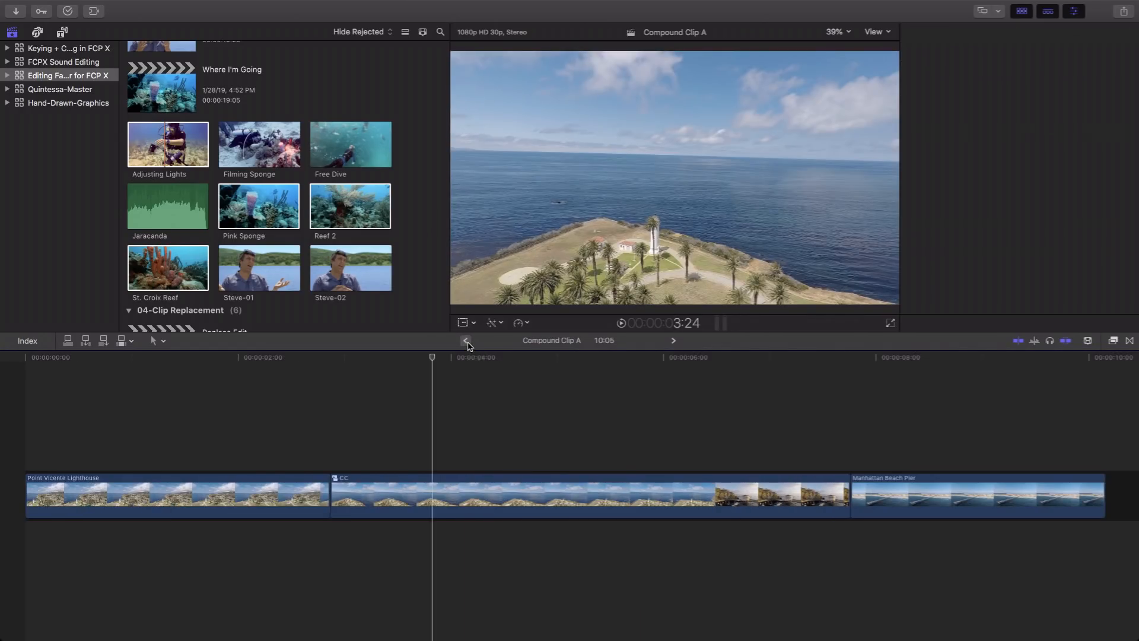
# - Break apart the CC compound clip into its component clips and bring the color inspector back up
pyautogui.click(522, 419)
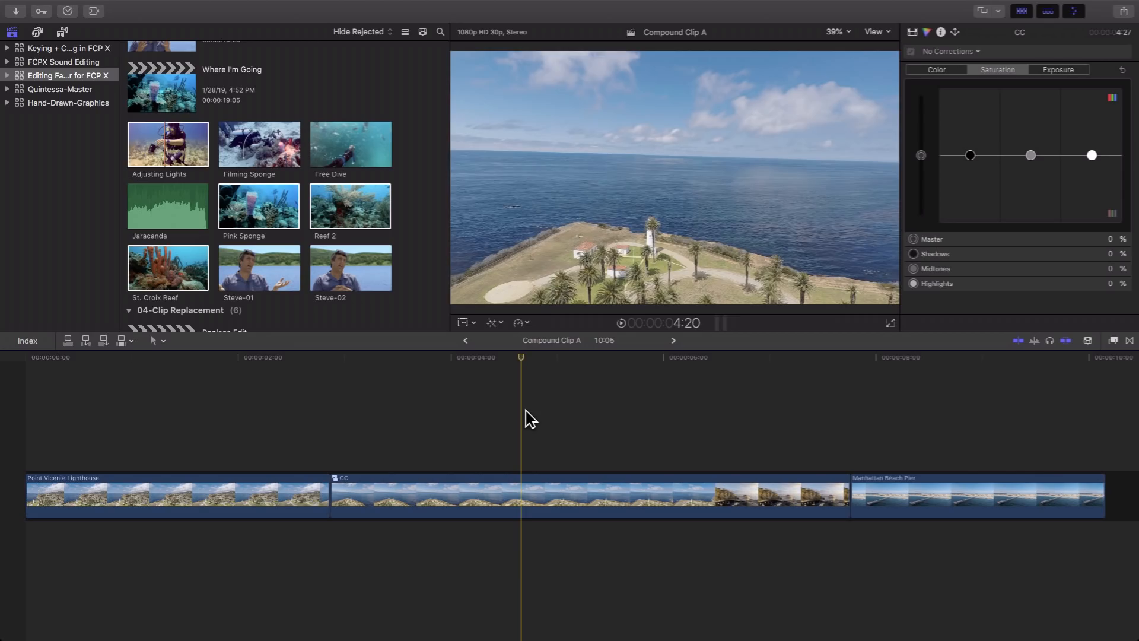
pyautogui.click(493, 410)
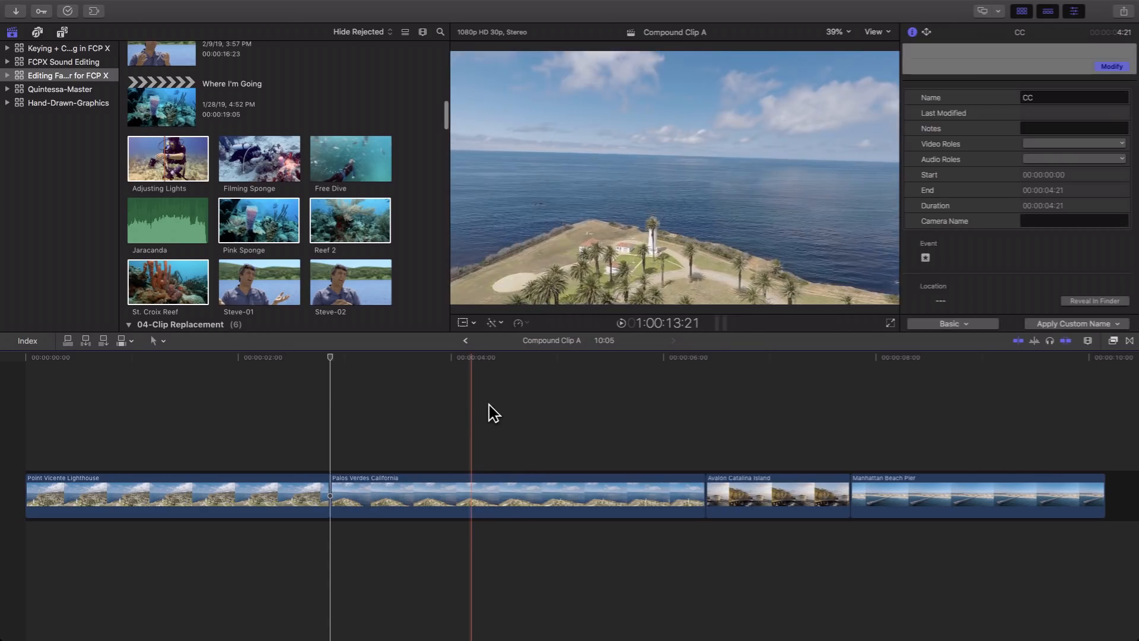
pyautogui.press('super+6')
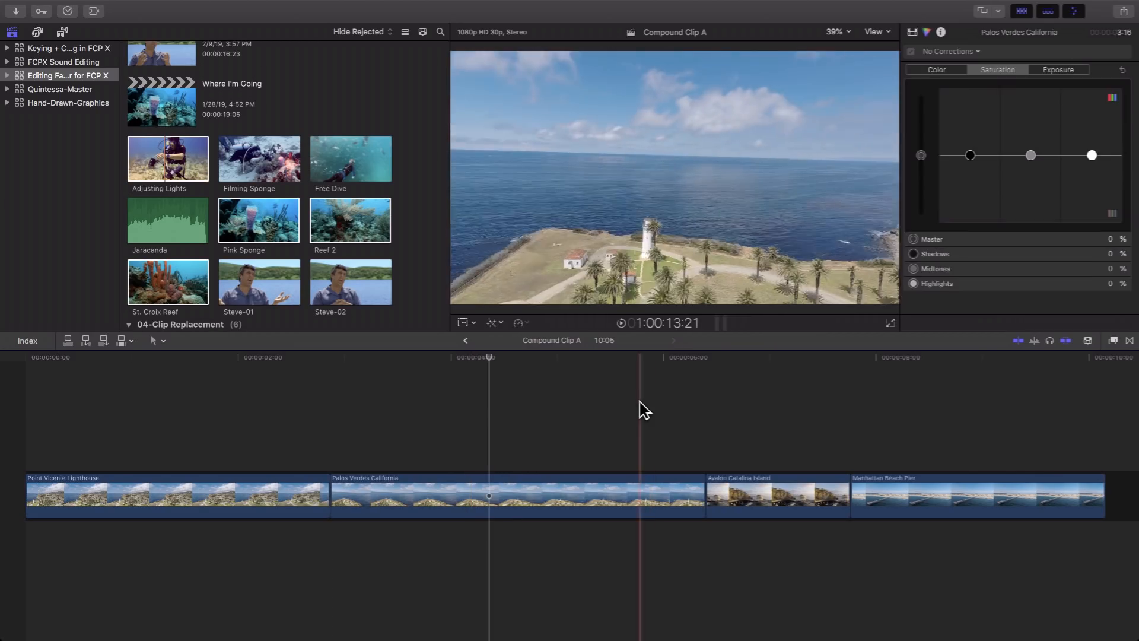
pyautogui.click(598, 409)
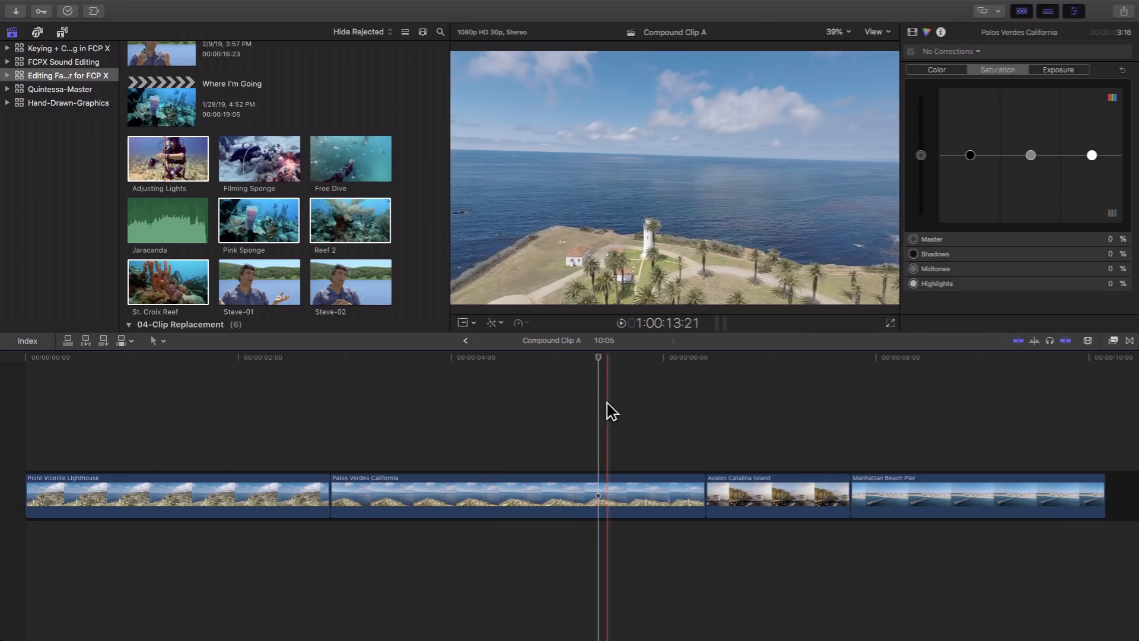
pyautogui.click(720, 407)
pyautogui.click(517, 414)
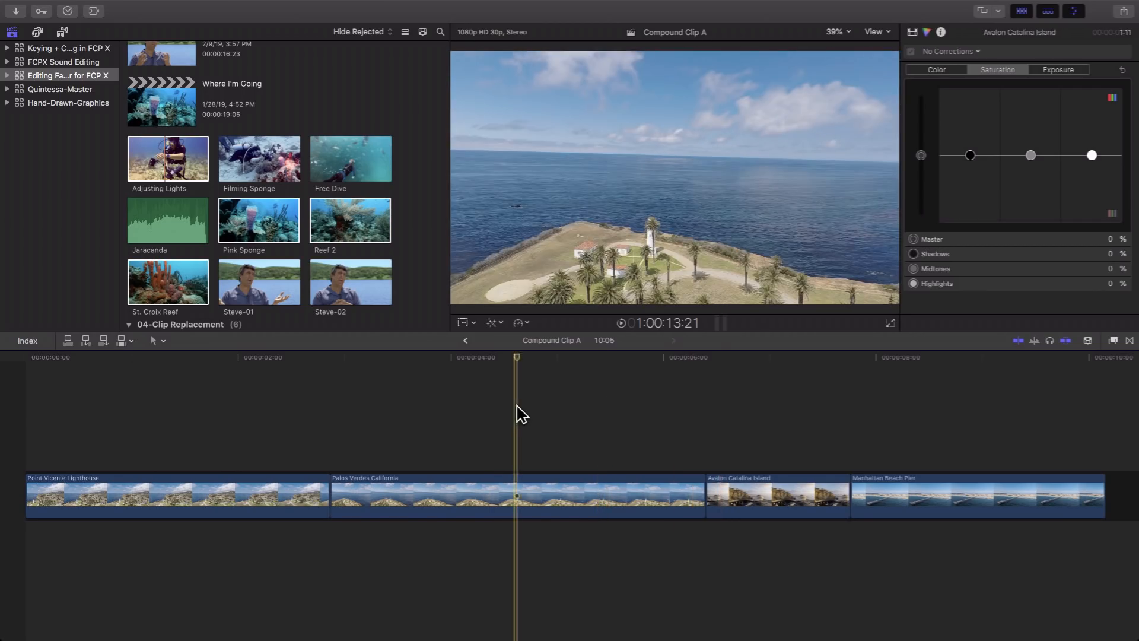
pyautogui.click(531, 399)
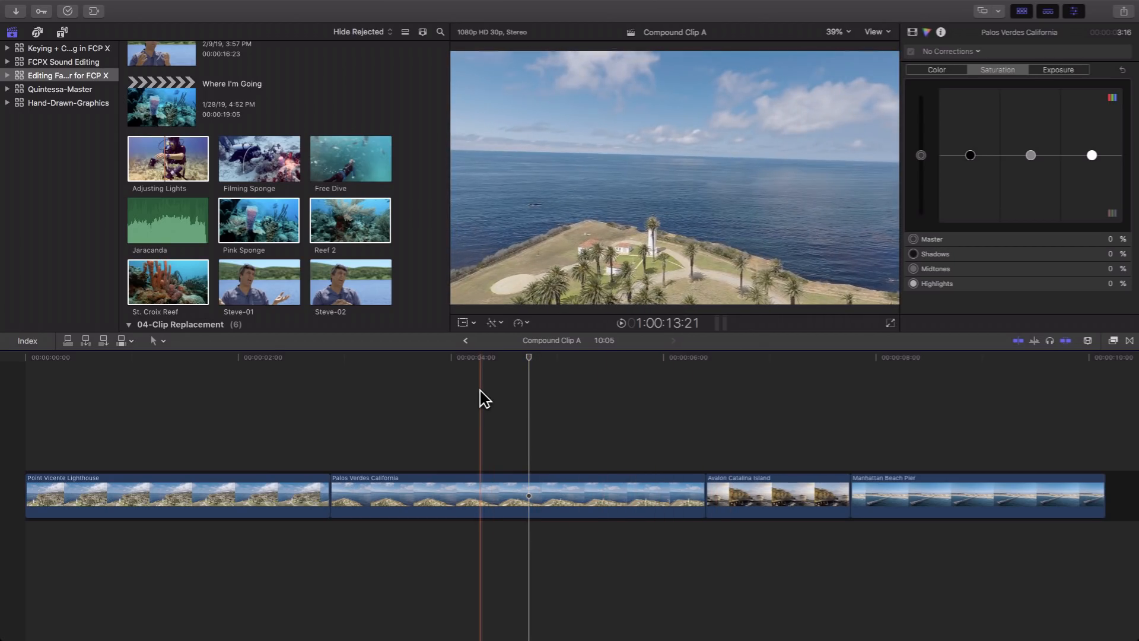
pyautogui.click(480, 392)
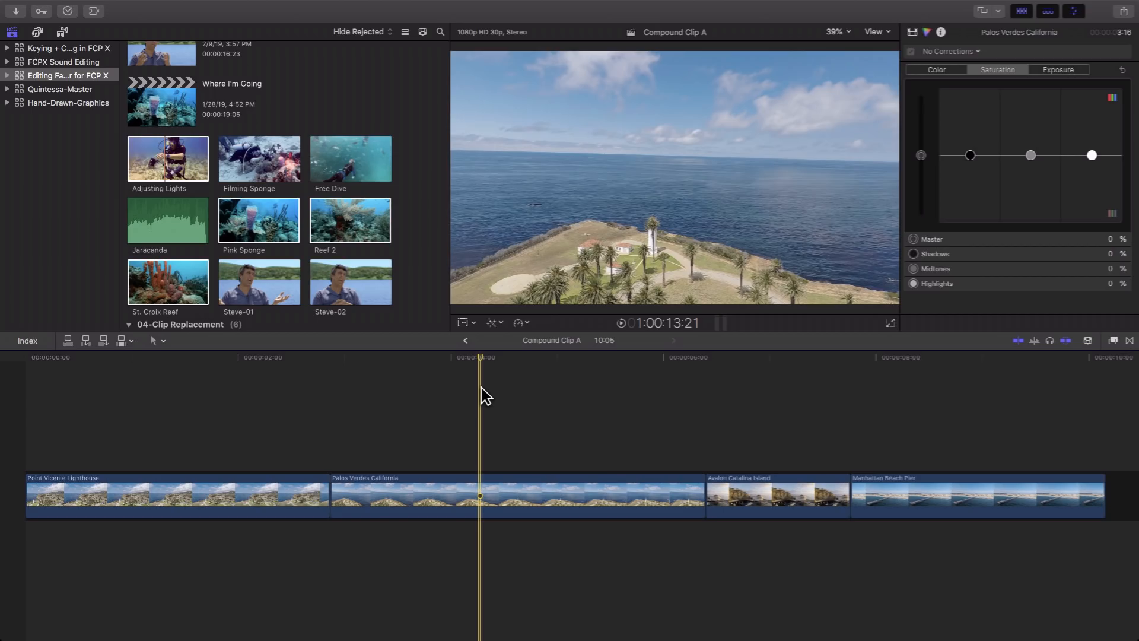
# - Add a Cross Dissolve between Point Vicente Lighthouse and Palos Verdes California and set its duration to 2:00
pyautogui.click(333, 503)
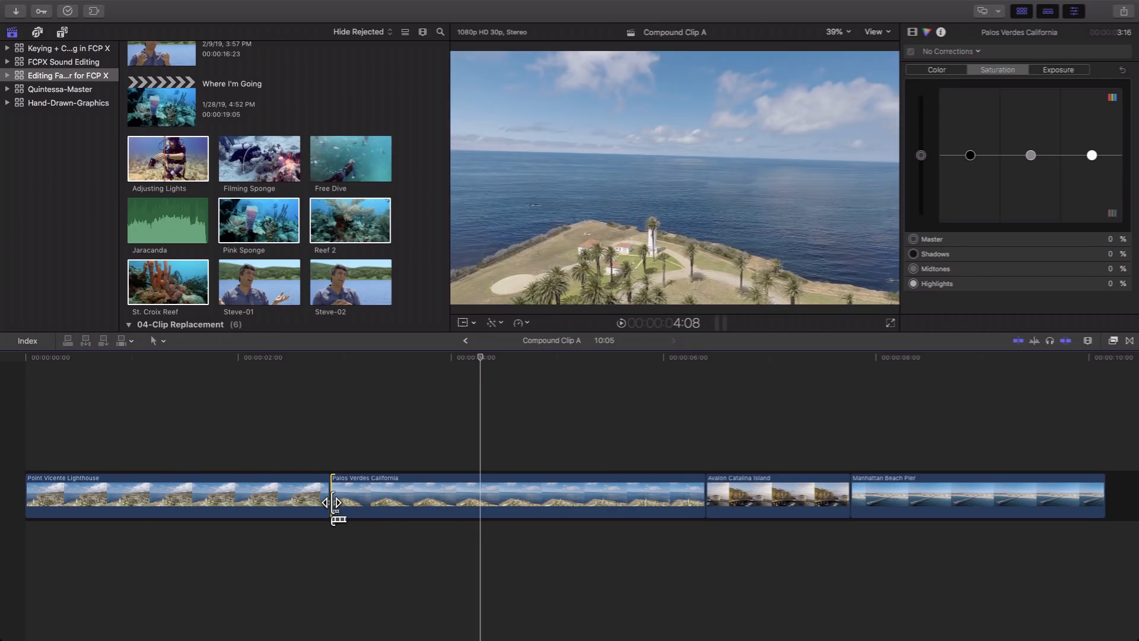
pyautogui.press('super+t')
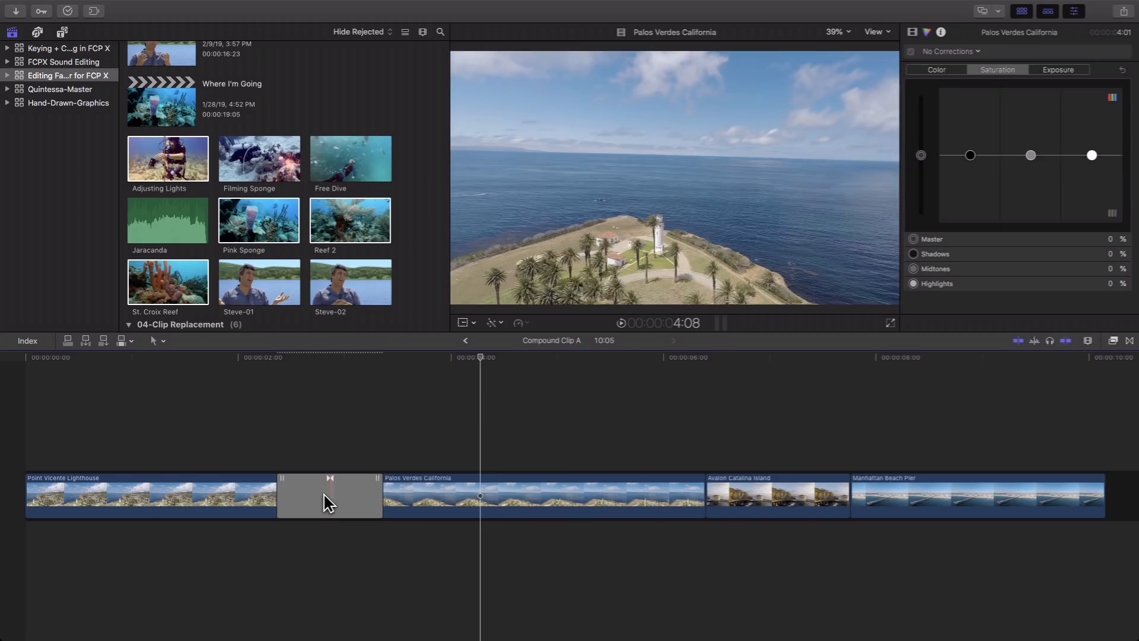
pyautogui.click(328, 503)
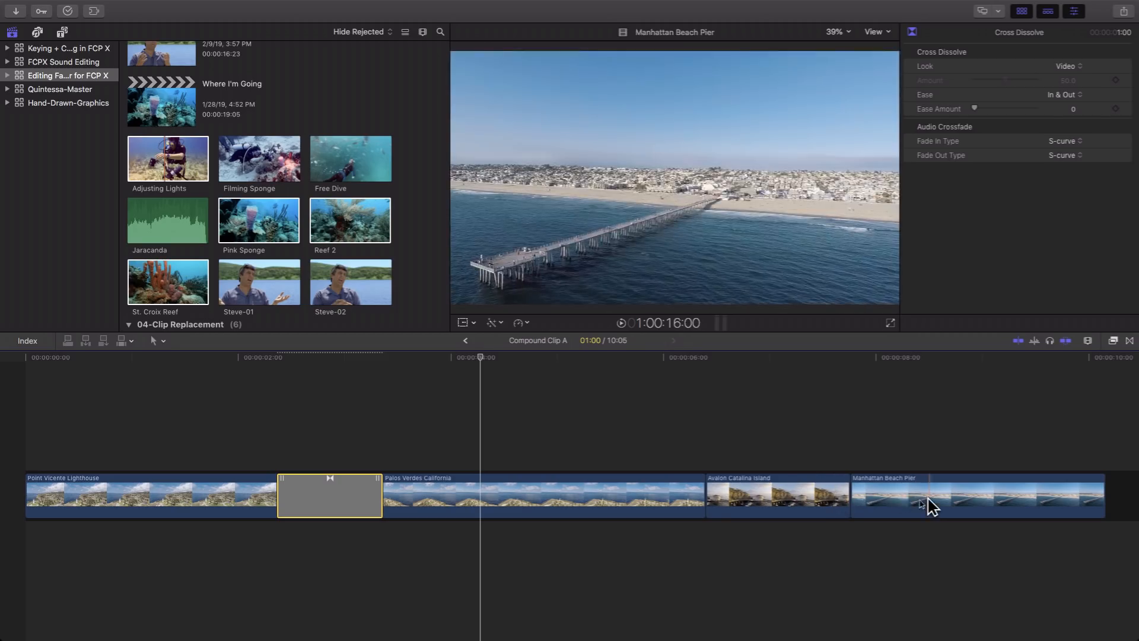
pyautogui.click(323, 500)
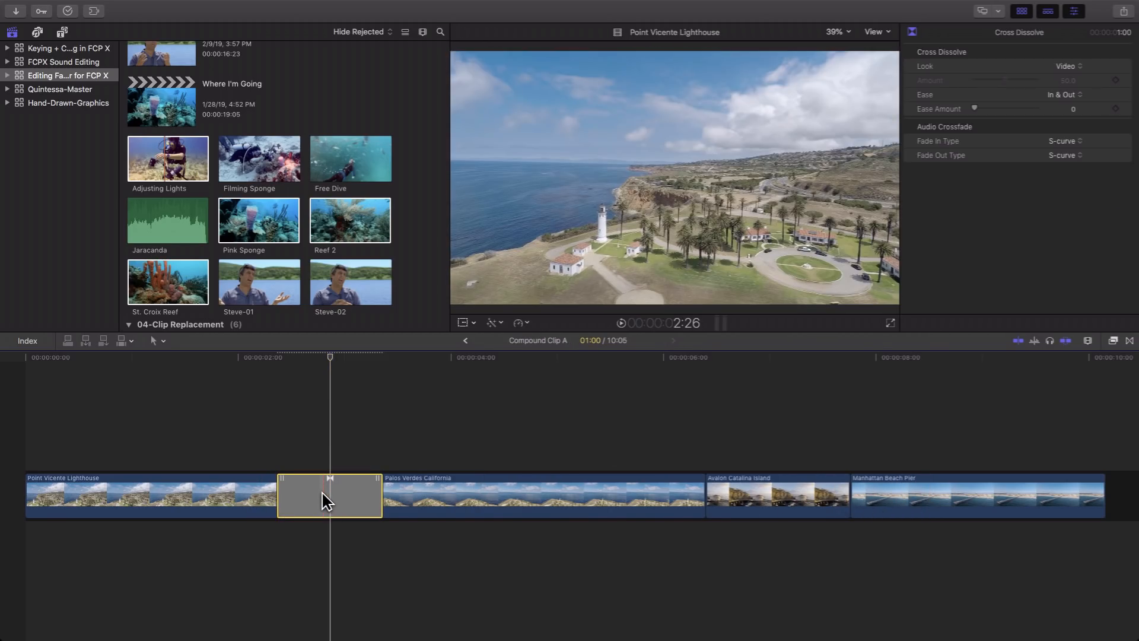
pyautogui.press('Return')
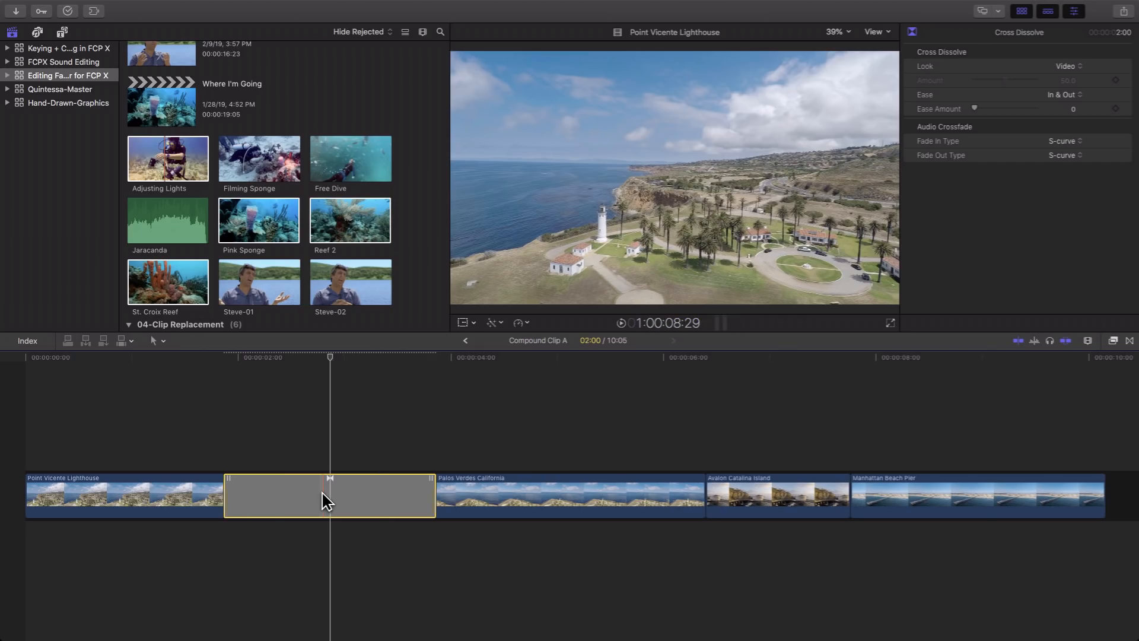
# - Add a Cross Dissolve at the edit between Avalon Catalina Island and Manhattan Beach Pier
pyautogui.click(305, 452)
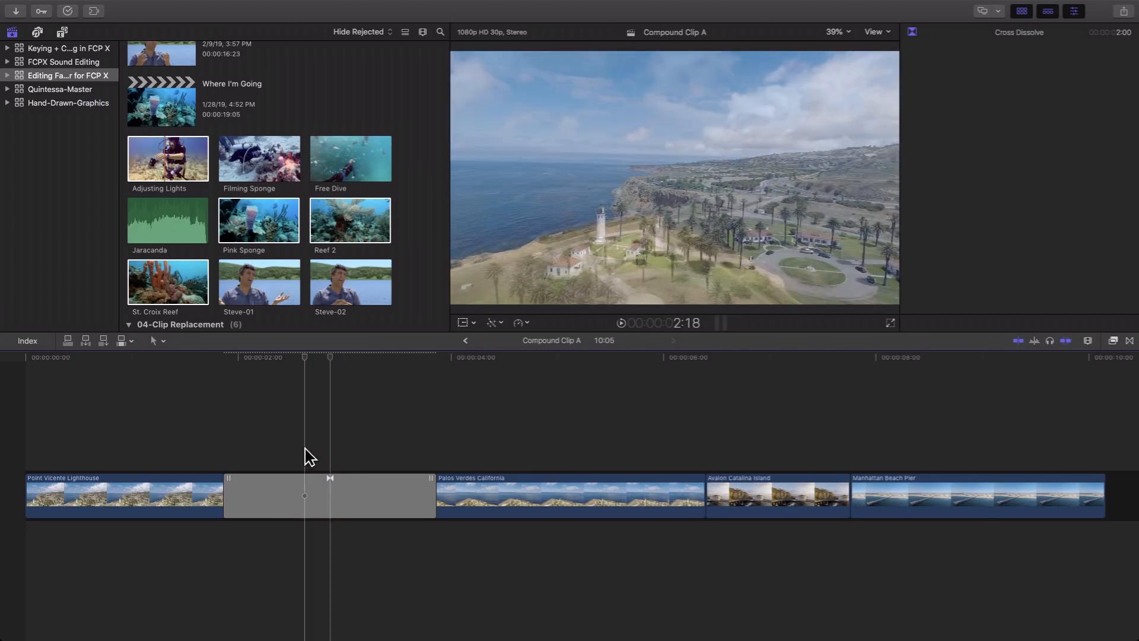
pyautogui.click(269, 500)
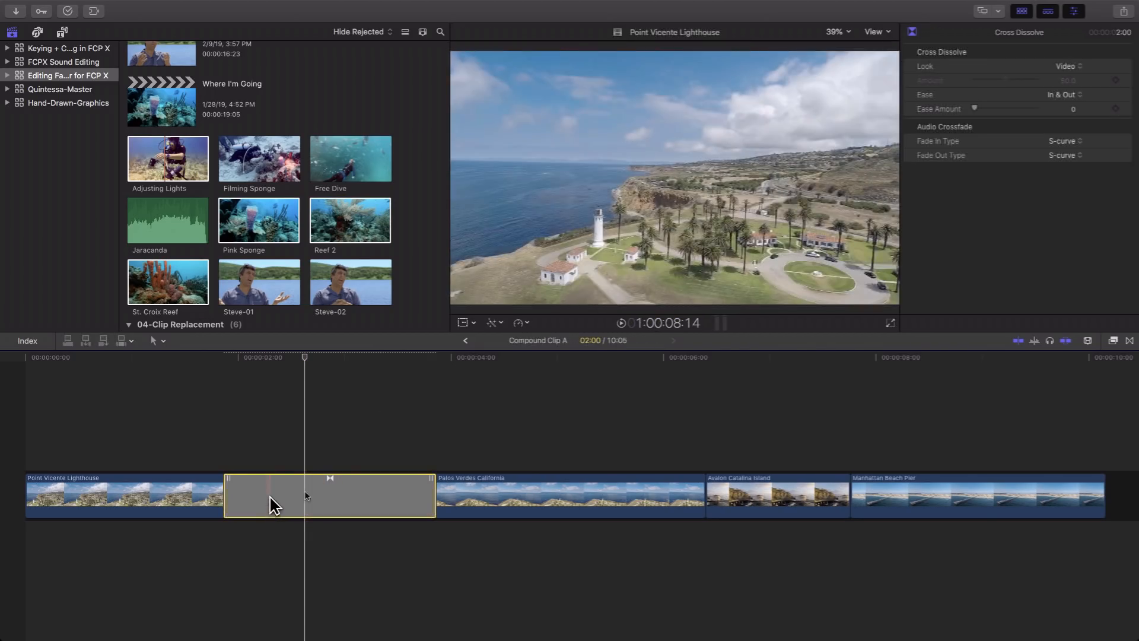
pyautogui.click(847, 498)
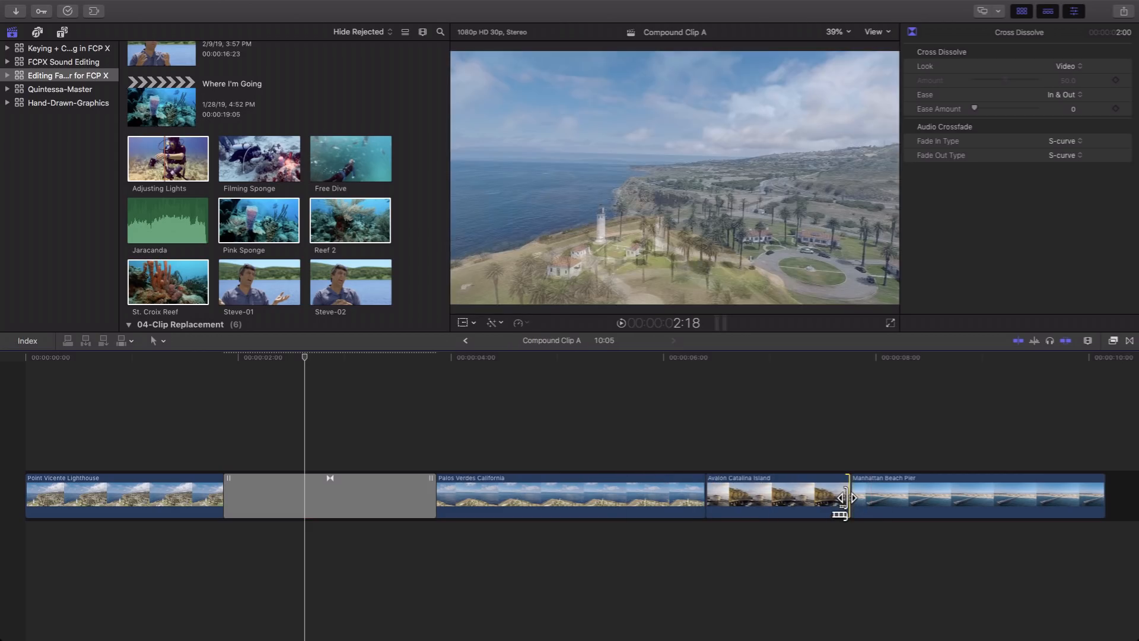
pyautogui.press('super+t')
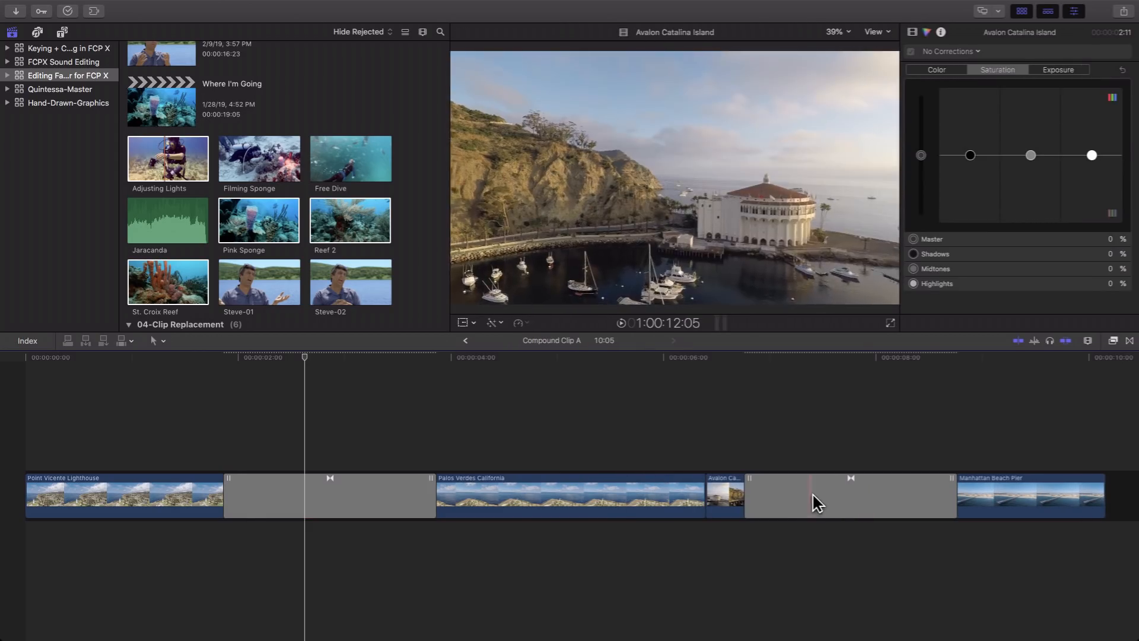
# - Combine Palos Verdes California and Avalon Catalina Island into a new compound clip named CC in the event 10-Editing with Compound Clips
pyautogui.click(785, 499)
pyautogui.click(315, 501)
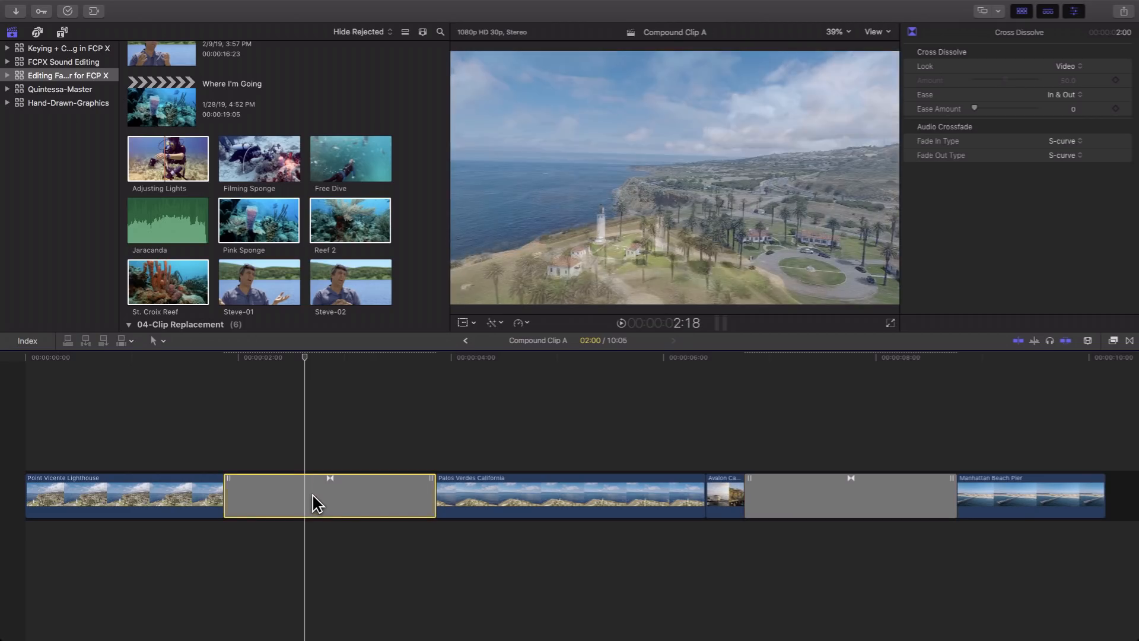
pyautogui.click(529, 414)
pyautogui.moveTo(481, 416); pyautogui.dragTo(722, 506)
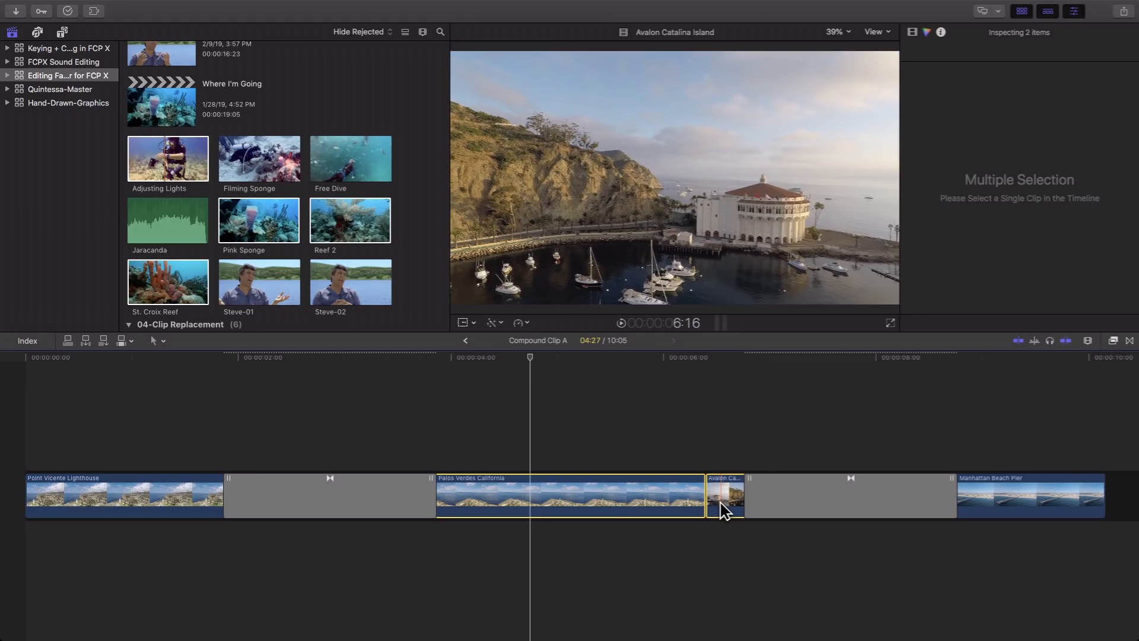
pyautogui.hotkey('alt', 'g')
pyautogui.write('CC')
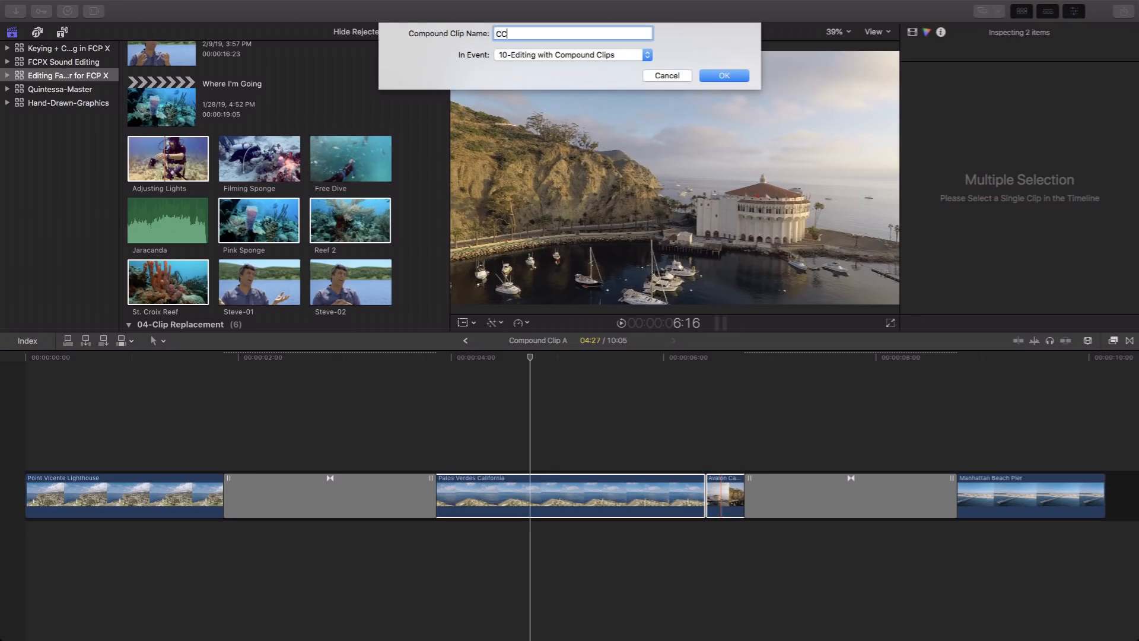
pyautogui.press('Return')
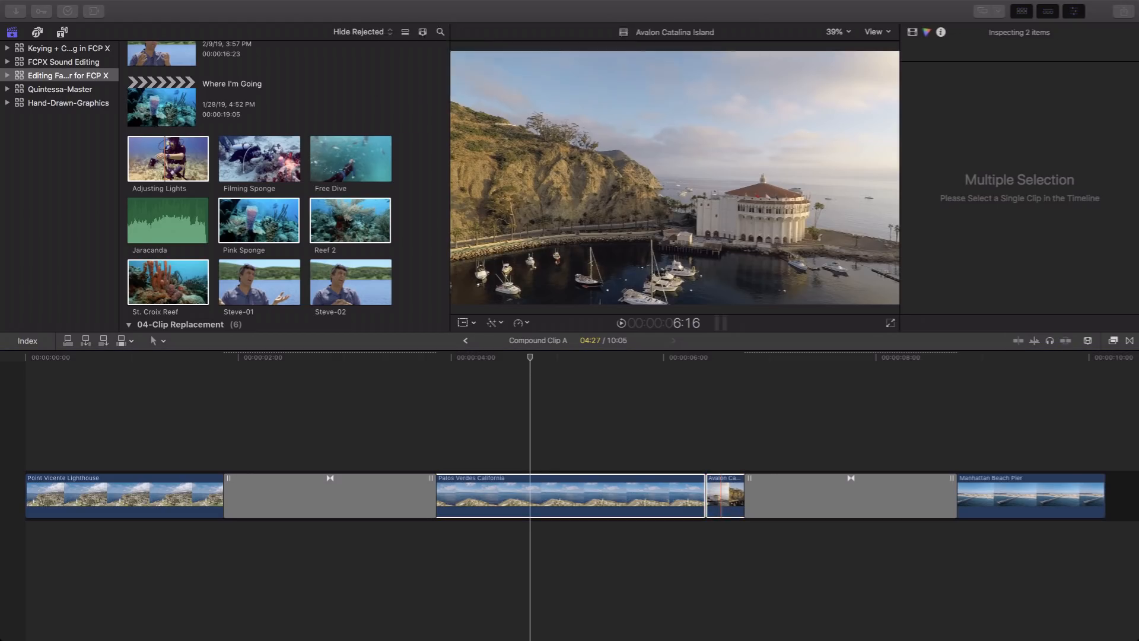
pyautogui.click(578, 453)
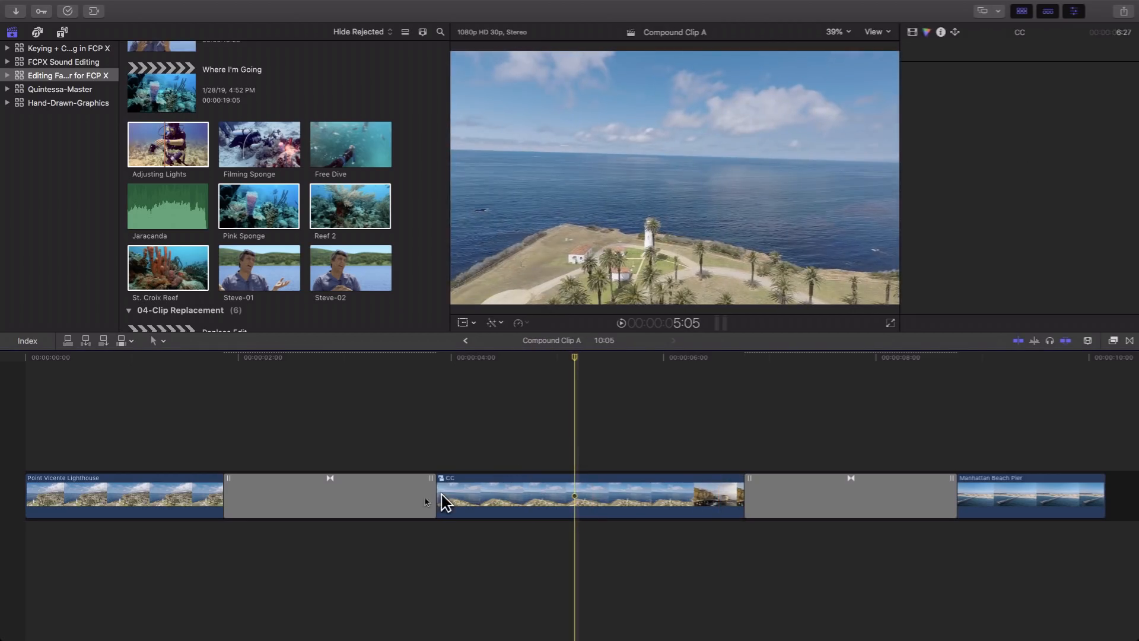
# - Delete the Cross Dissolves before and after the CC clip in Compound Clip A
pyautogui.click(384, 510)
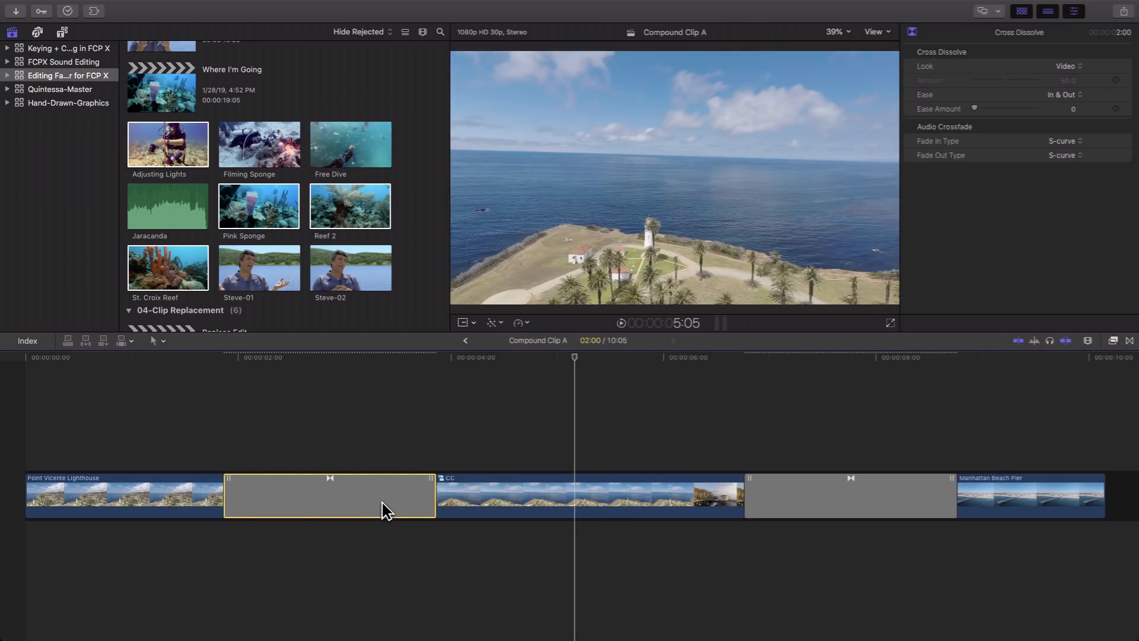
pyautogui.press('Delete')
pyautogui.click(799, 498)
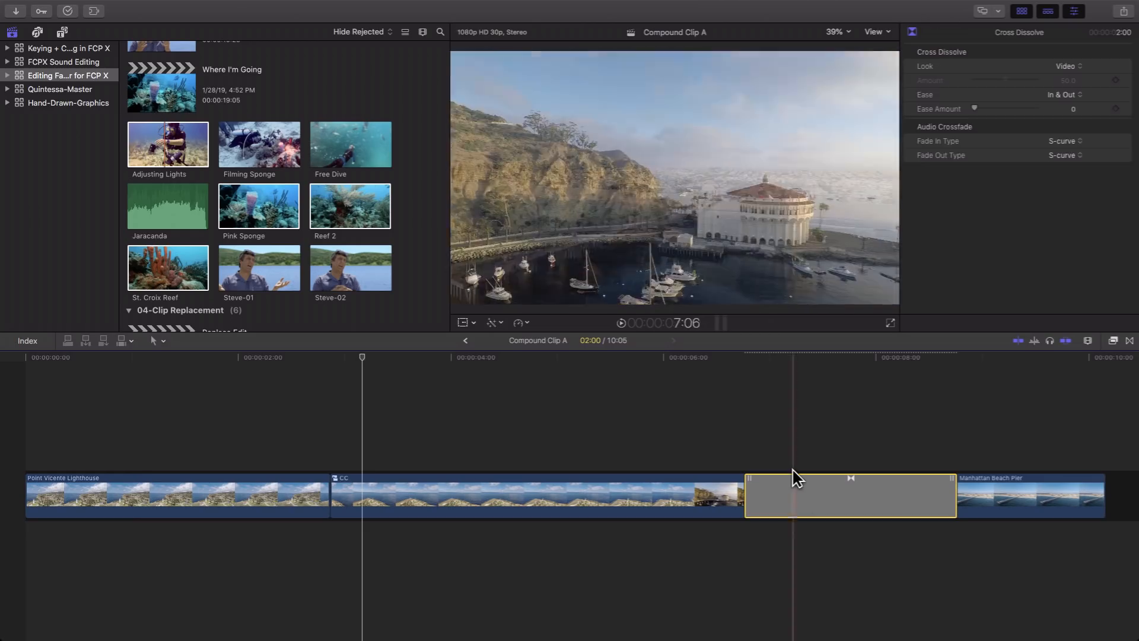
pyautogui.press('Delete')
pyautogui.click(719, 433)
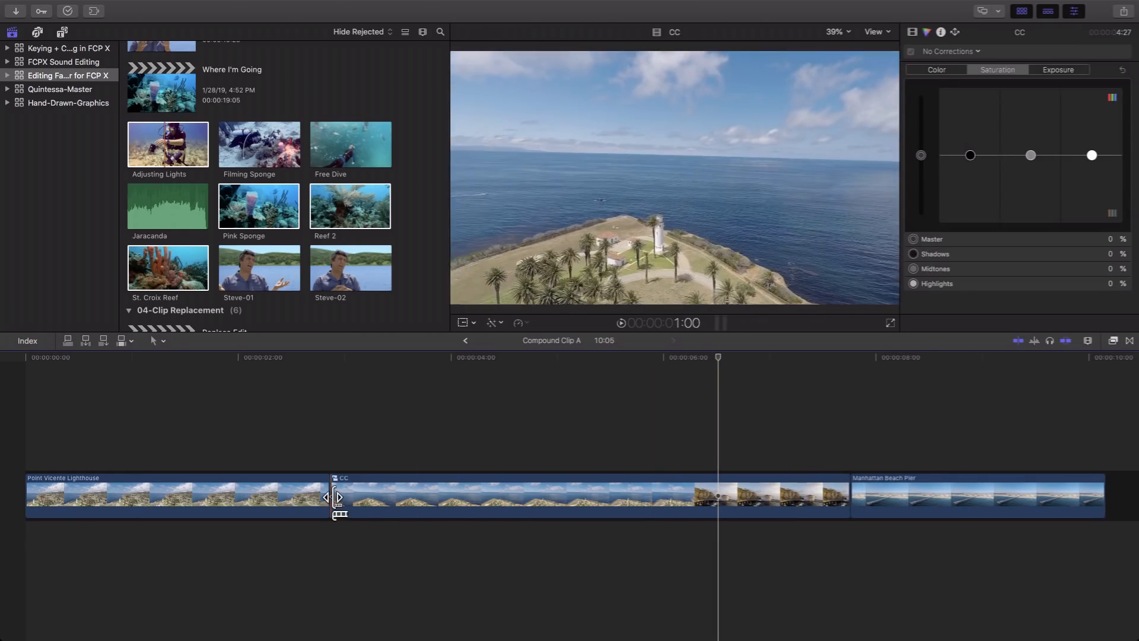
# - Trim the start and end of CC inward to a clip duration of 4:10
pyautogui.moveTo(335, 496)
pyautogui.mouseDown()
pyautogui.moveTo(285, 497)
pyautogui.moveTo(350, 495)
pyautogui.mouseUp()
pyautogui.moveTo(848, 490); pyautogui.dragTo(800, 492)
pyautogui.click(595, 436)
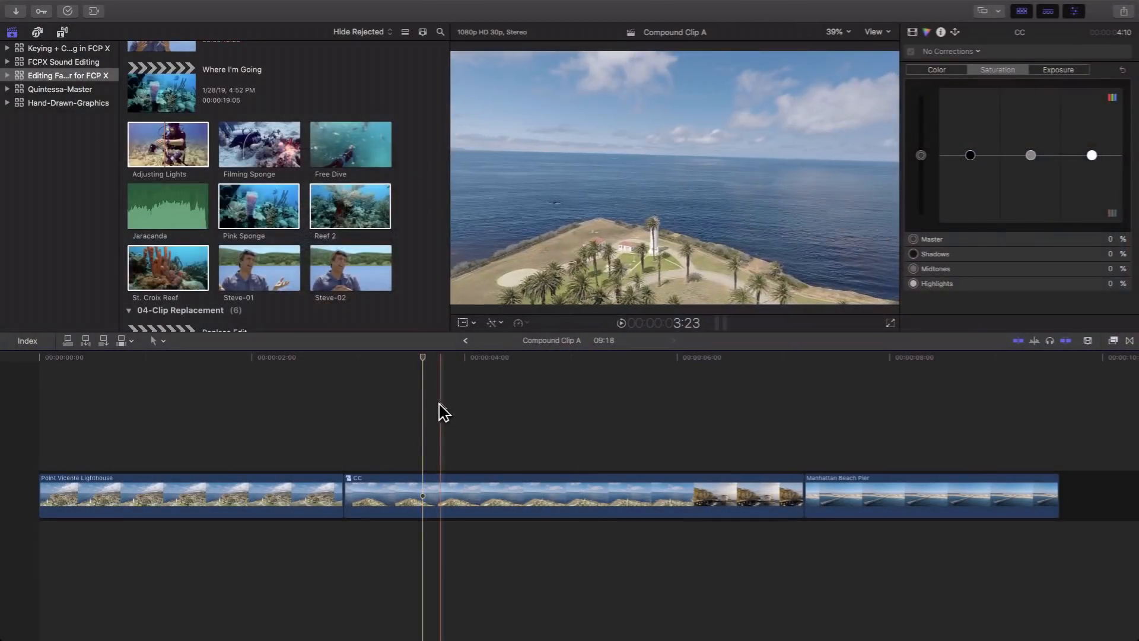
# - Add two markers to the CC clip, one over its Palos Verdes portion and one at 6:09 over its Avalon Catalina portion
pyautogui.click(440, 414)
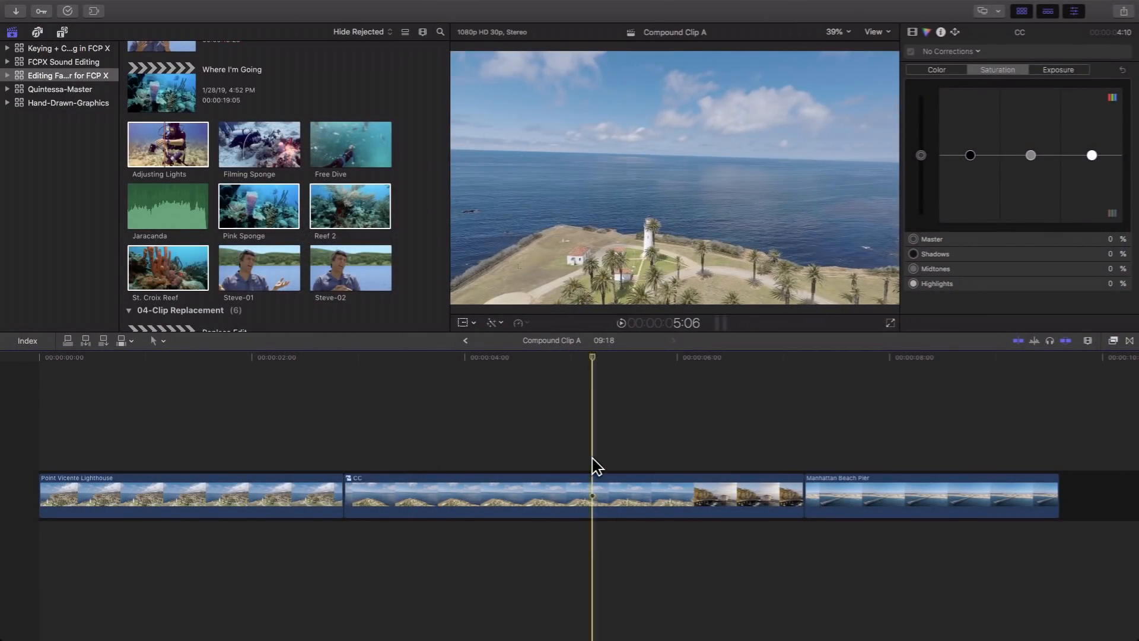
pyautogui.click(445, 439)
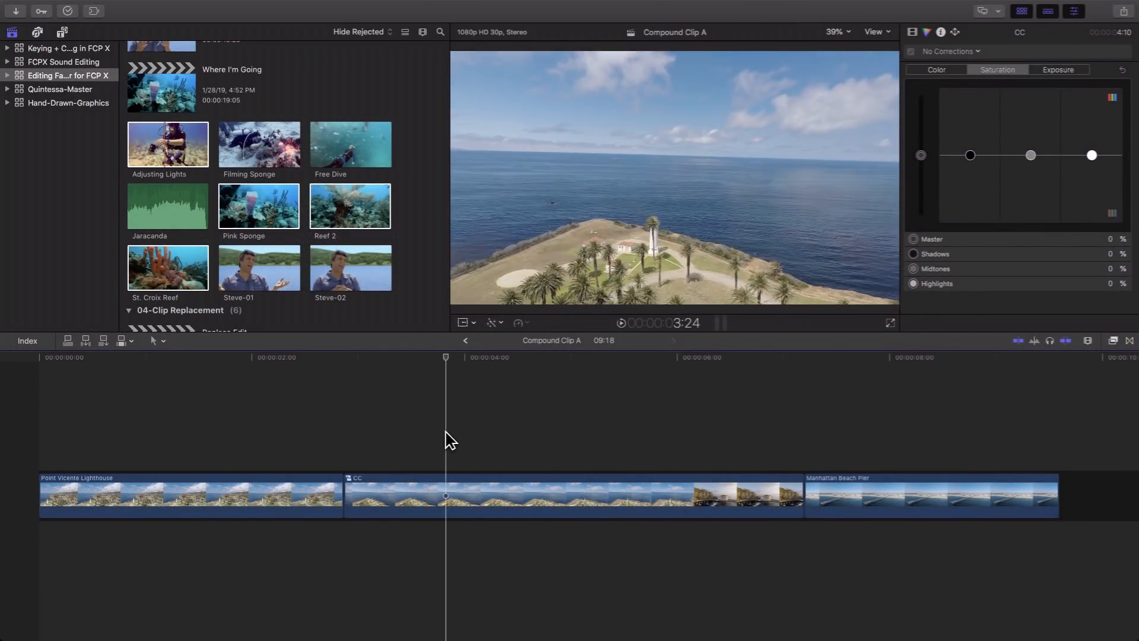
pyautogui.click(463, 428)
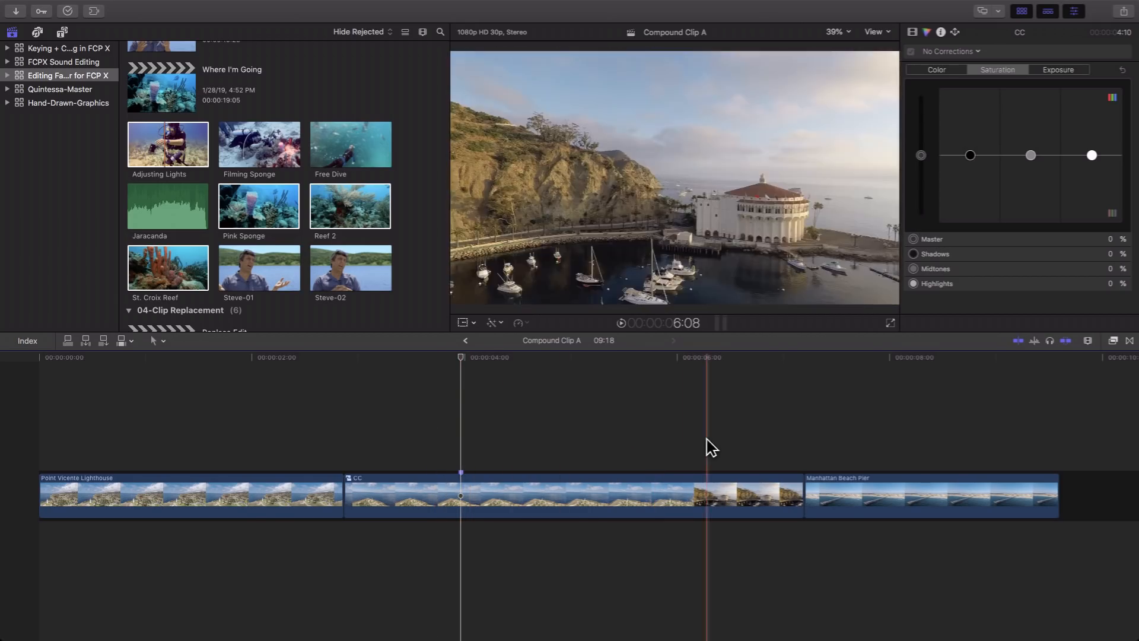
pyautogui.click(549, 428)
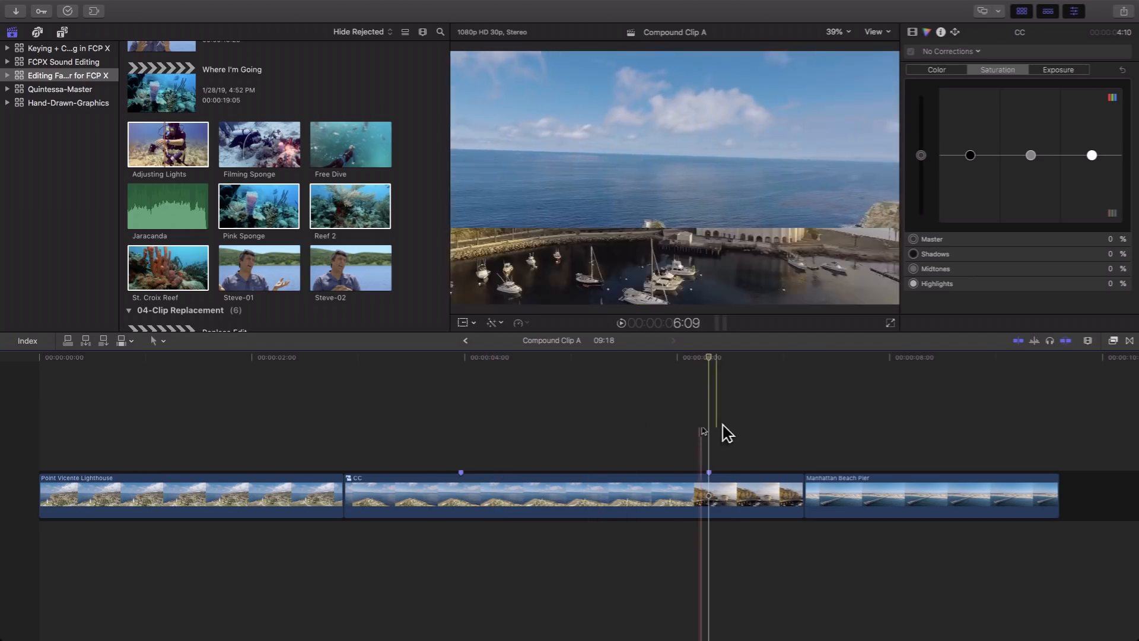
pyautogui.click(621, 423)
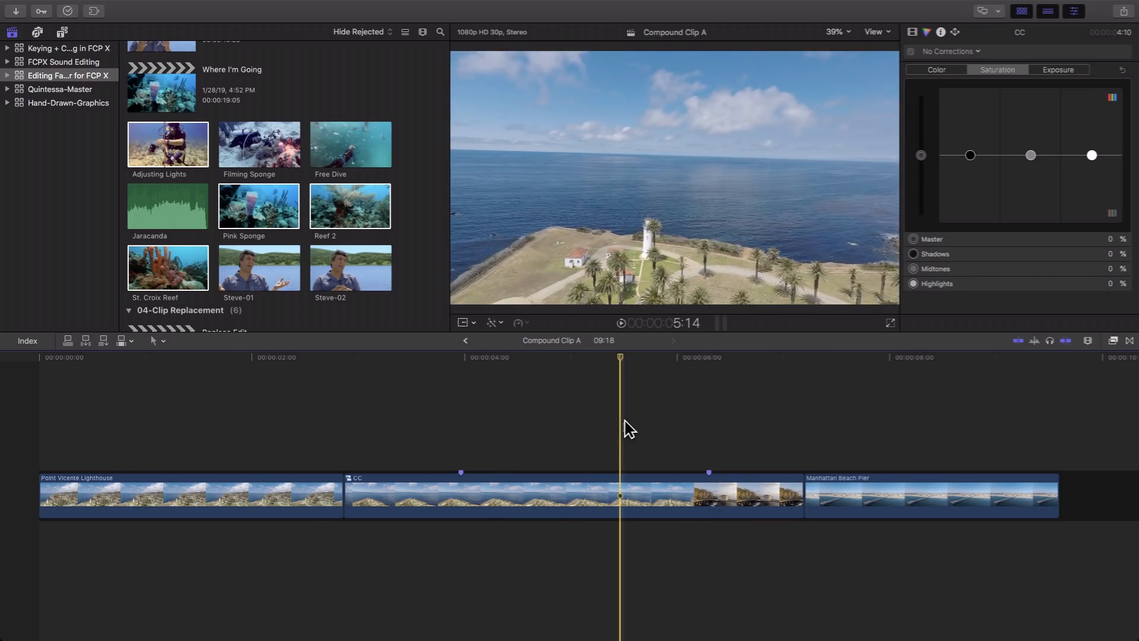
# - Open CC, add markers to Palos Verdes California at 2:19 and 3:23, and return to Compound Clip A
pyautogui.doubleClick(557, 492)
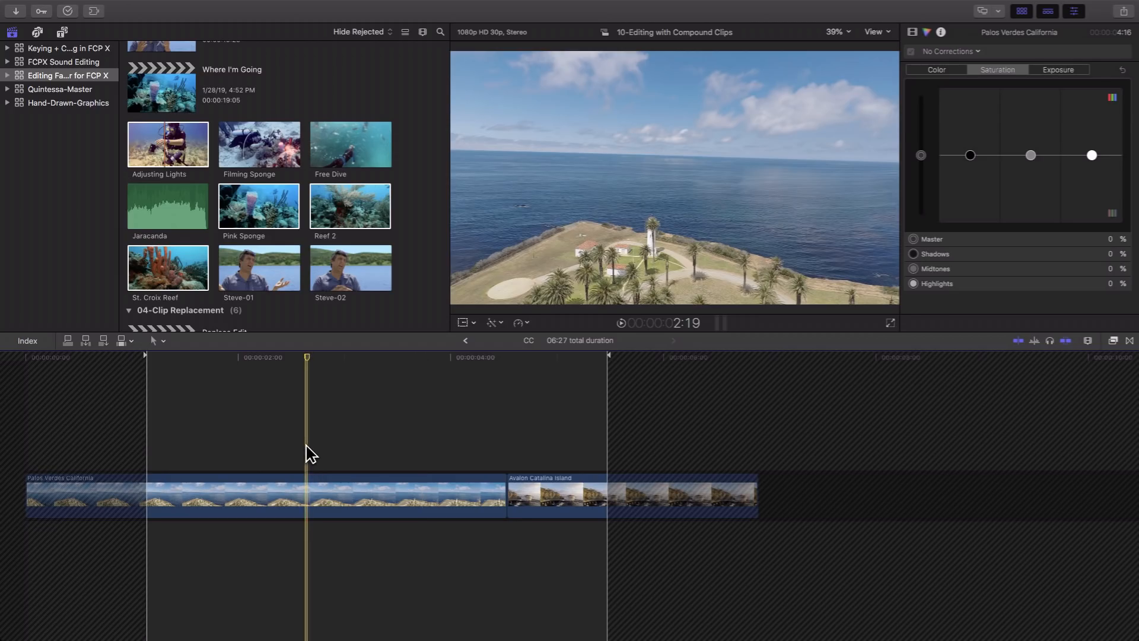
pyautogui.click(426, 439)
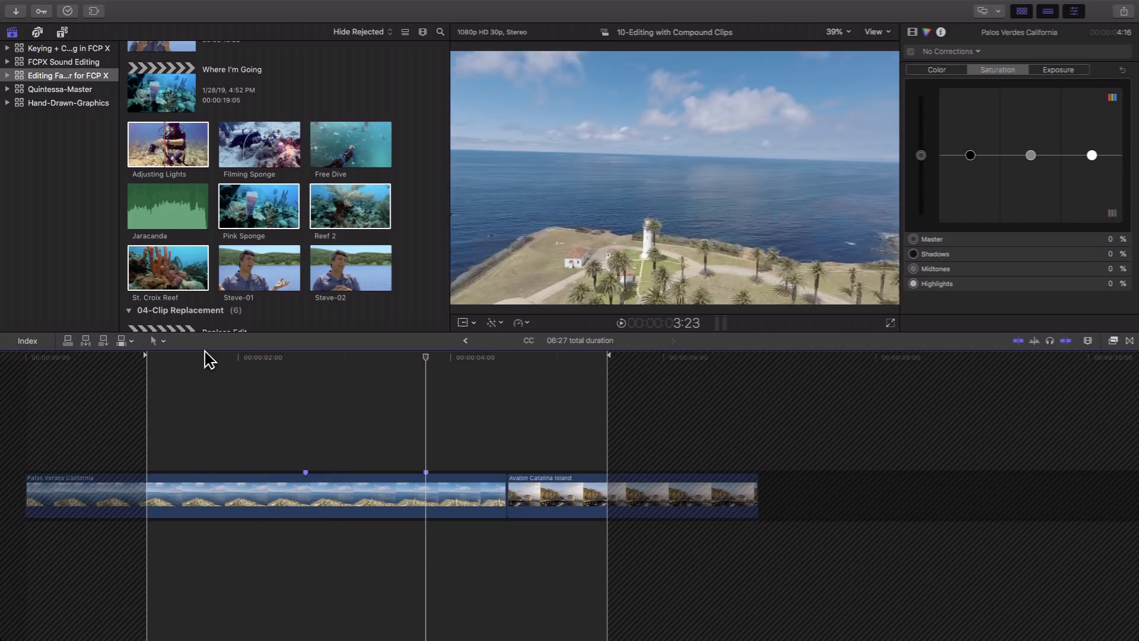
pyautogui.click(463, 341)
pyautogui.click(493, 394)
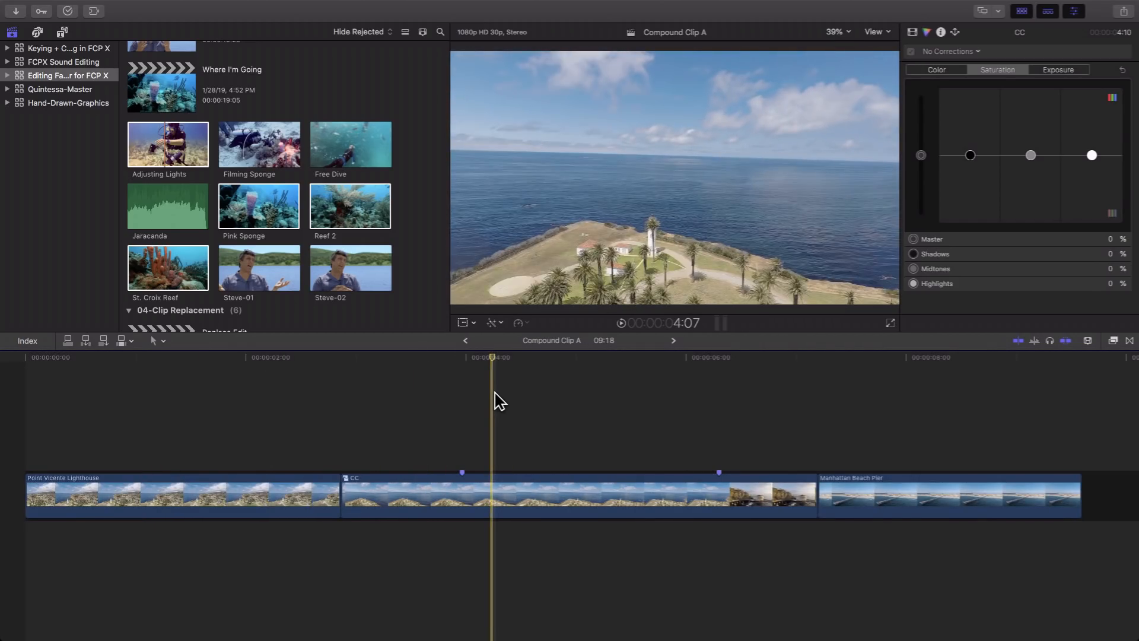
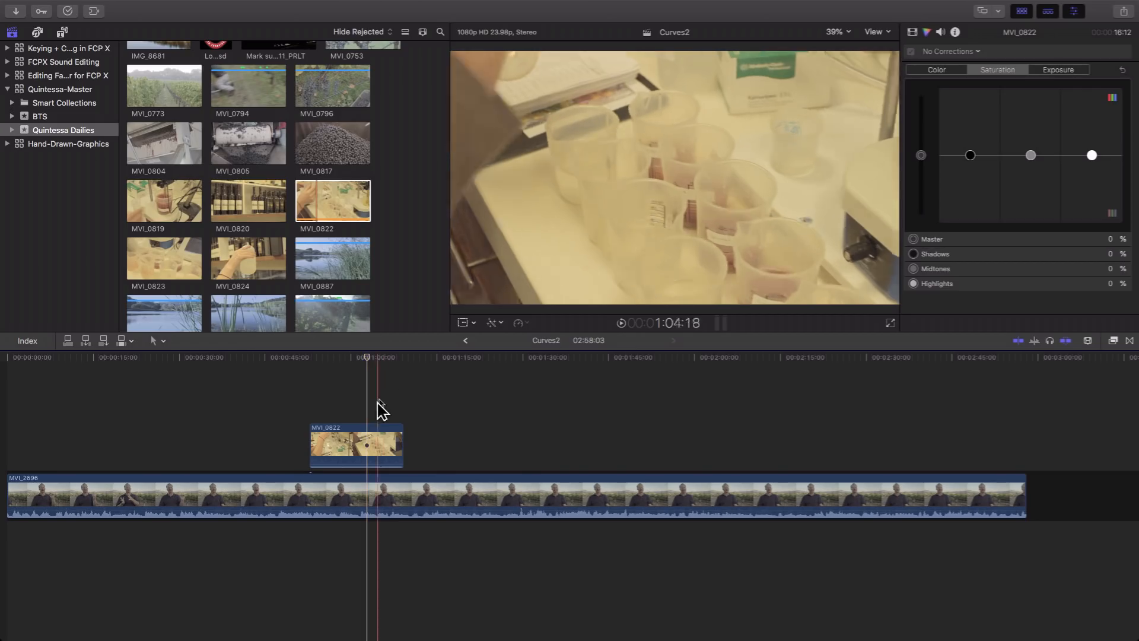
# - Apply Balance Color to the connected clip MVI_0822 in the Curves2 project
pyautogui.click(378, 440)
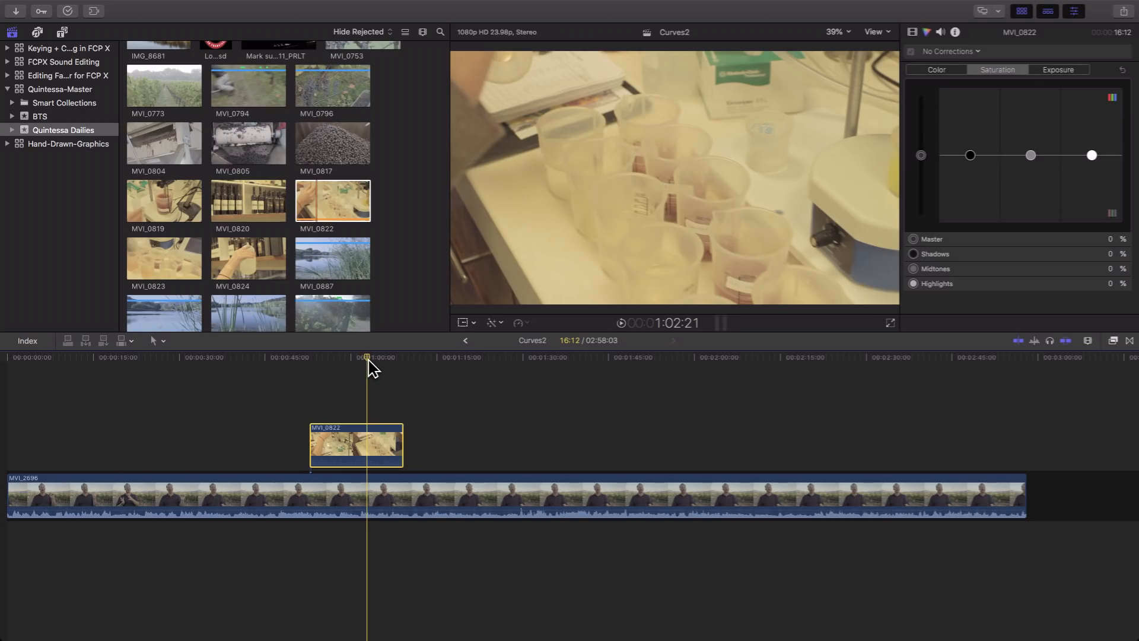
pyautogui.click(497, 323)
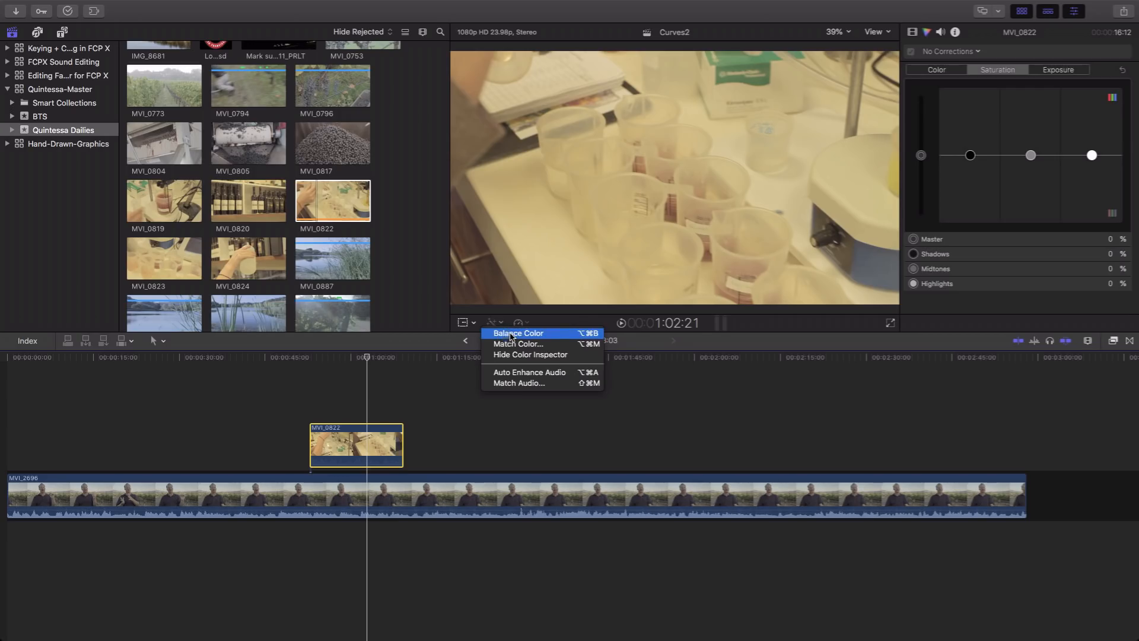
pyautogui.click(510, 334)
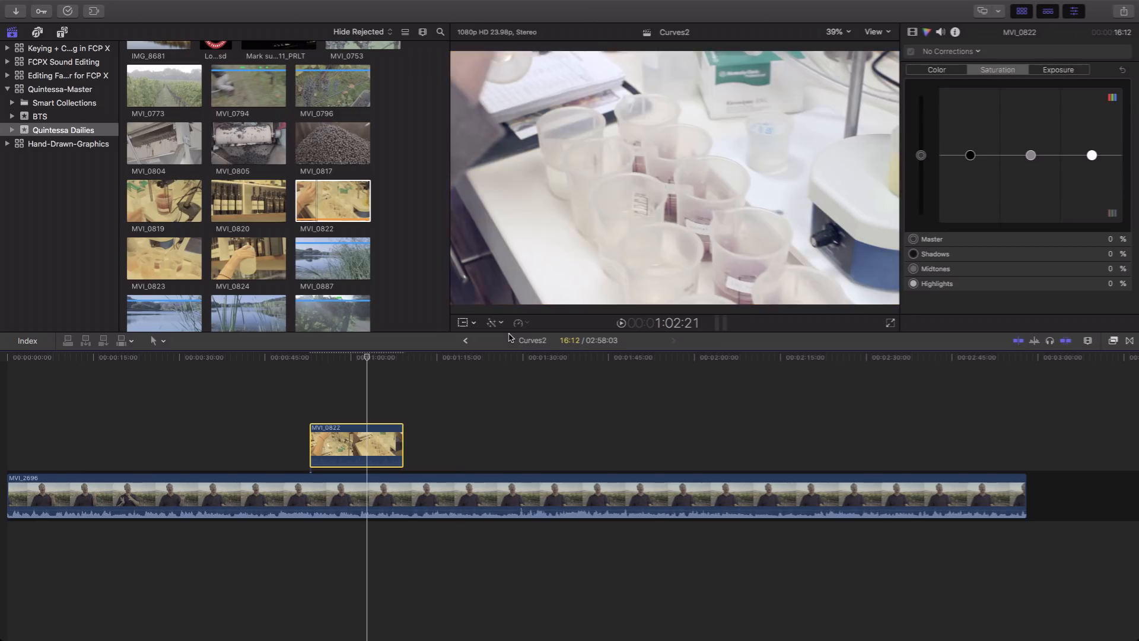
# - Set the Balance Color method of MVI_0822 to White Balance and sample the white tabletop beside the cups
pyautogui.click(912, 33)
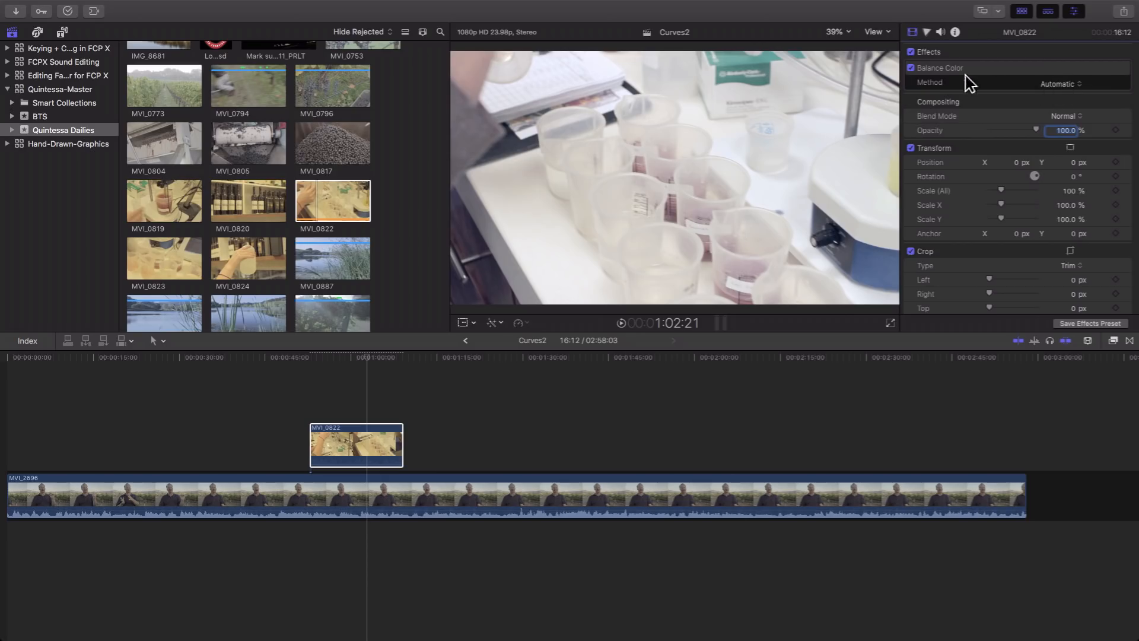
pyautogui.click(1047, 83)
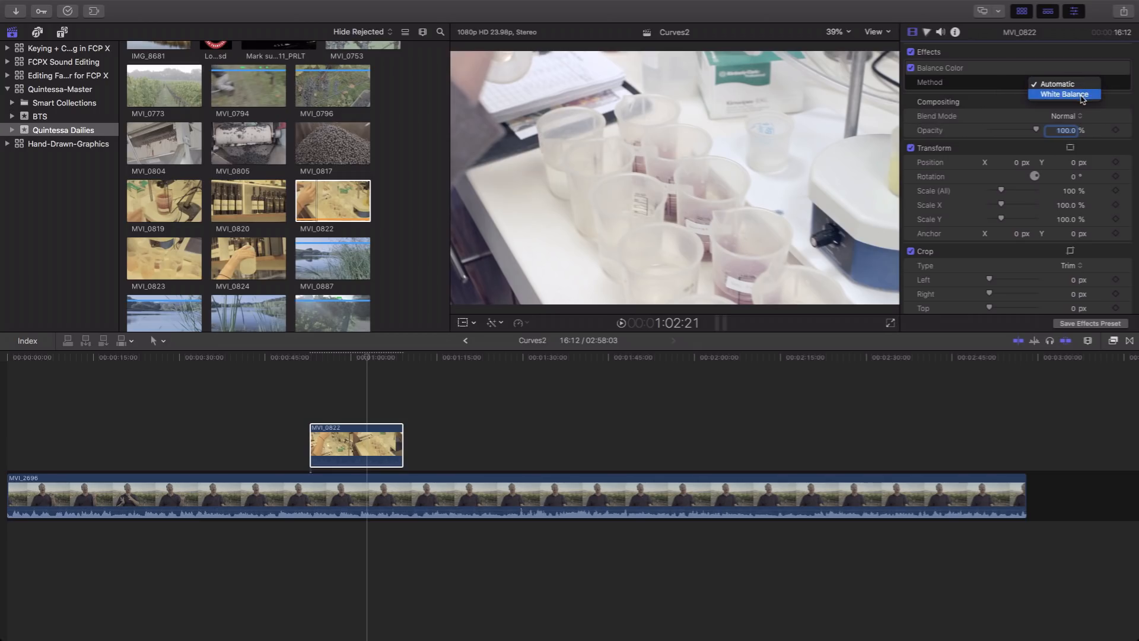
pyautogui.click(1082, 95)
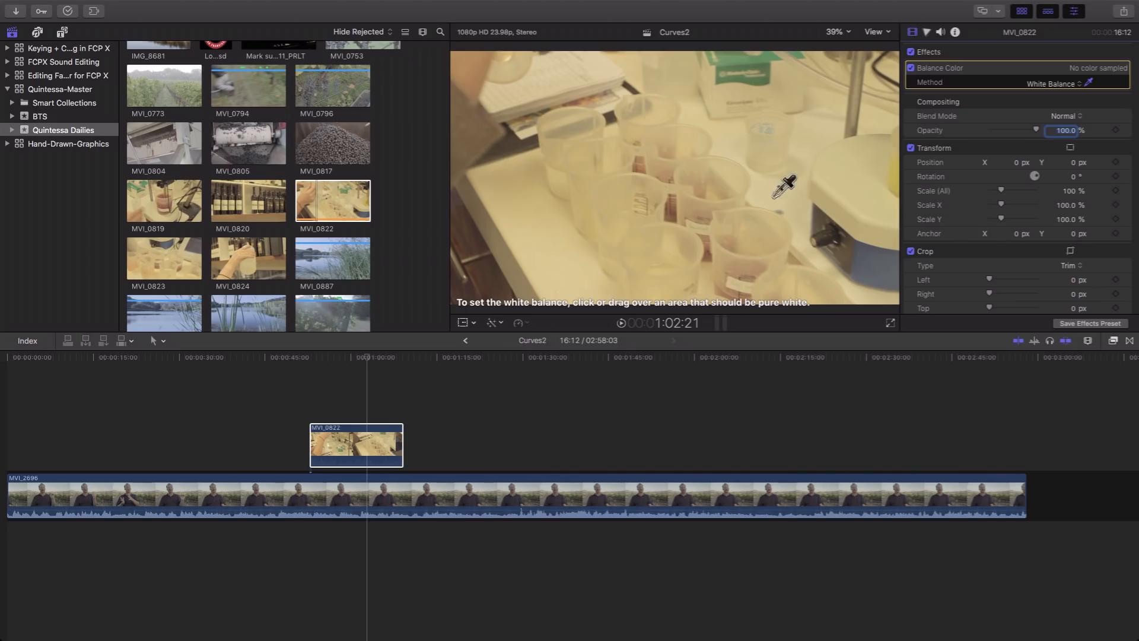
pyautogui.click(775, 198)
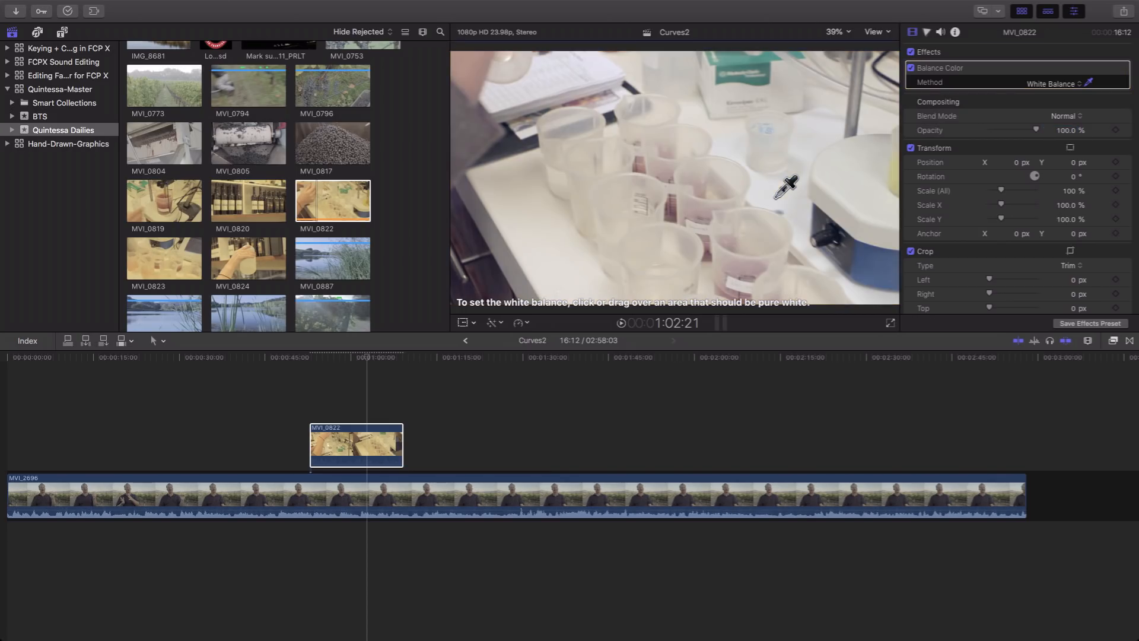
# - Compare the Automatic and White Balance methods of Balance Color by switching between them, ending on White Balance
pyautogui.click(1053, 84)
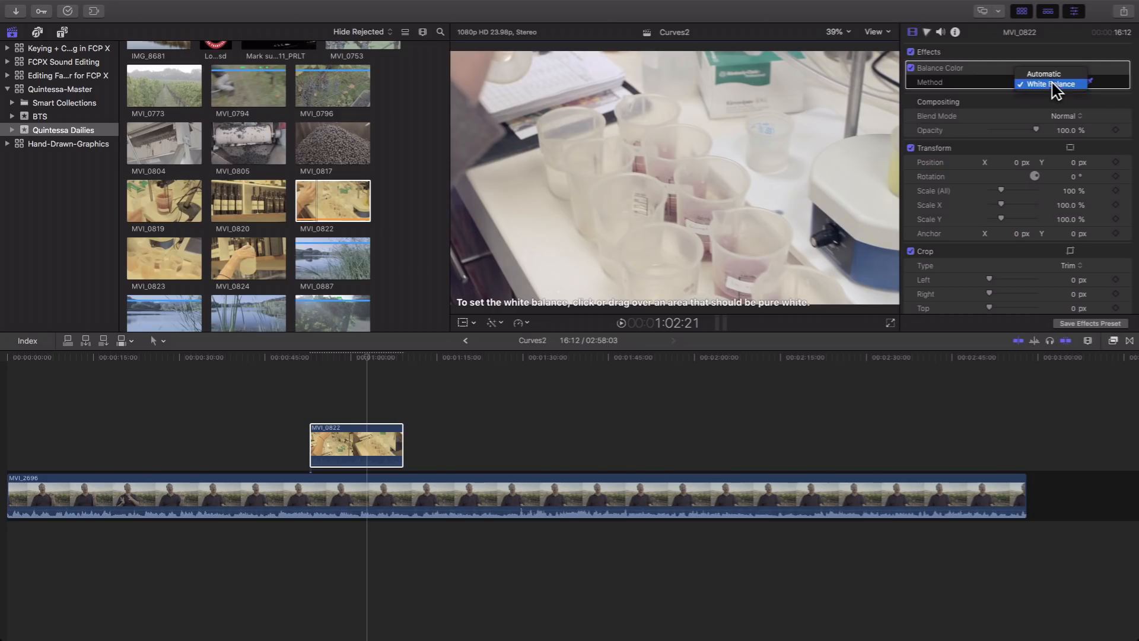
pyautogui.click(1054, 76)
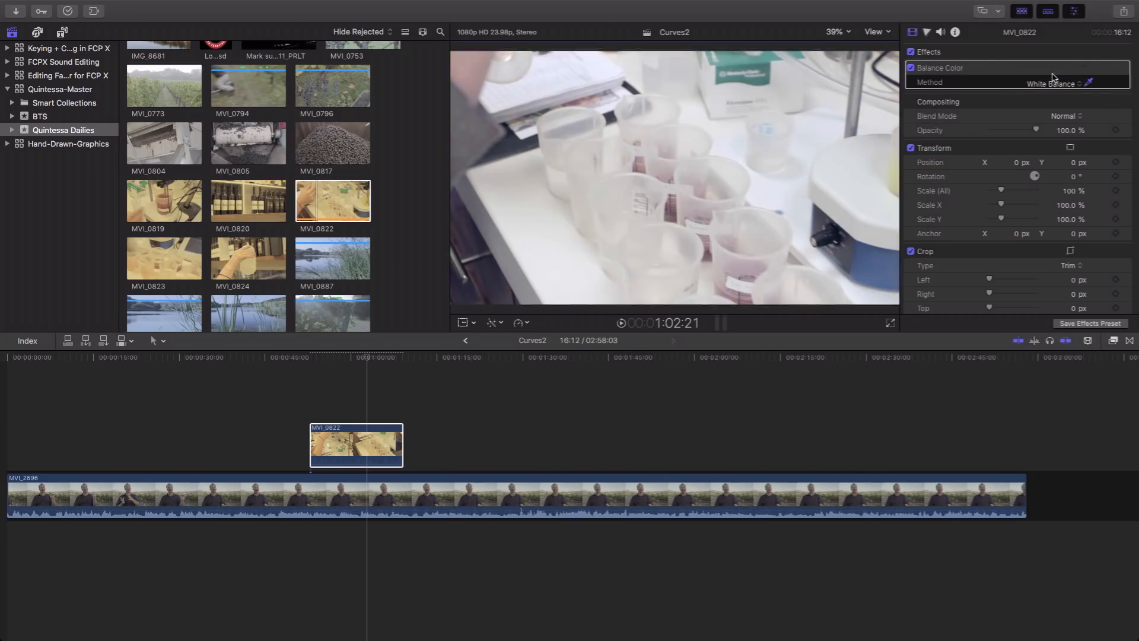
pyautogui.click(1049, 84)
pyautogui.click(1049, 95)
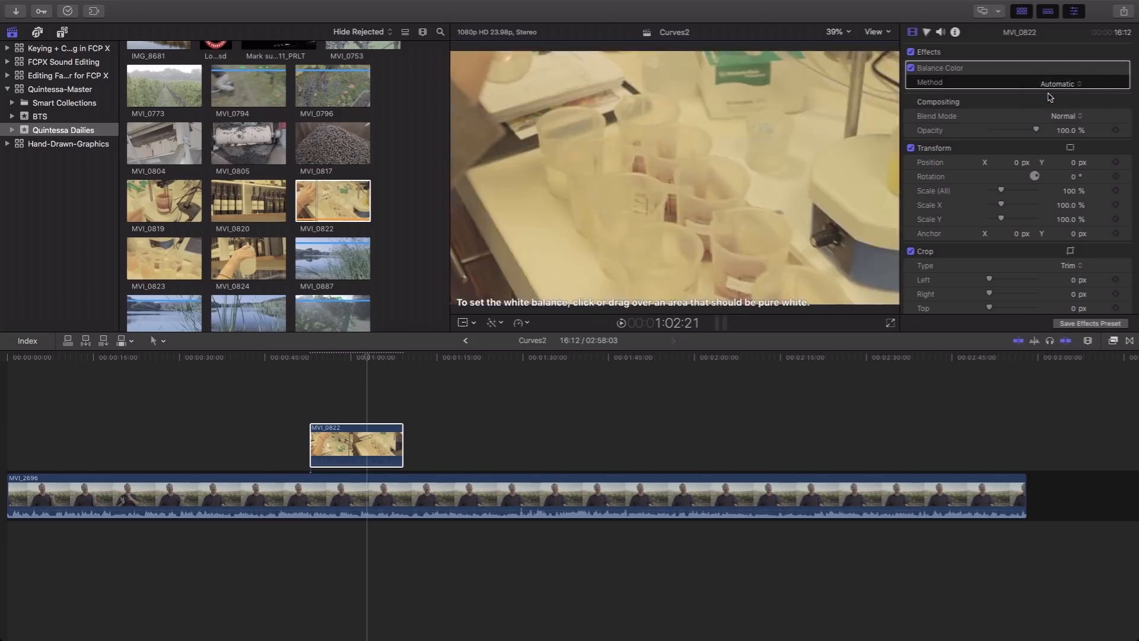
pyautogui.click(1047, 84)
pyautogui.click(1050, 74)
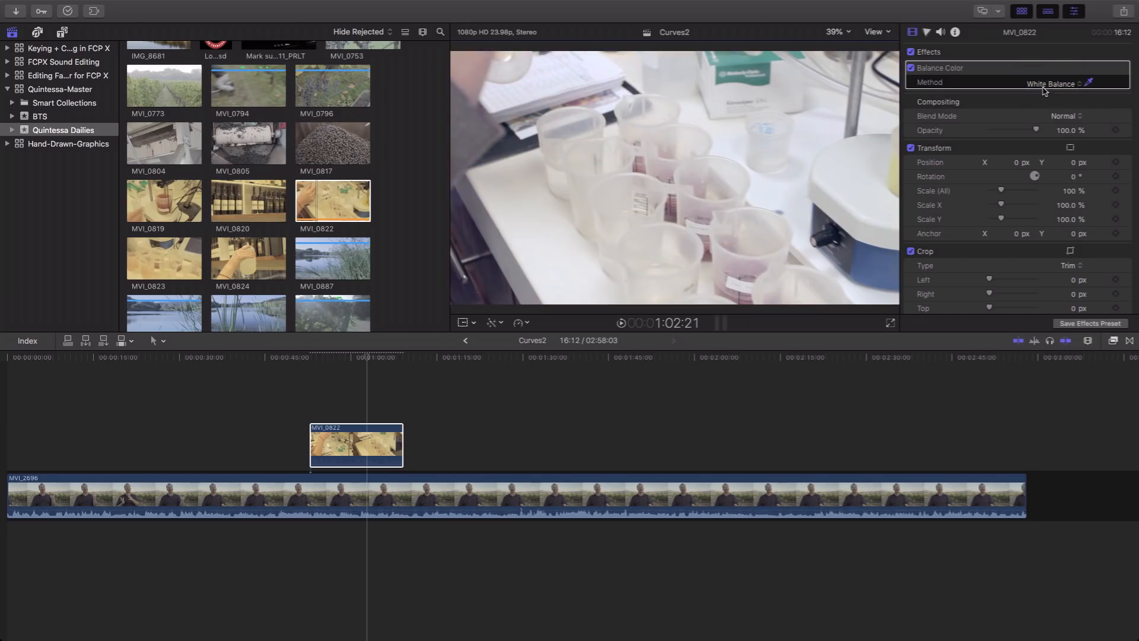
pyautogui.click(1047, 84)
pyautogui.click(1045, 95)
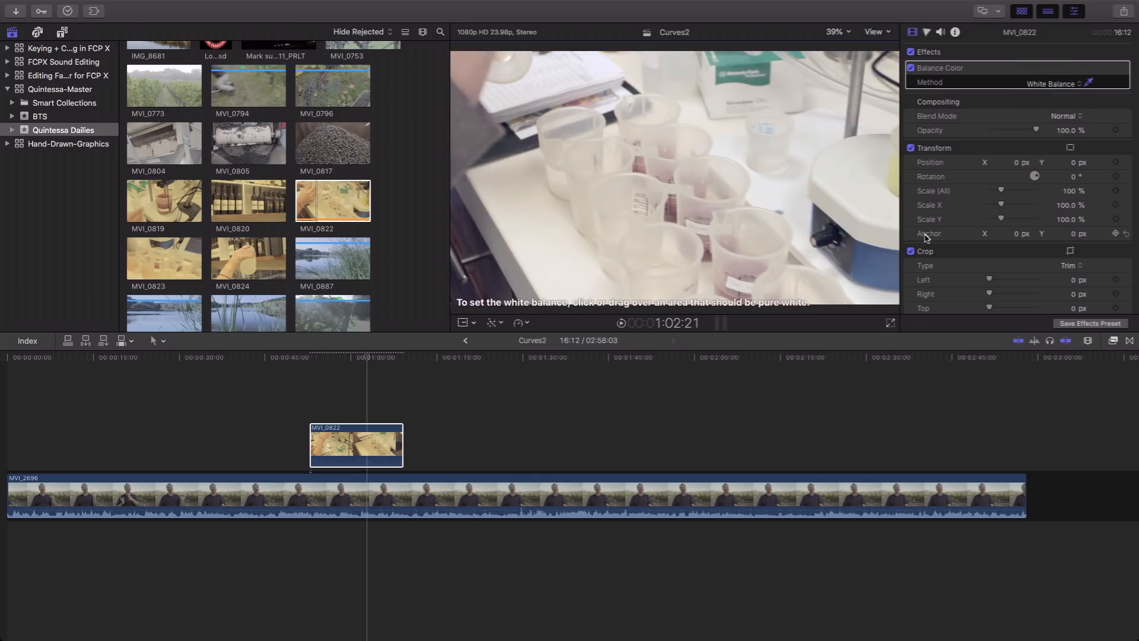
# - Turn off the Balance Color effect on MVI_0822 and bring up the clip's color inspector
pyautogui.click(350, 397)
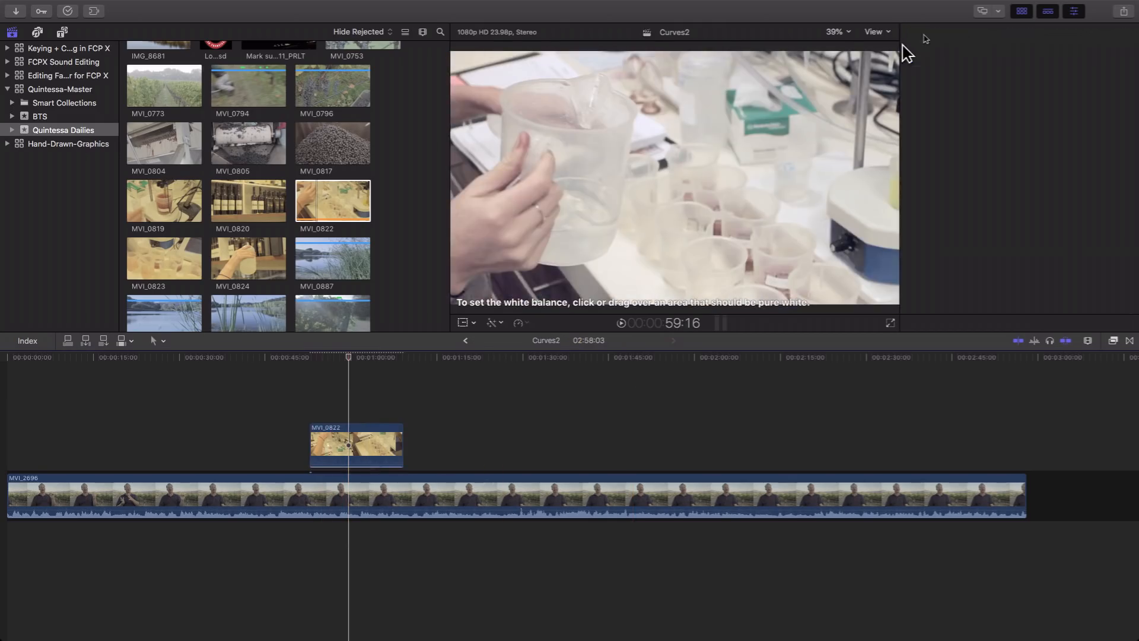
pyautogui.click(392, 446)
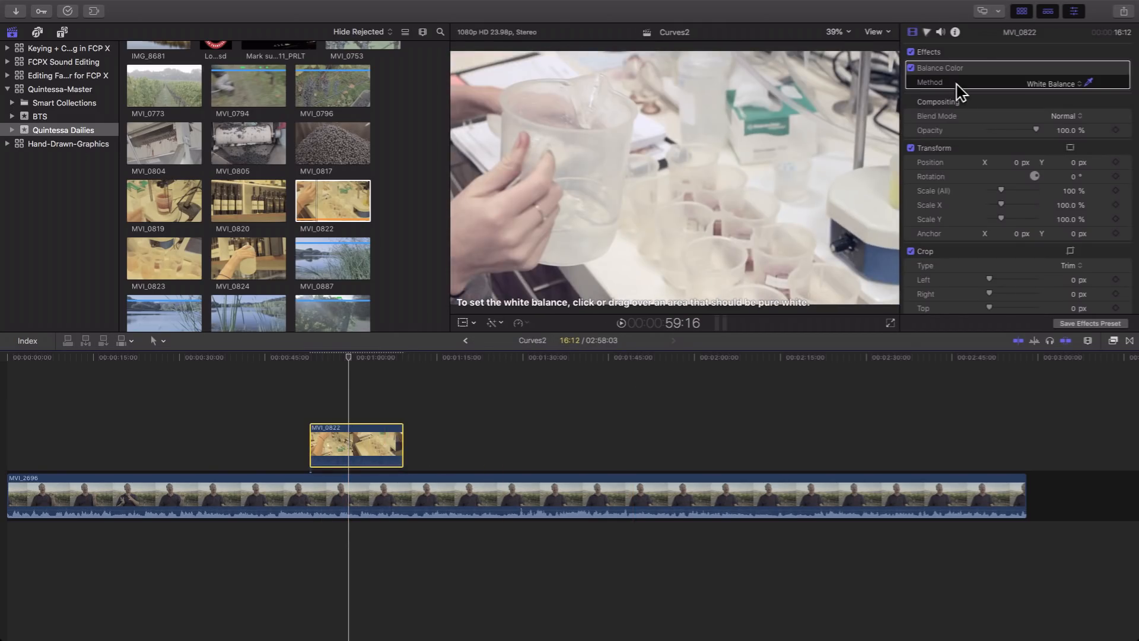
pyautogui.click(646, 269)
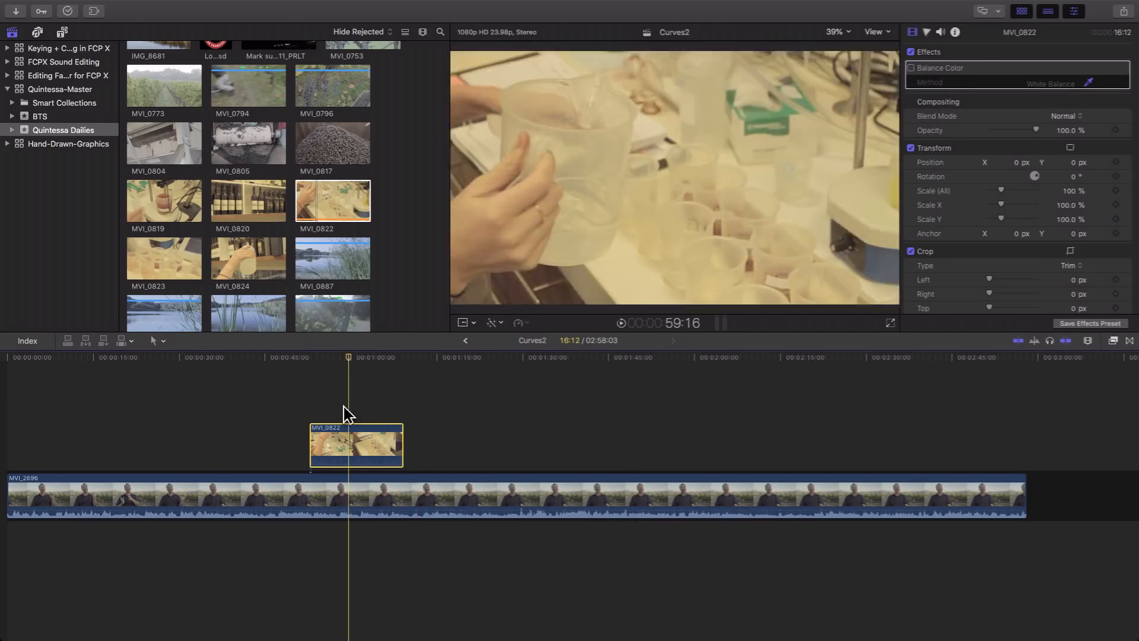
pyautogui.click(359, 391)
pyautogui.click(361, 456)
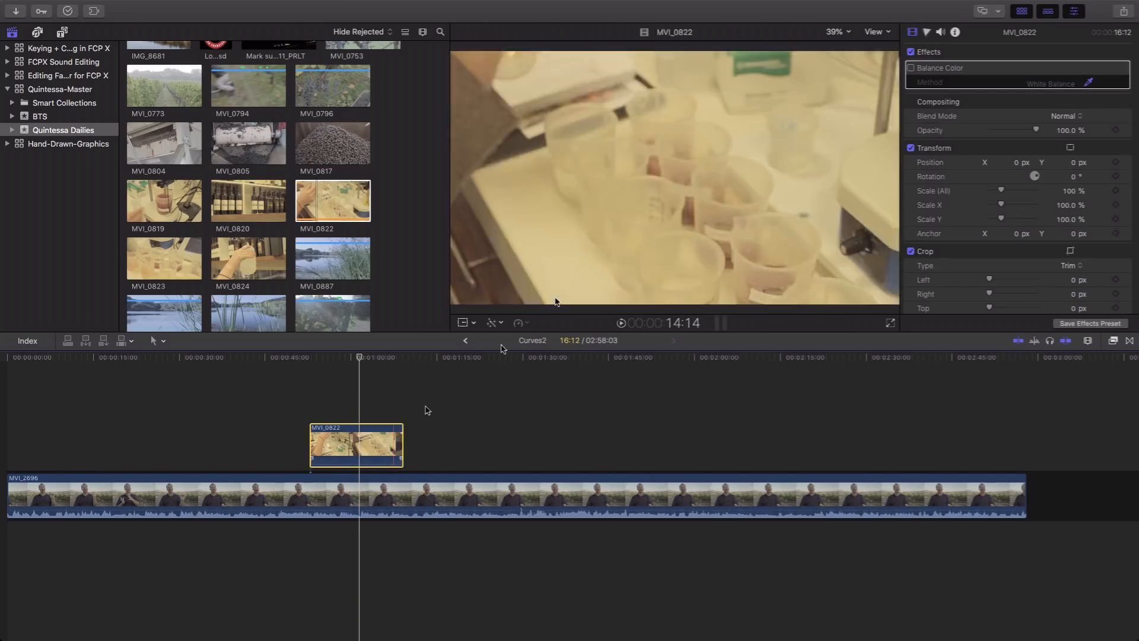
pyautogui.click(926, 32)
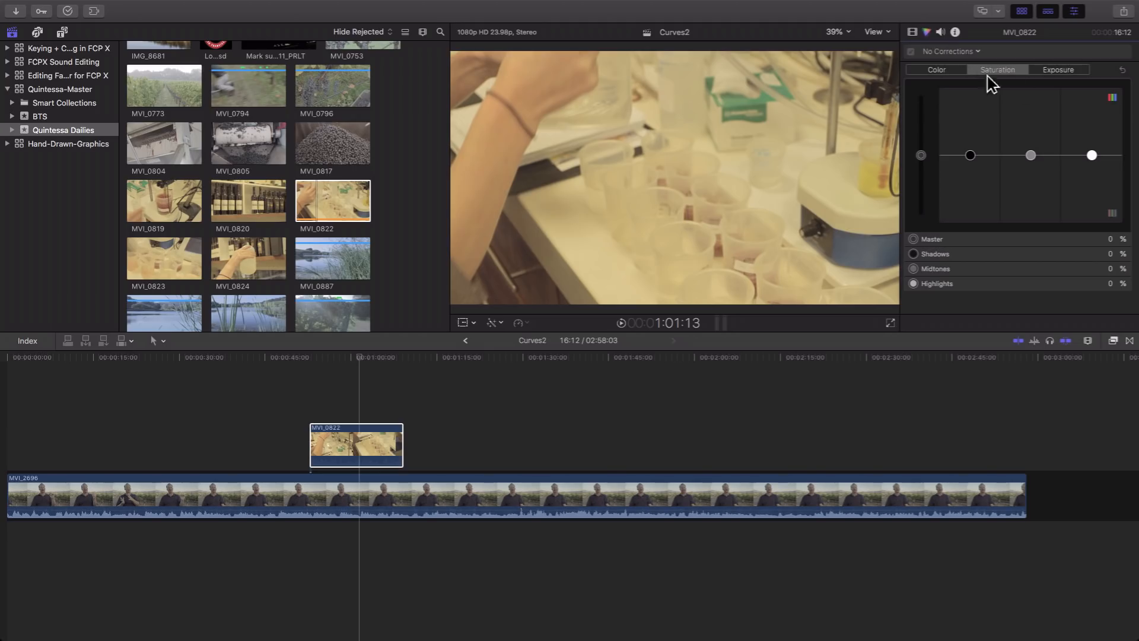
# - Display the Color controls for MVI_0822 and review the available correction types without adding one
pyautogui.click(949, 69)
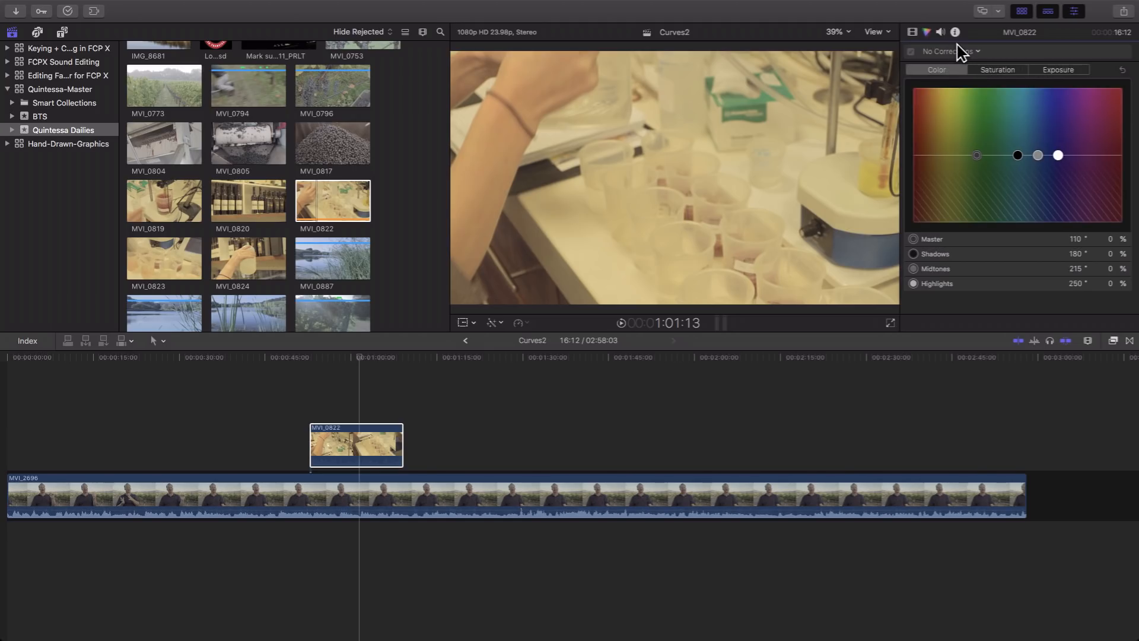
pyautogui.click(958, 51)
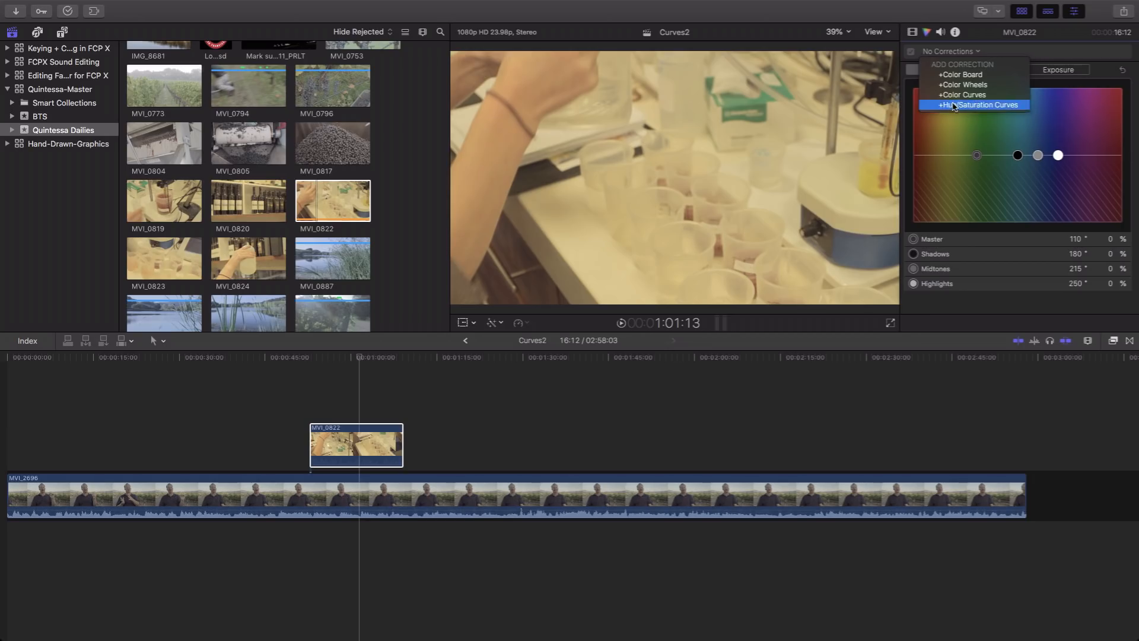
pyautogui.click(857, 62)
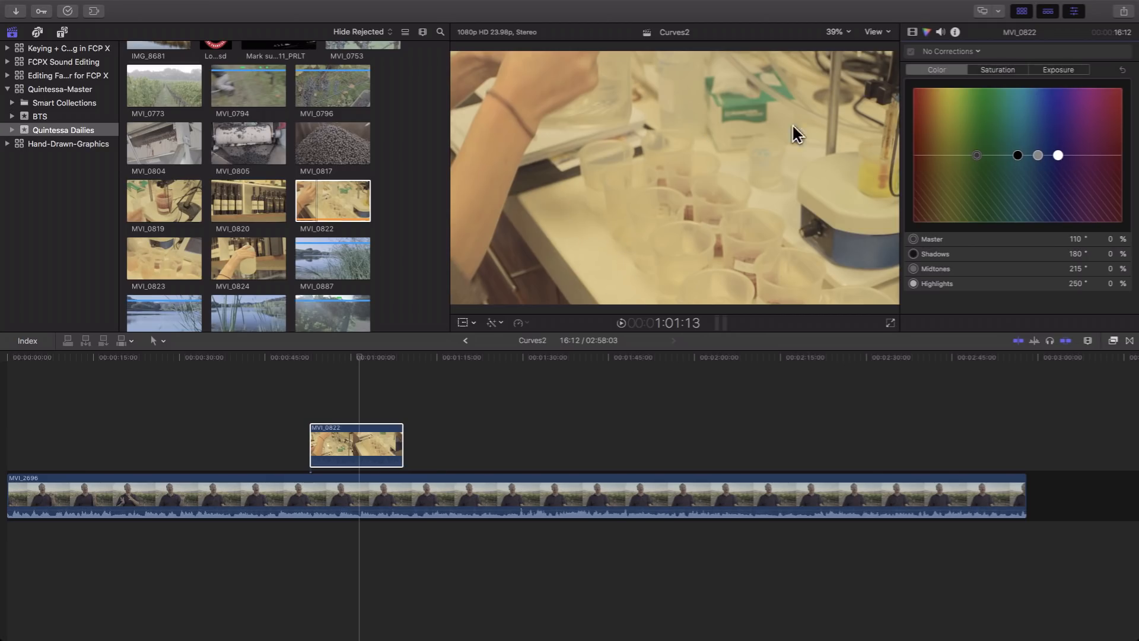
# - Show the video scopes beside the Curves2 viewer and check the scope layout options
pyautogui.click(885, 33)
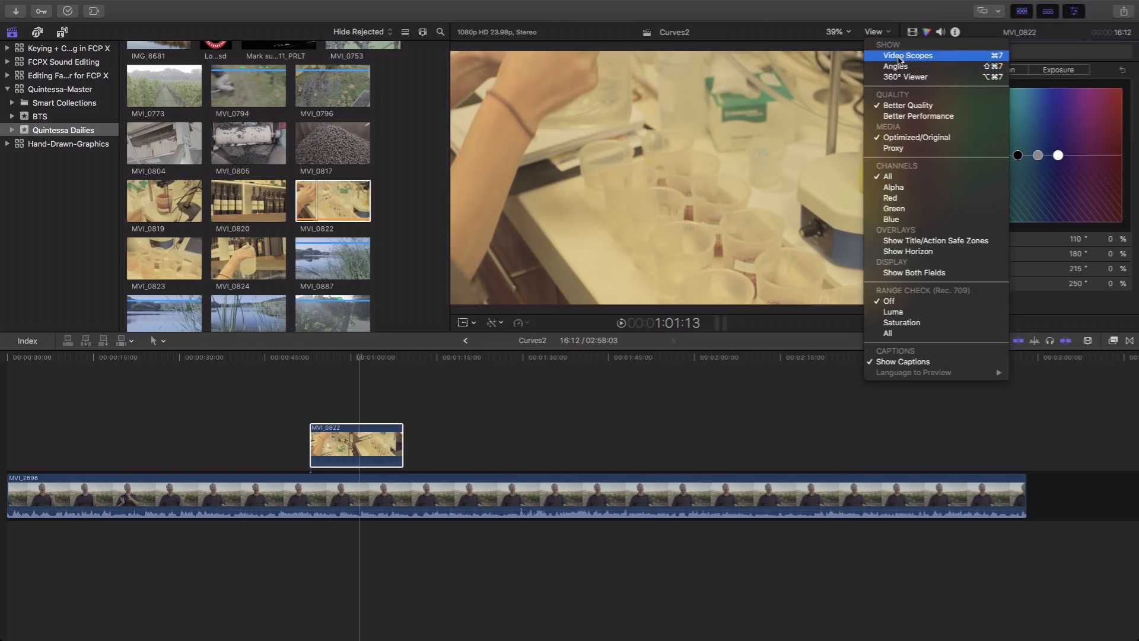
pyautogui.click(711, 216)
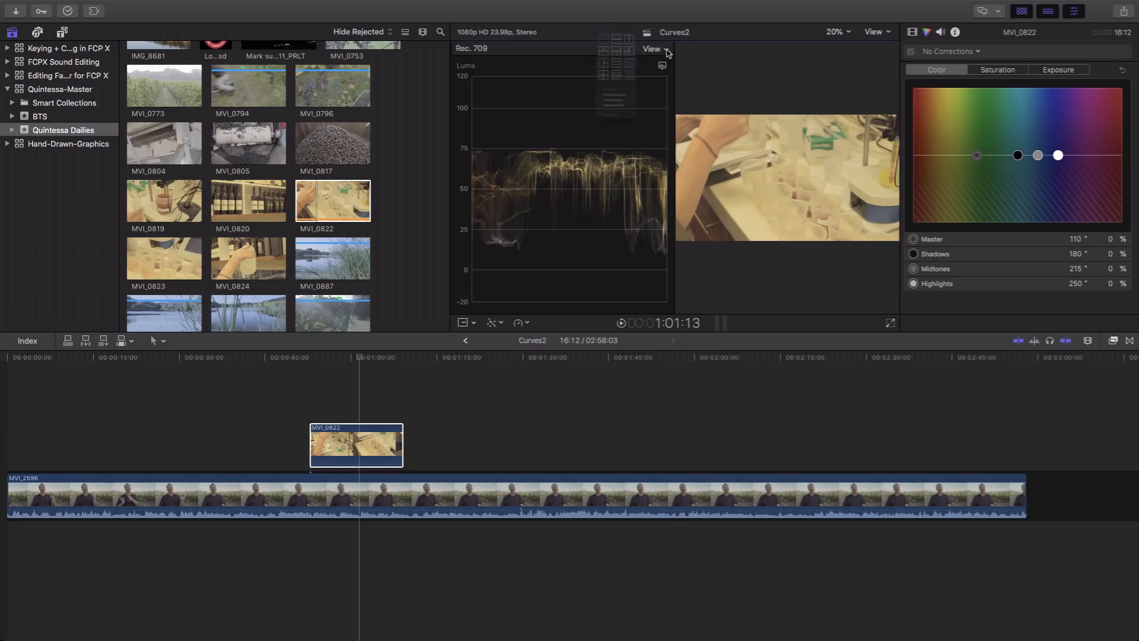
pyautogui.click(663, 49)
pyautogui.click(554, 122)
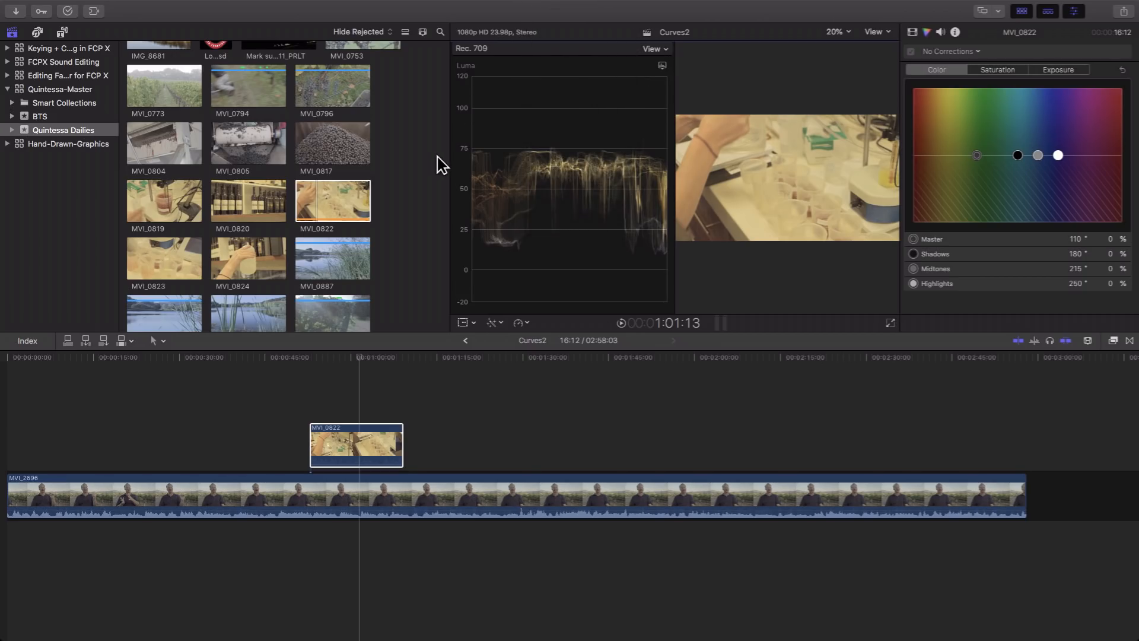
# - Hide the browser to enlarge the scopes and set the waveform channels to RGB Parade
pyautogui.press('ctrl+super+1')
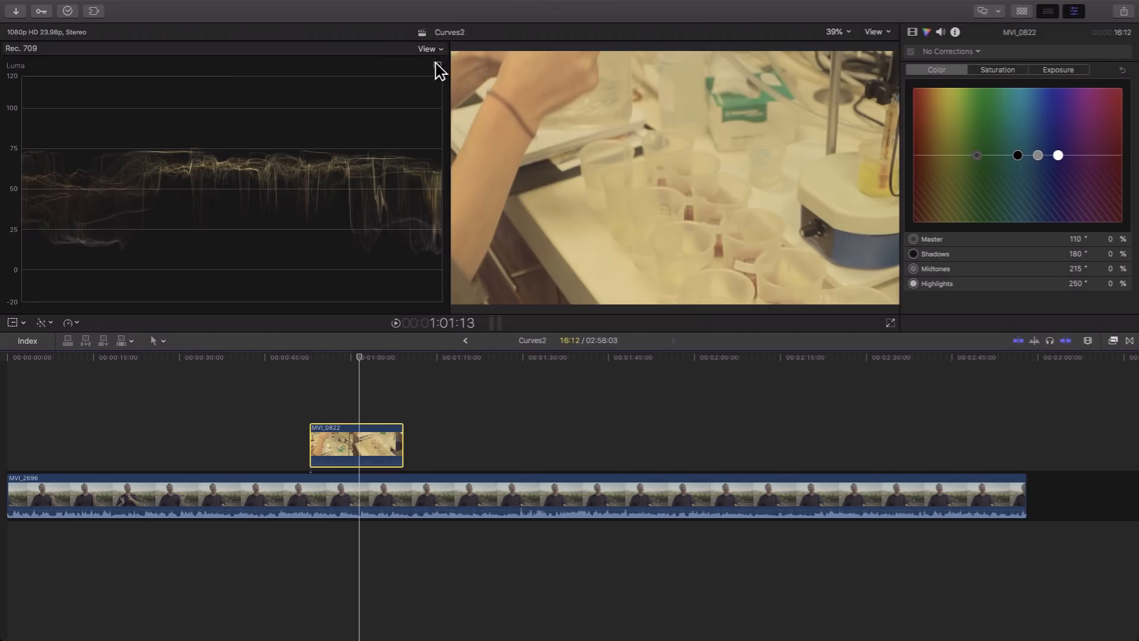
pyautogui.click(438, 67)
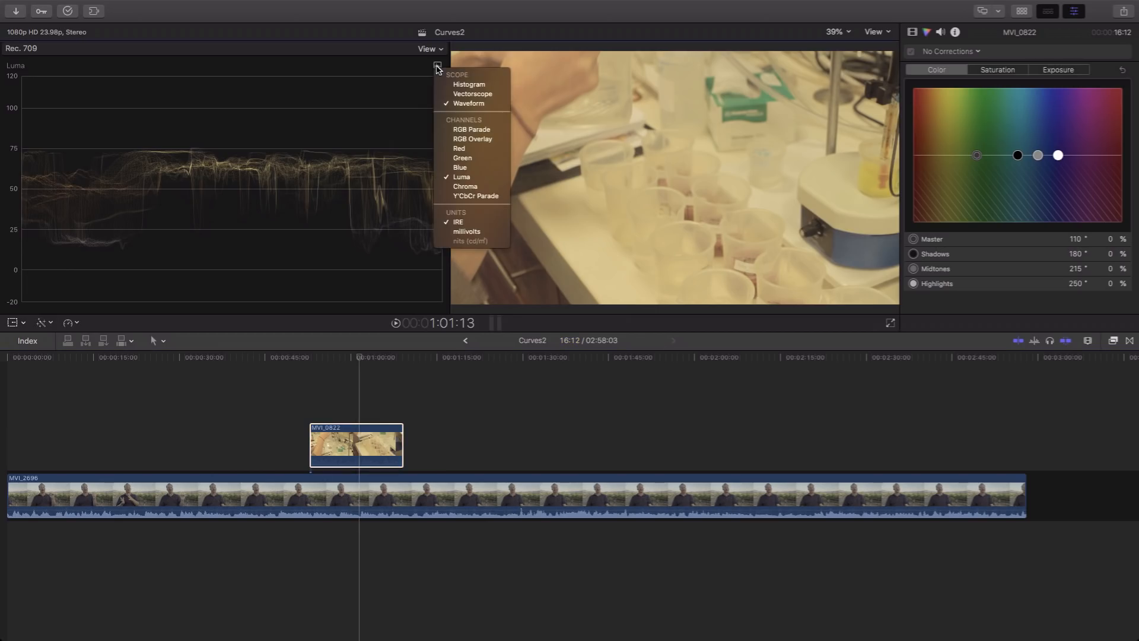
pyautogui.click(459, 130)
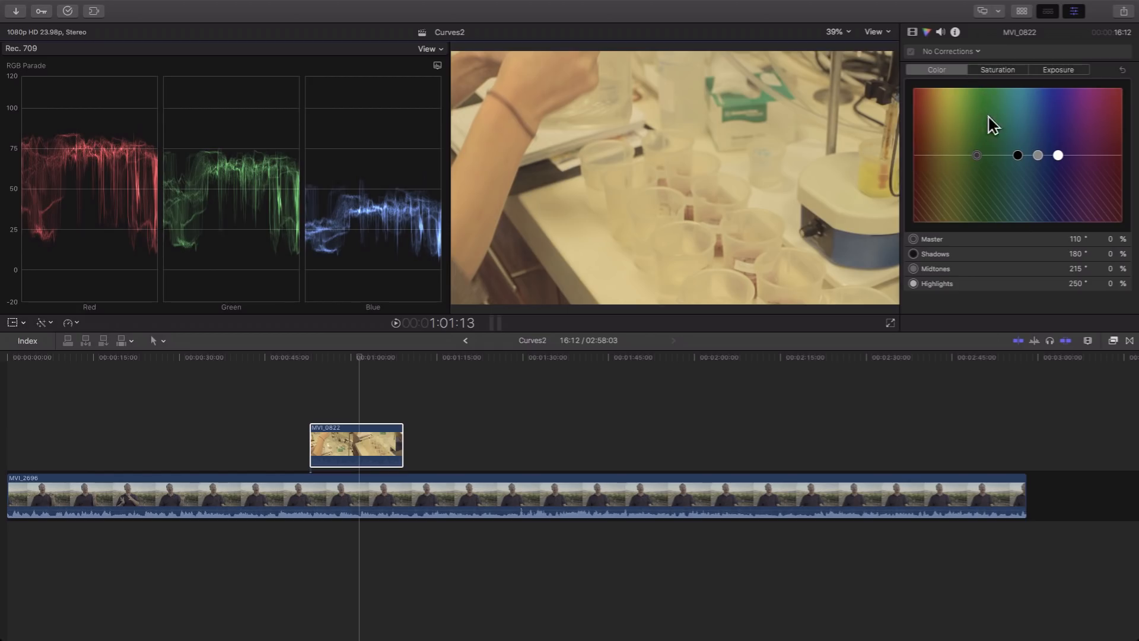
# - Shift the MVI_0822 color board highlights to about 331° and -11%, and compare the image with the correction off and on
pyautogui.click(1059, 157)
pyautogui.moveTo(1059, 158); pyautogui.dragTo(1103, 166)
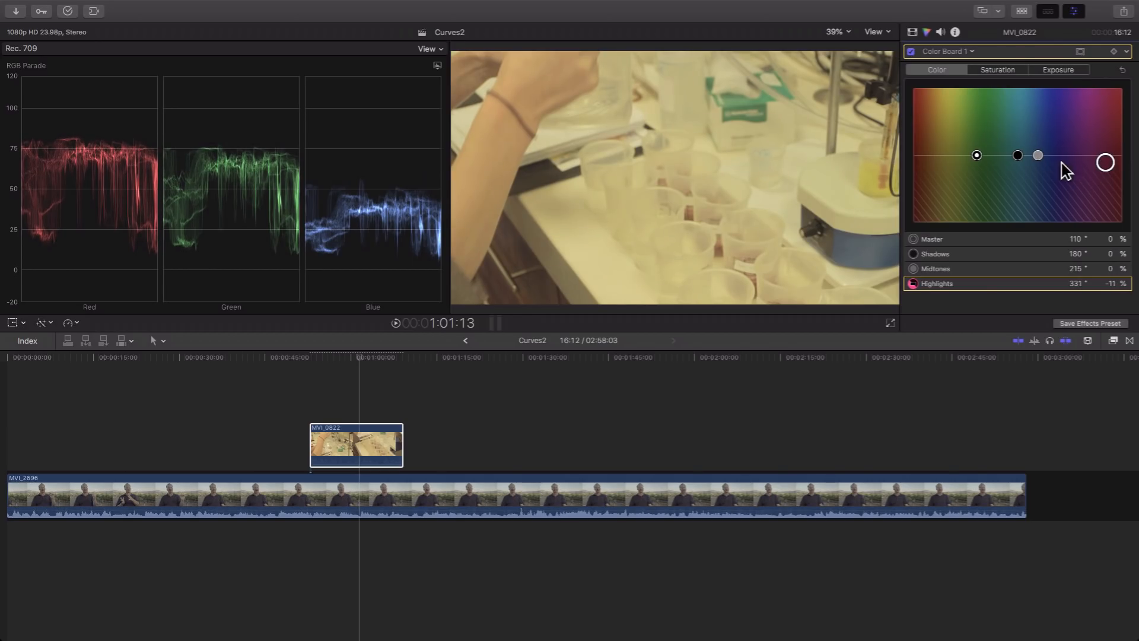
pyautogui.click(909, 52)
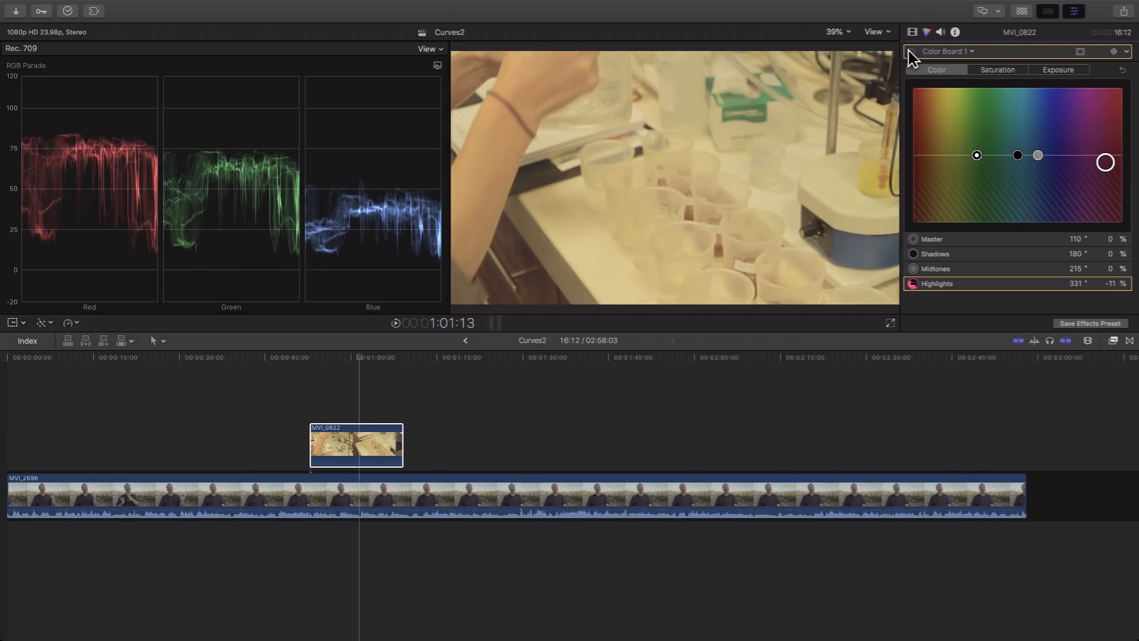
pyautogui.click(939, 53)
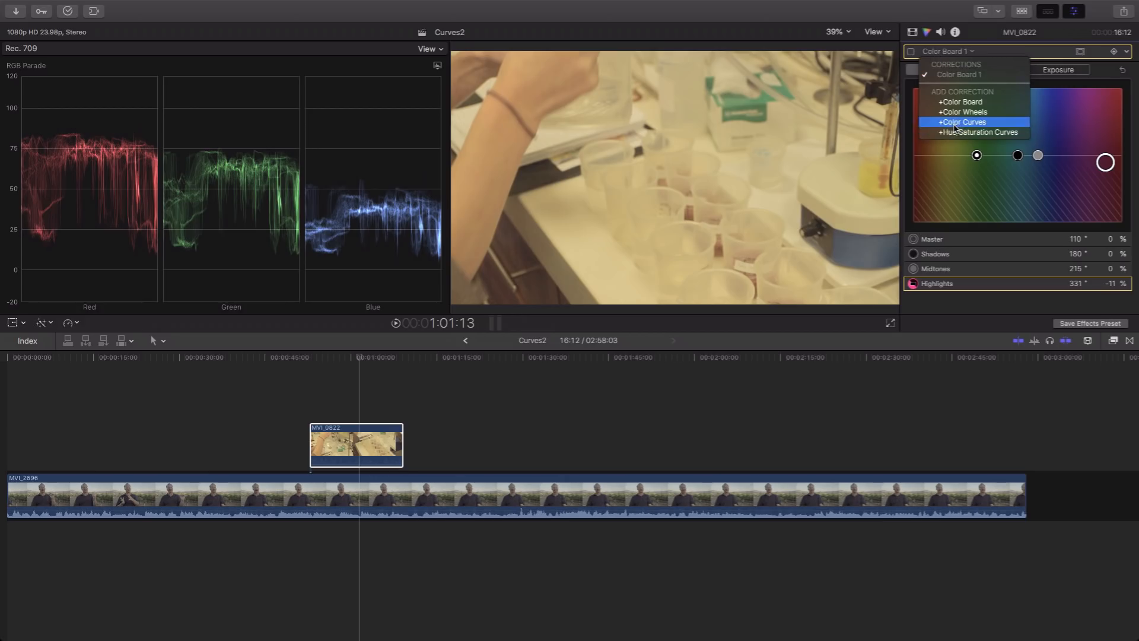
pyautogui.click(856, 128)
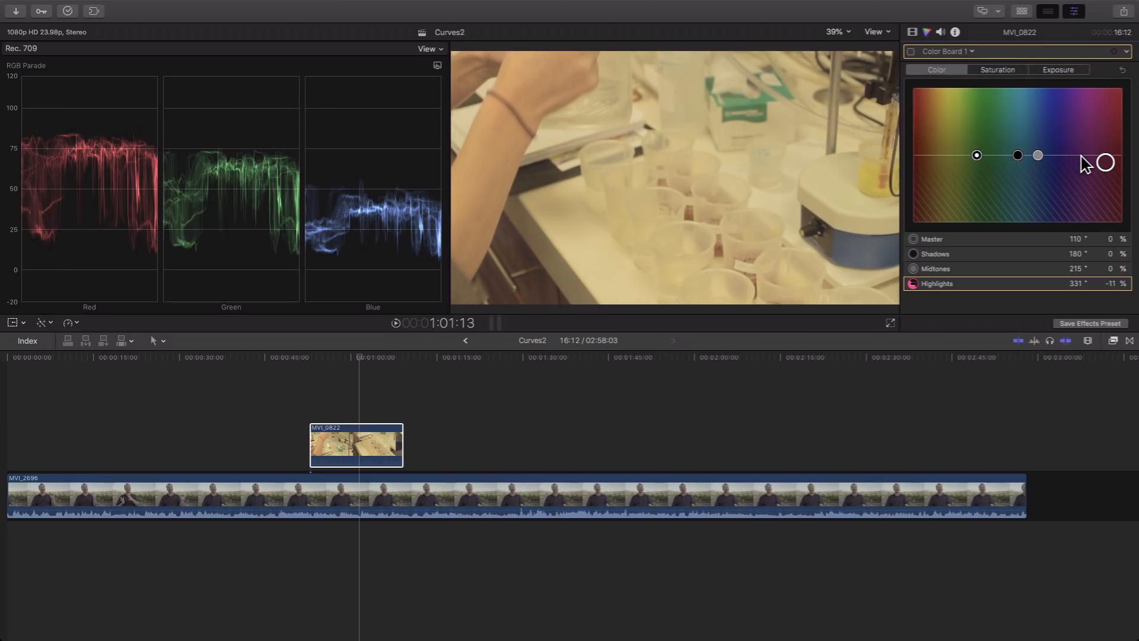
pyautogui.click(911, 51)
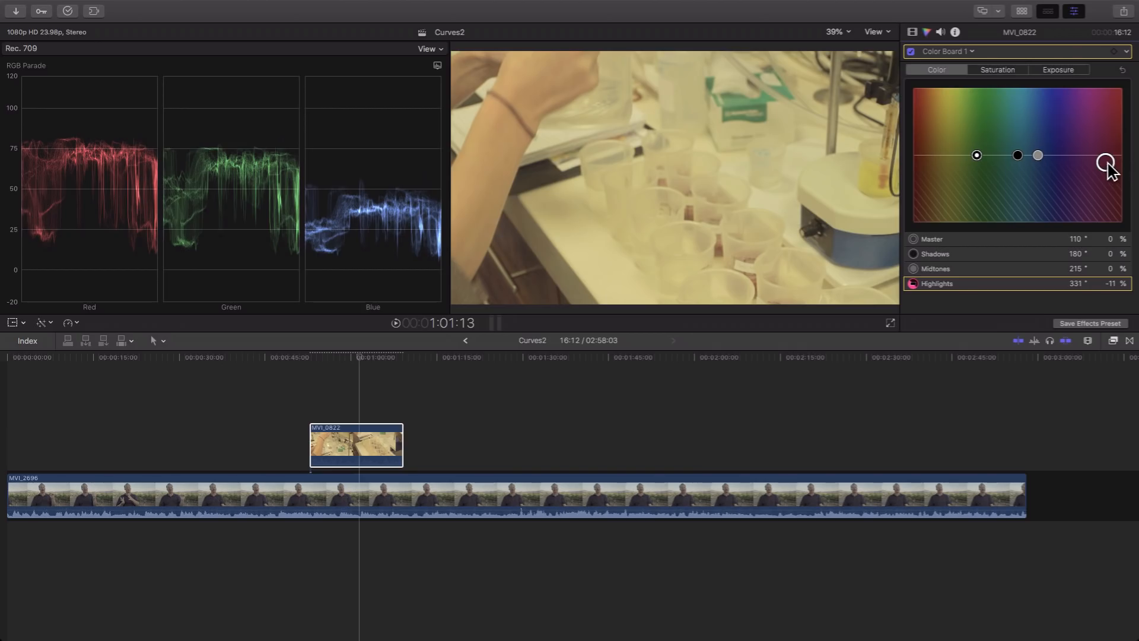
# - Refine the Color Board 1 highlights to about 320° and -17%
pyautogui.moveTo(1107, 166); pyautogui.dragTo(1103, 167)
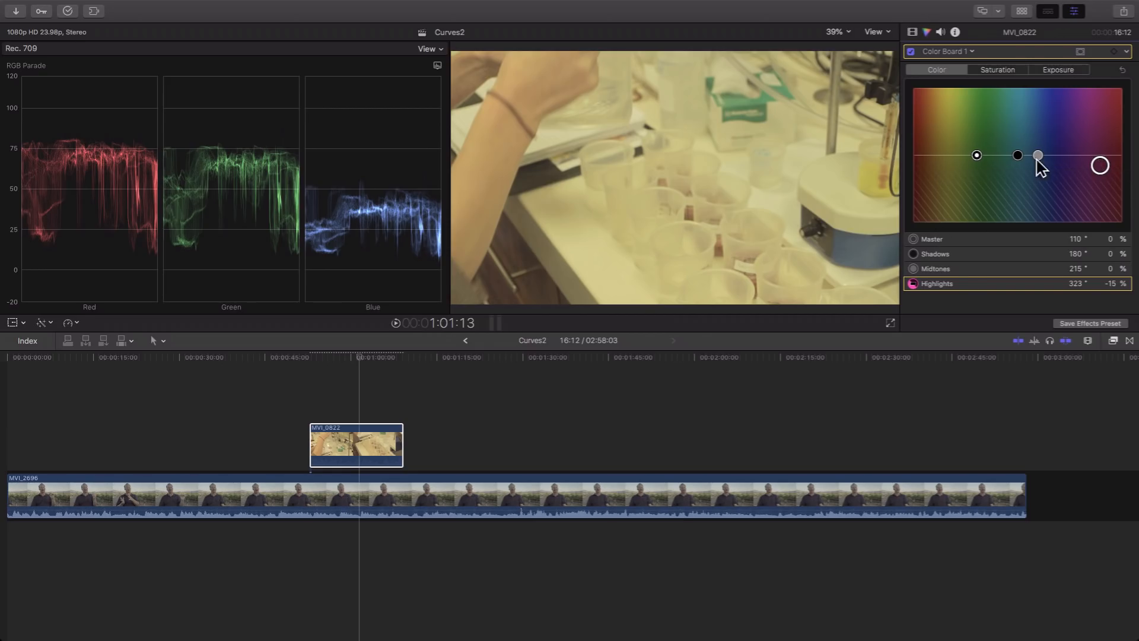
pyautogui.moveTo(1038, 155); pyautogui.dragTo(1099, 167)
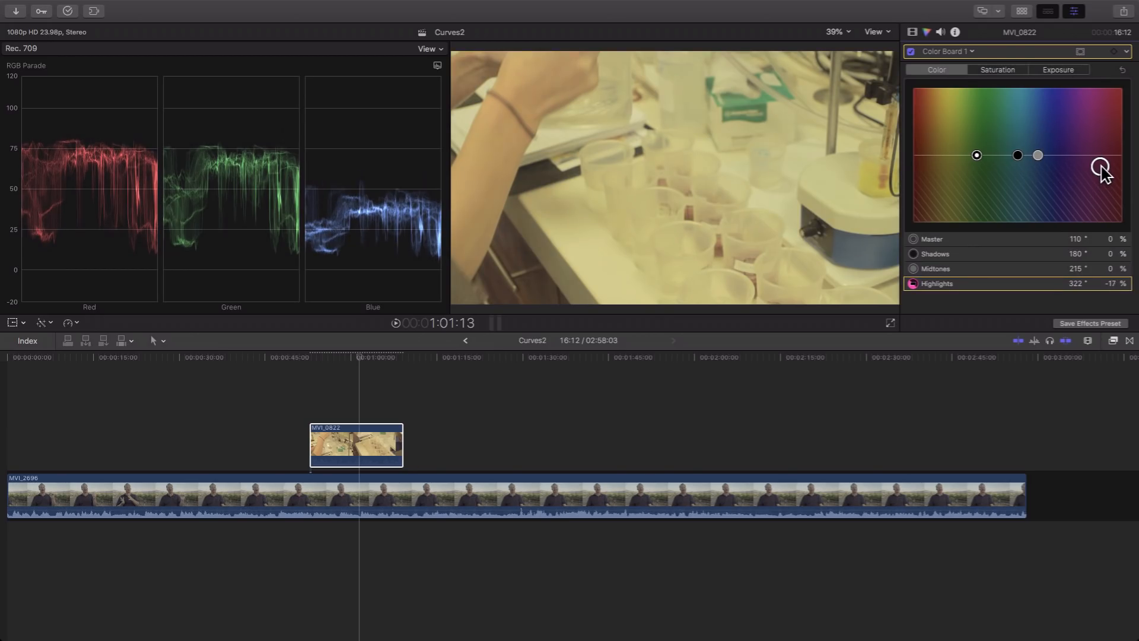
# - Add a Color Wheels correction and a second Color Board to MVI_0822
pyautogui.click(969, 51)
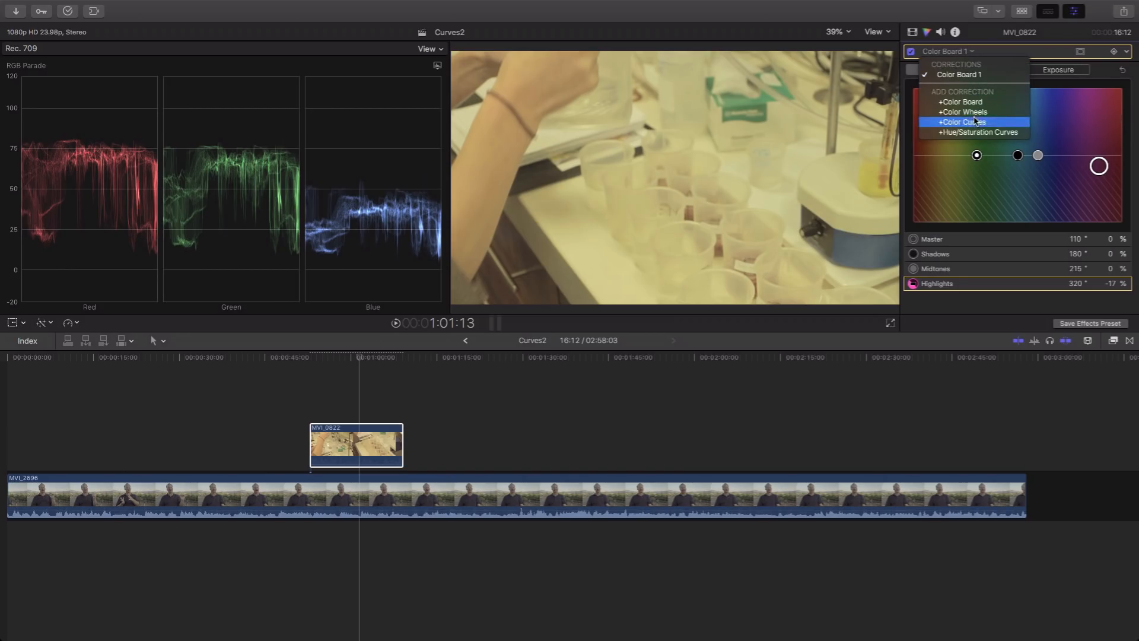
pyautogui.click(1042, 176)
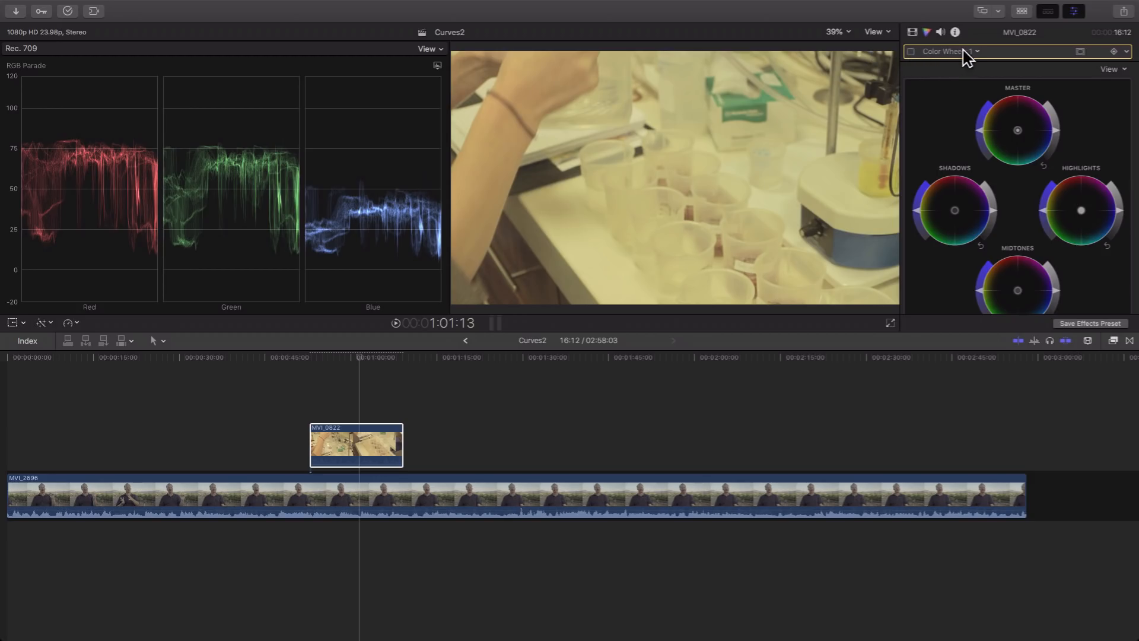
pyautogui.click(964, 51)
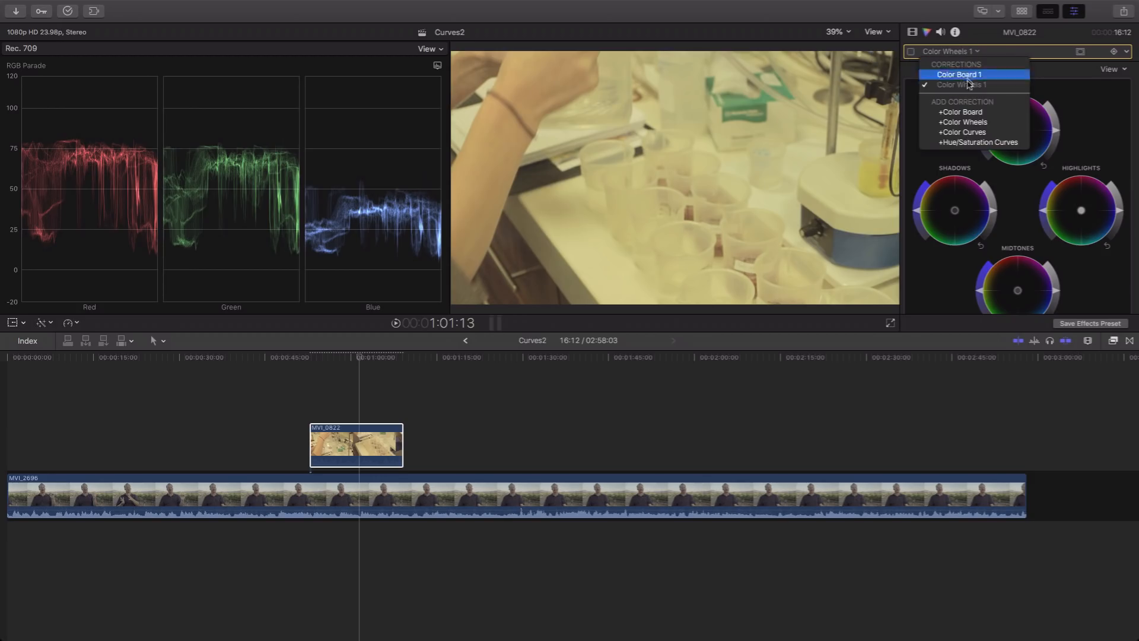
pyautogui.click(980, 113)
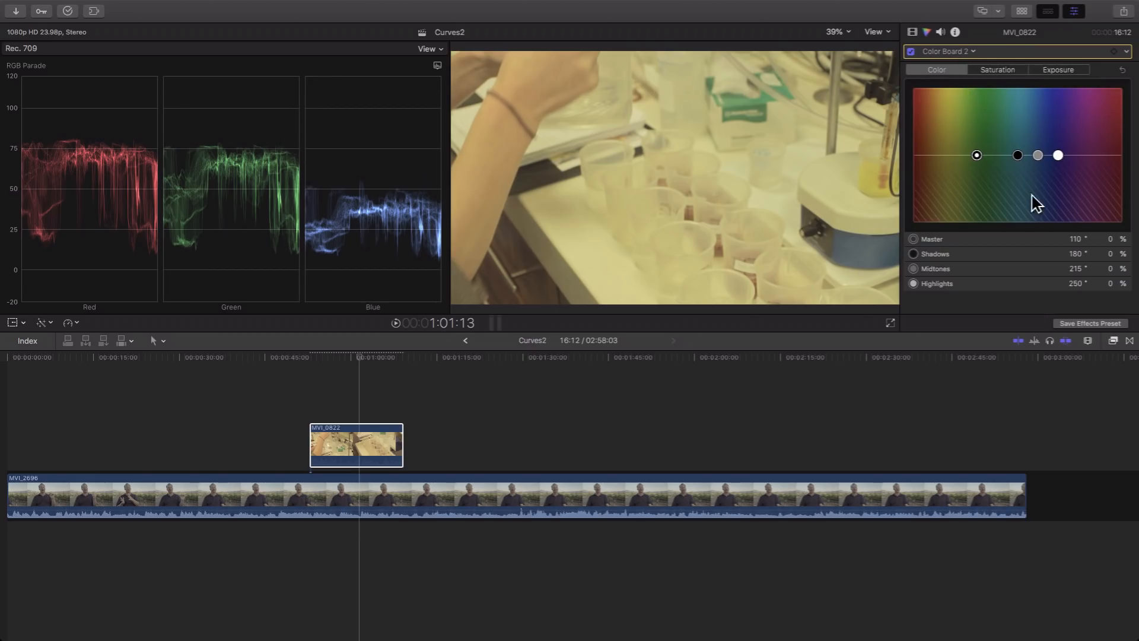
# - Push the Color Board 2 highlights toward blue, to about 228° and 64%
pyautogui.click(1058, 156)
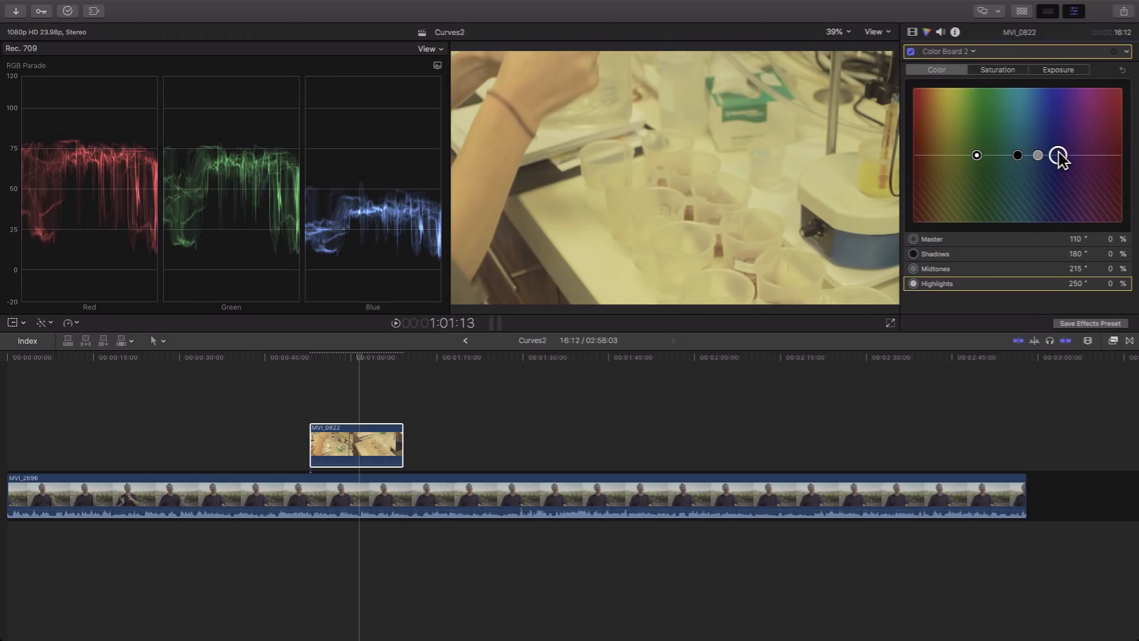
pyautogui.moveTo(1058, 156); pyautogui.dragTo(1046, 112)
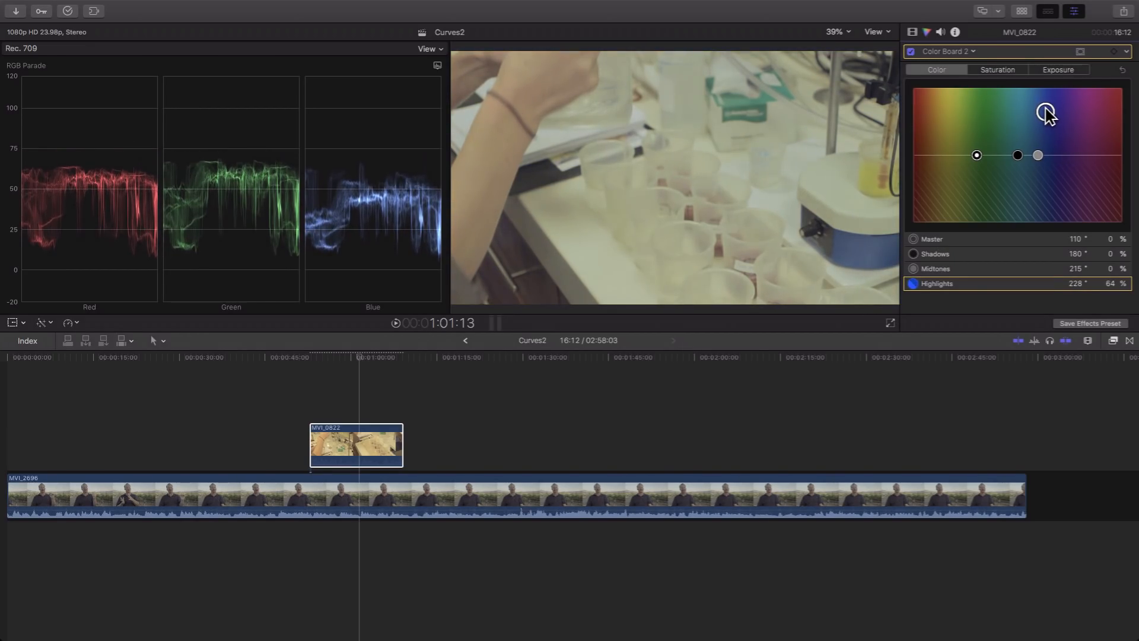
# - Examine the stacked color corrections in the video effects list of MVI_0822
pyautogui.click(912, 33)
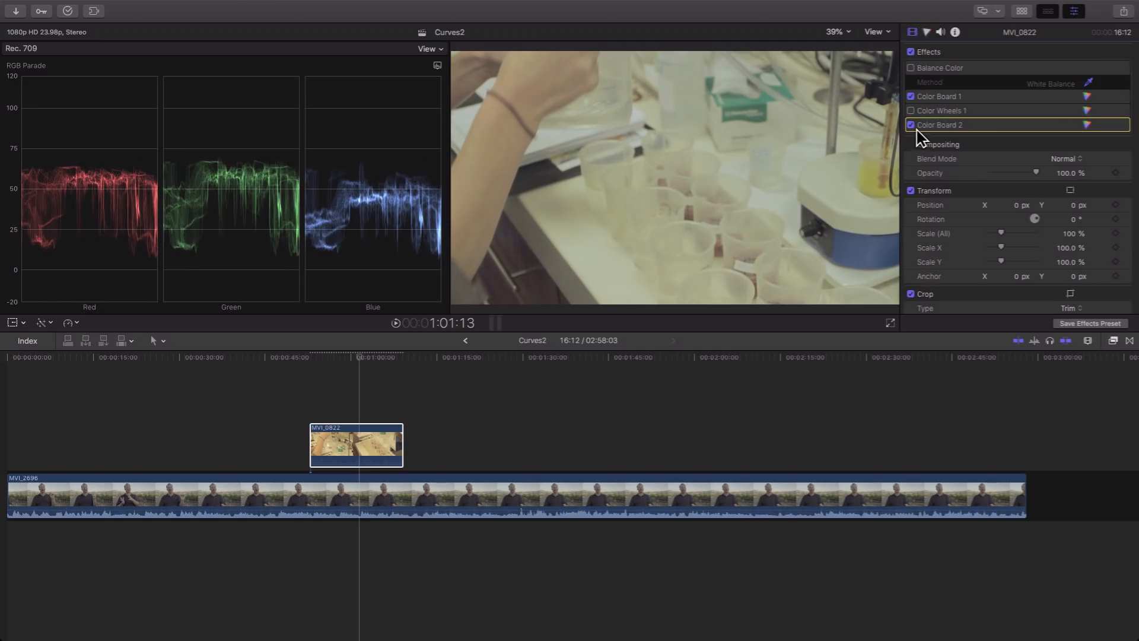
pyautogui.click(929, 98)
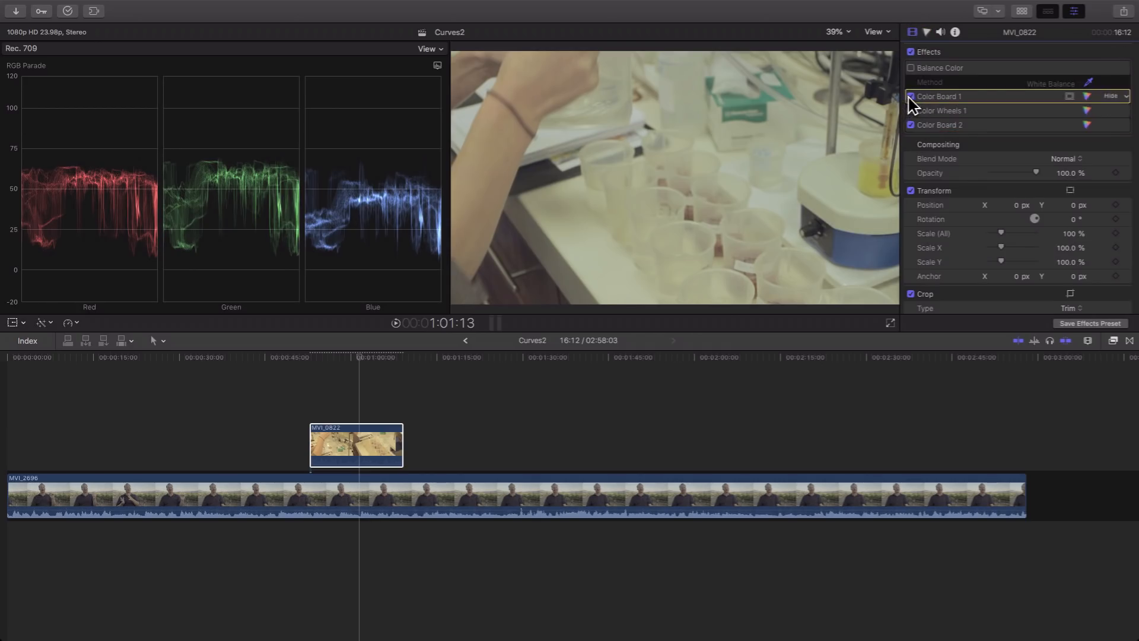
pyautogui.click(910, 111)
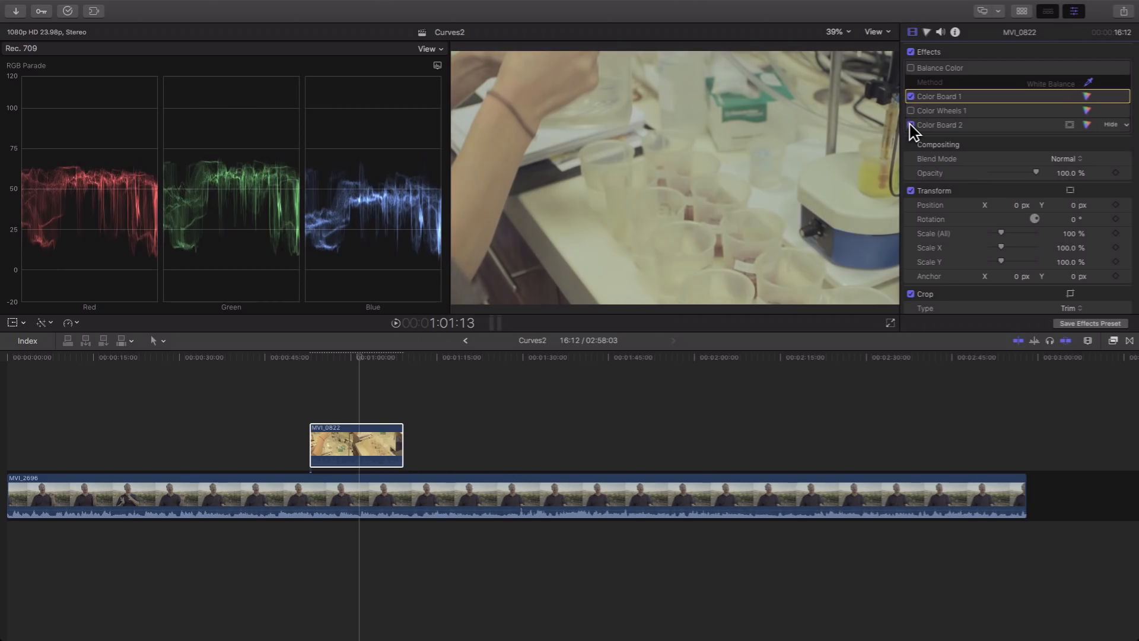
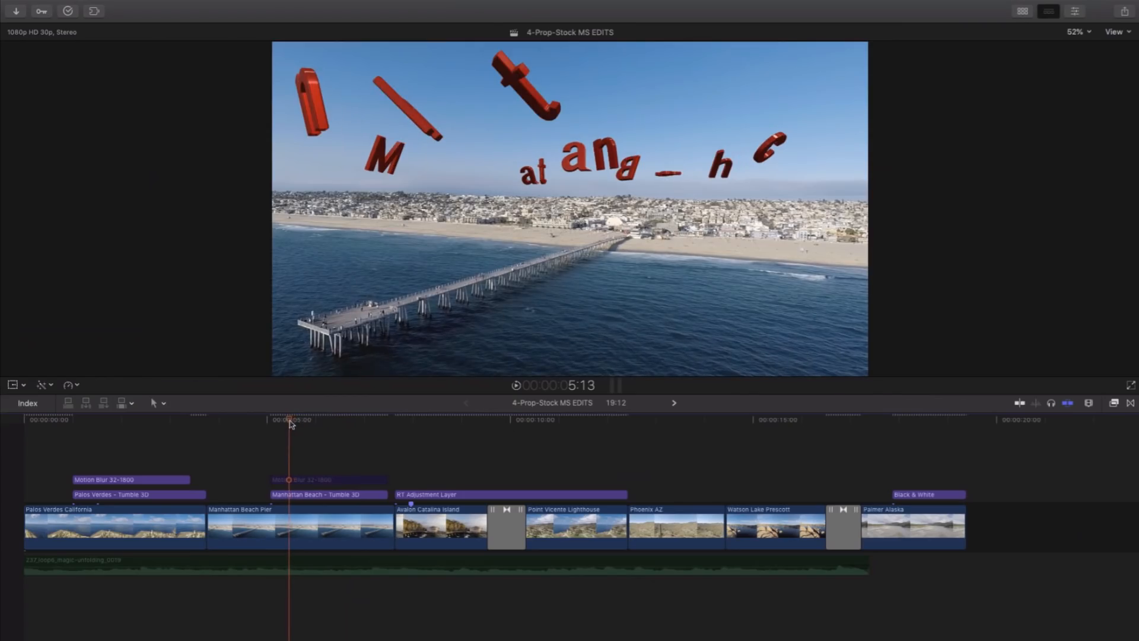
# - Enable the Motion Blur layer above the Manhattan Beach title and move the playhead to 5:10
pyautogui.click(293, 481)
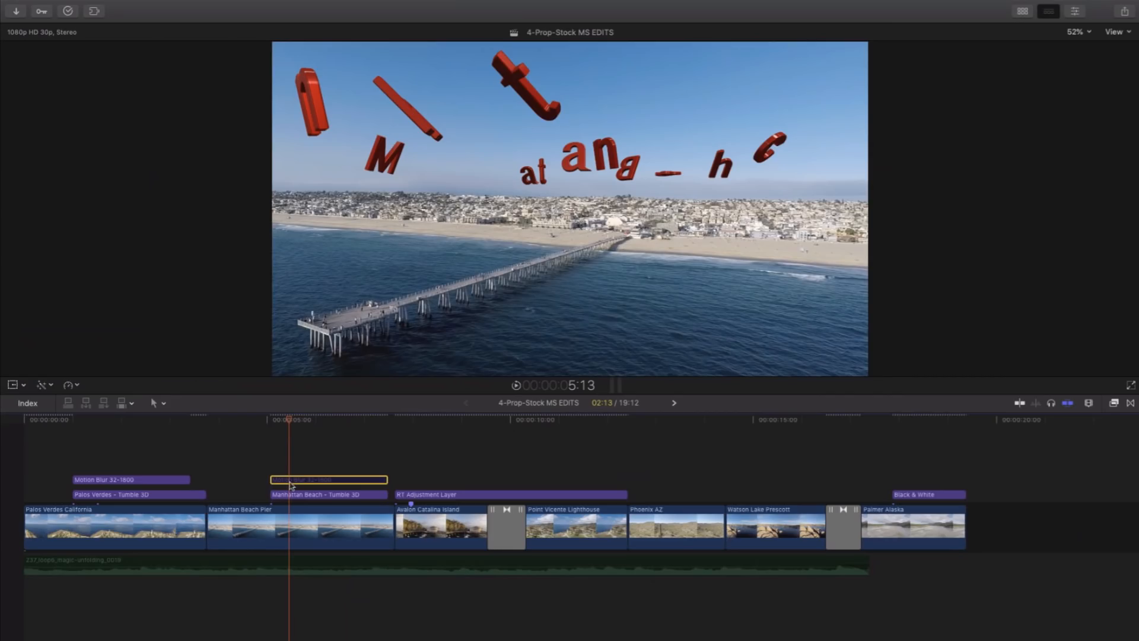
pyautogui.press('v')
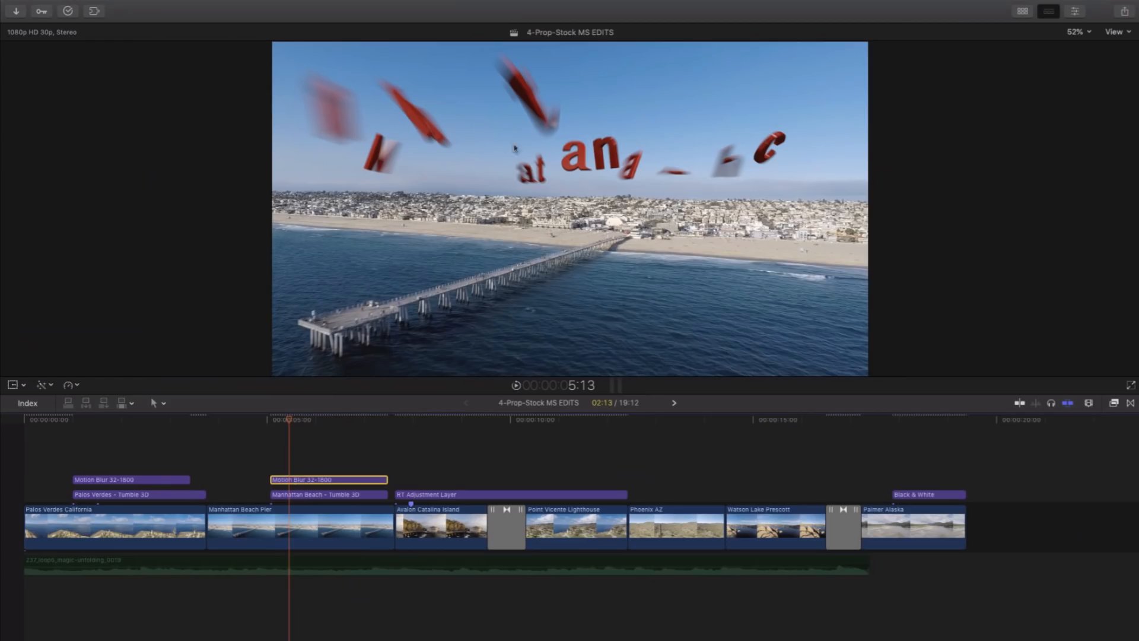
pyautogui.moveTo(291, 420)
pyautogui.mouseDown()
pyautogui.moveTo(274, 425)
pyautogui.moveTo(291, 423)
pyautogui.mouseUp()
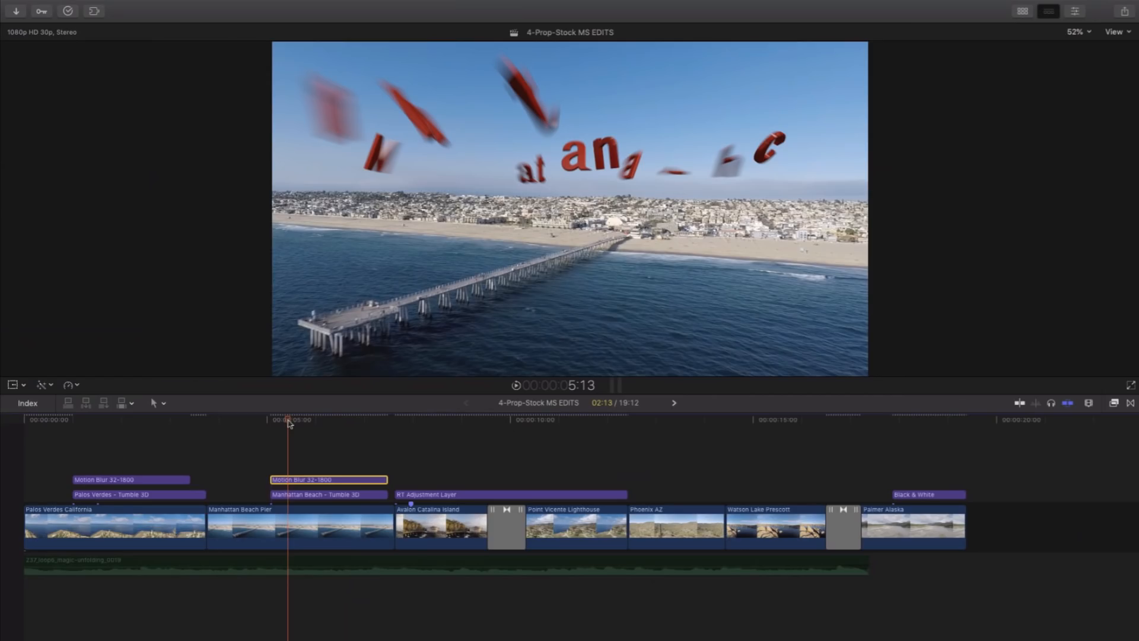
# - Disable the Manhattan Beach Pier clip and display only the Alpha channel in the viewer
pyautogui.click(285, 536)
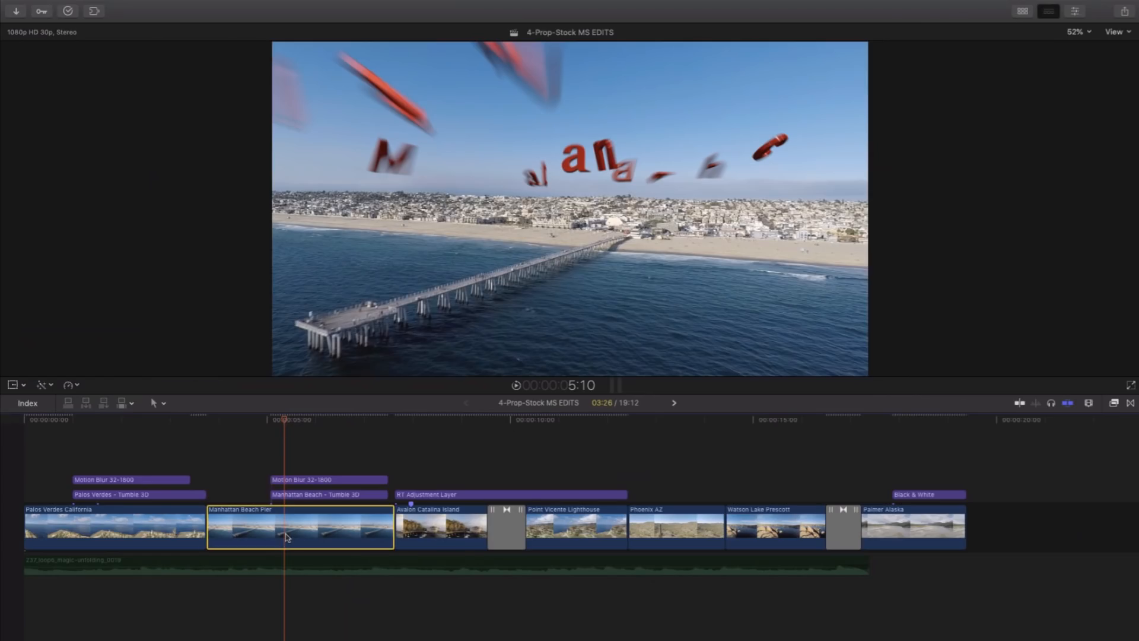
pyautogui.press('v')
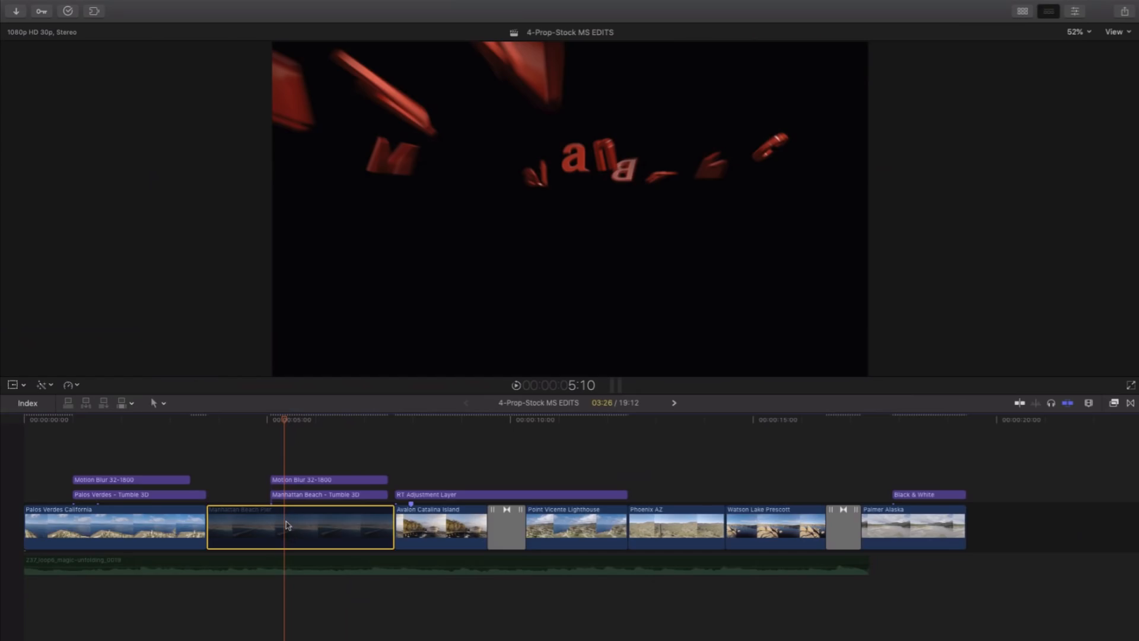
pyautogui.click(1117, 32)
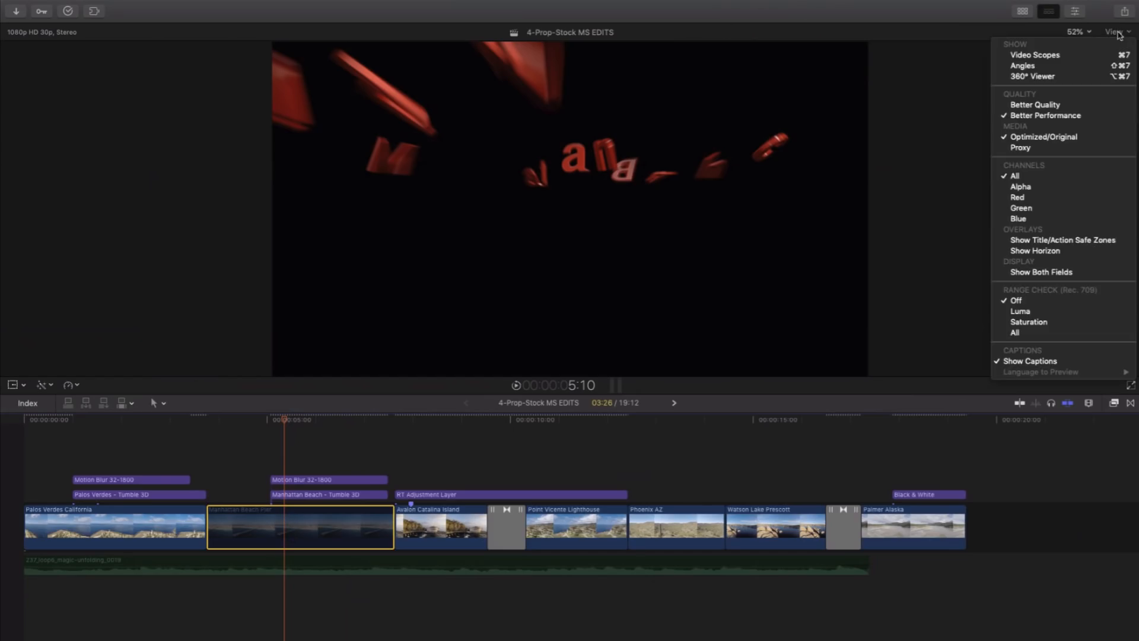
pyautogui.click(1073, 188)
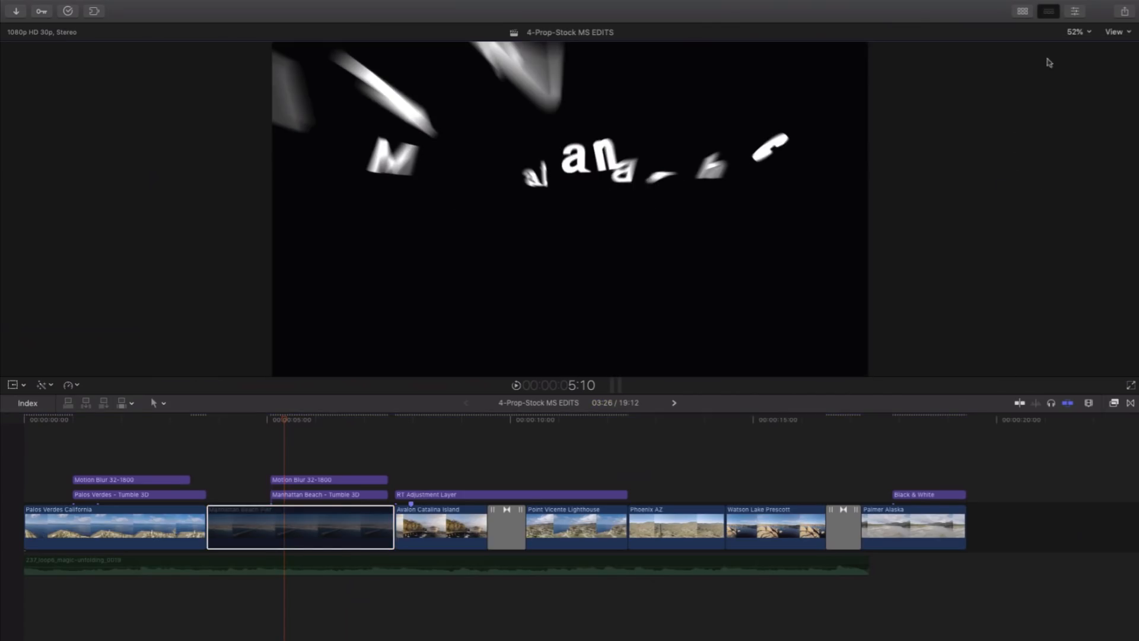
# - Show all channels in the viewer again and re-enable the Manhattan Beach Pier clip
pyautogui.click(1083, 33)
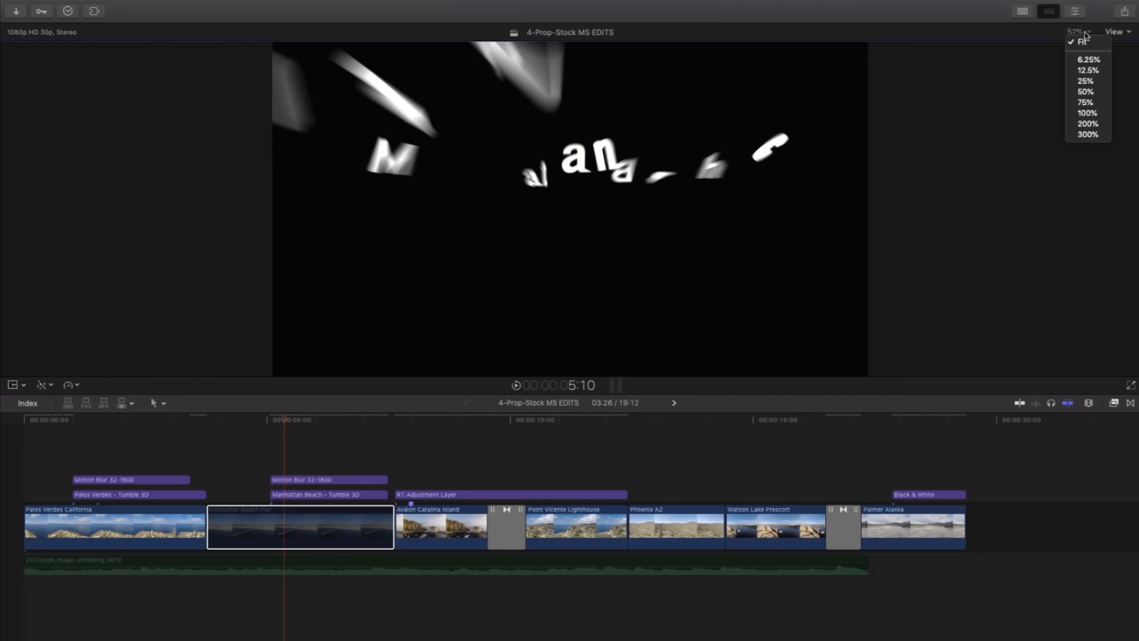
pyautogui.click(1085, 35)
pyautogui.click(1115, 31)
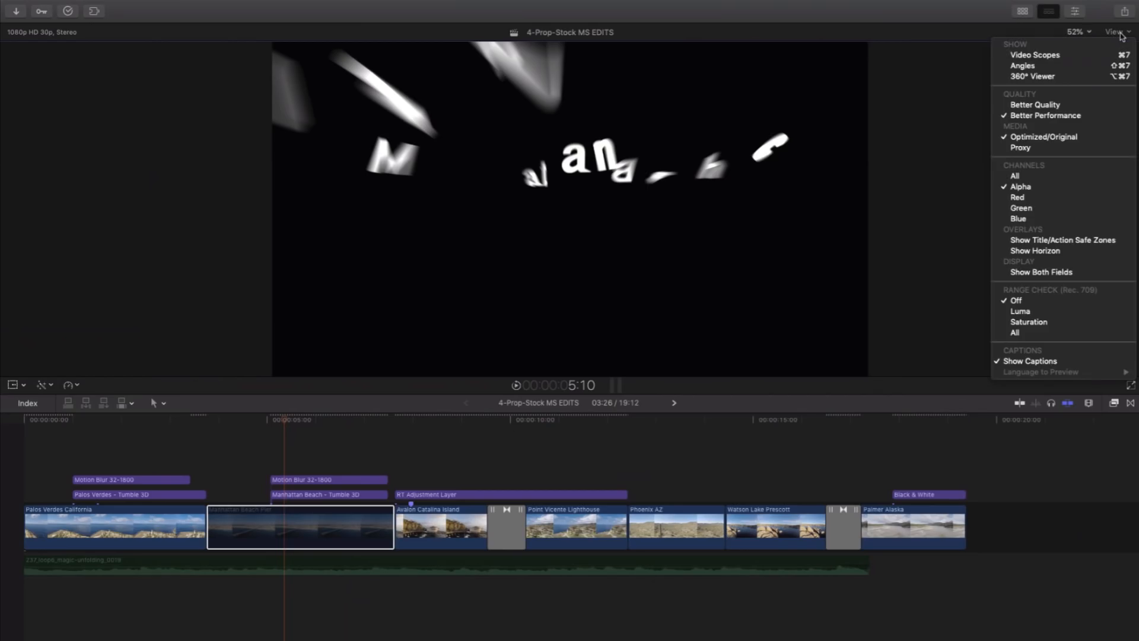
pyautogui.click(1070, 175)
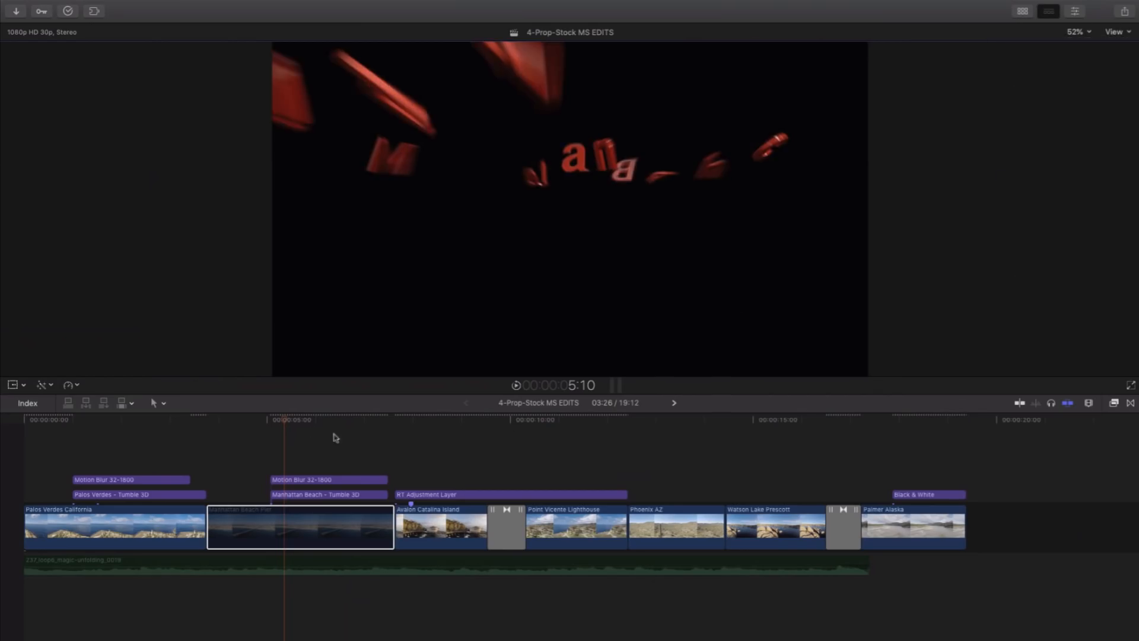
pyautogui.click(286, 528)
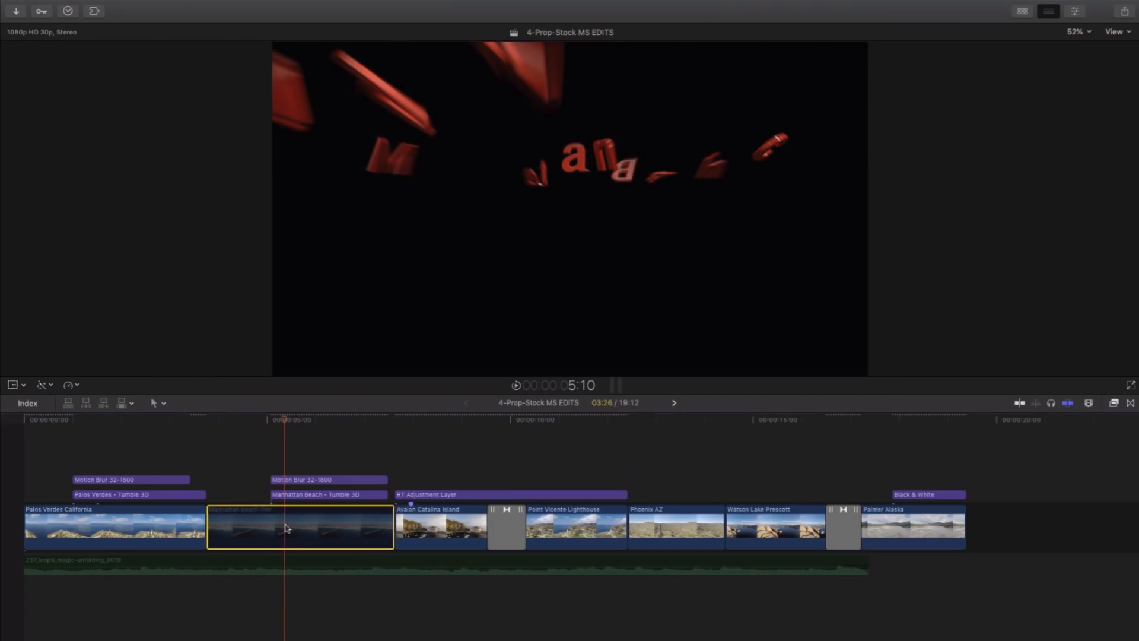
pyautogui.press('v')
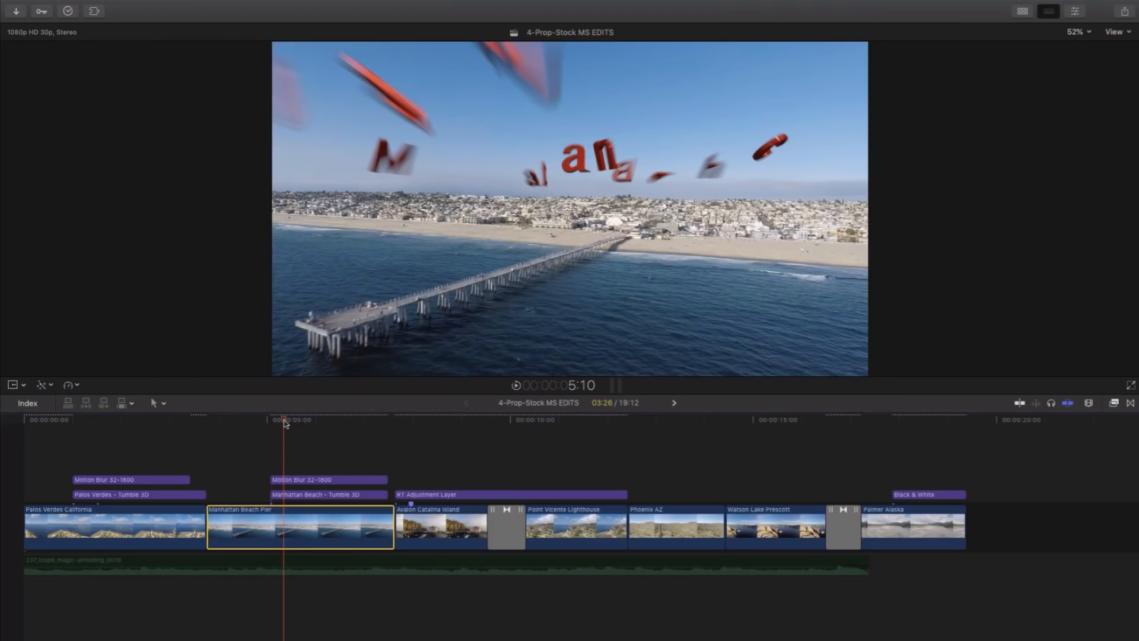
# - Switch to Motion, hide the other applications and create a blank Final Cut Title project at 4K - Ultra HD, 59.94 fps
pyautogui.press('super+Tab')
pyautogui.press('super+Tab')
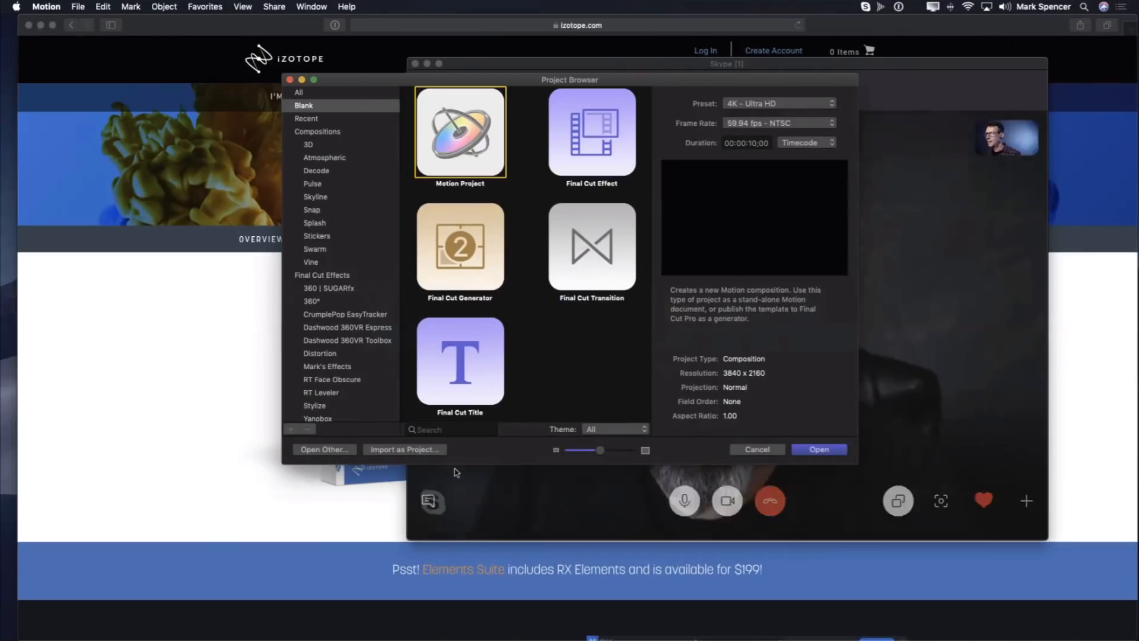
pyautogui.click(603, 394)
pyautogui.press('alt+super+h')
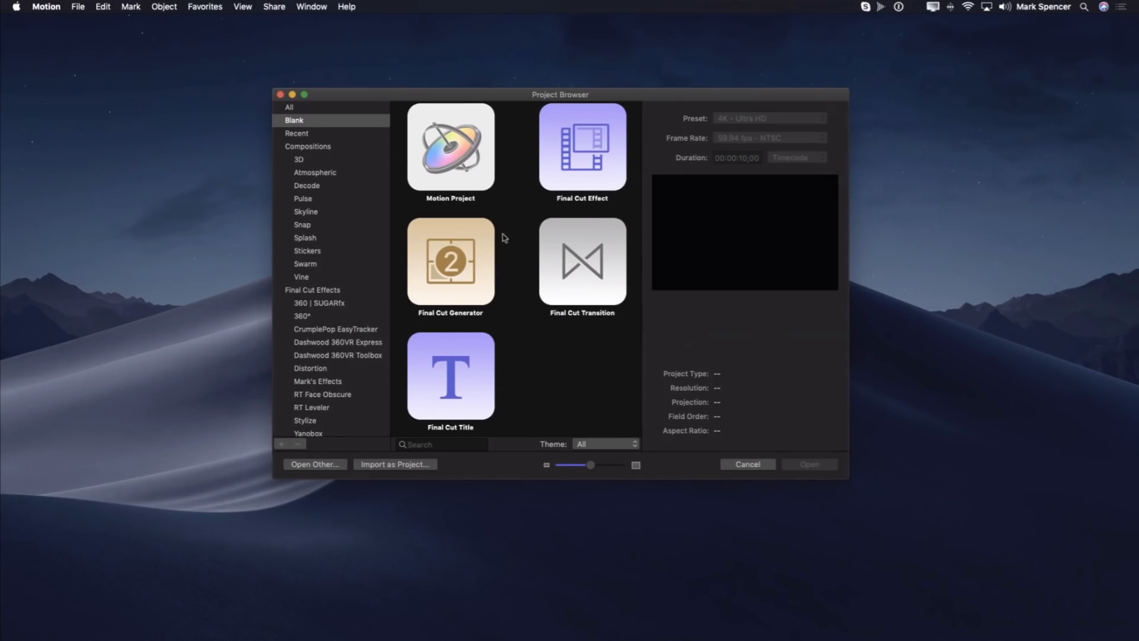
pyautogui.click(464, 393)
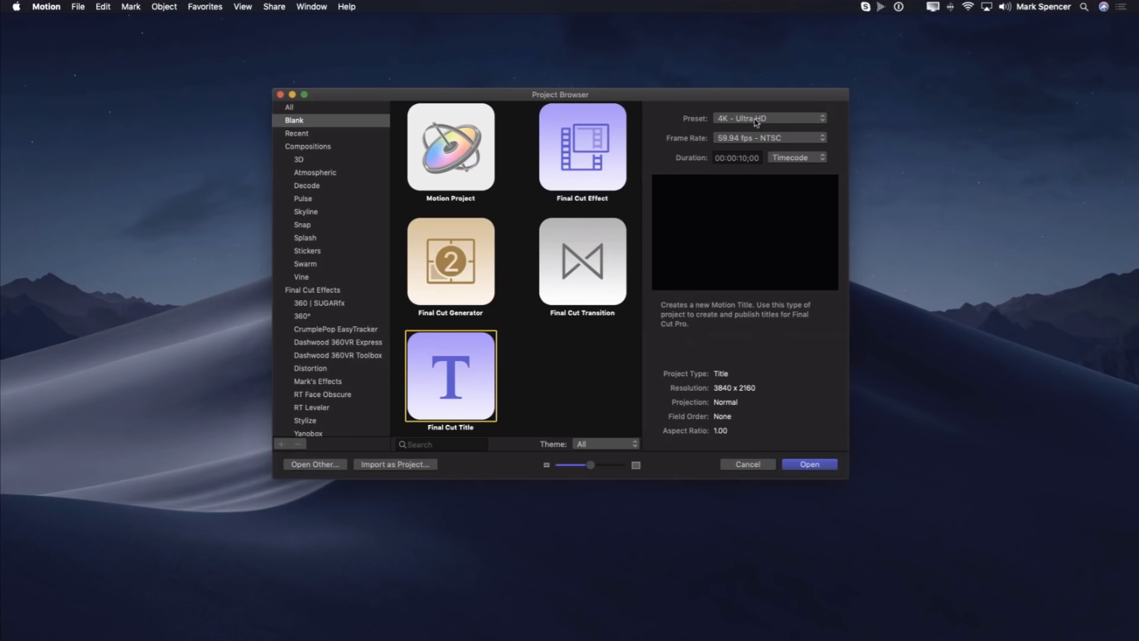
pyautogui.click(802, 466)
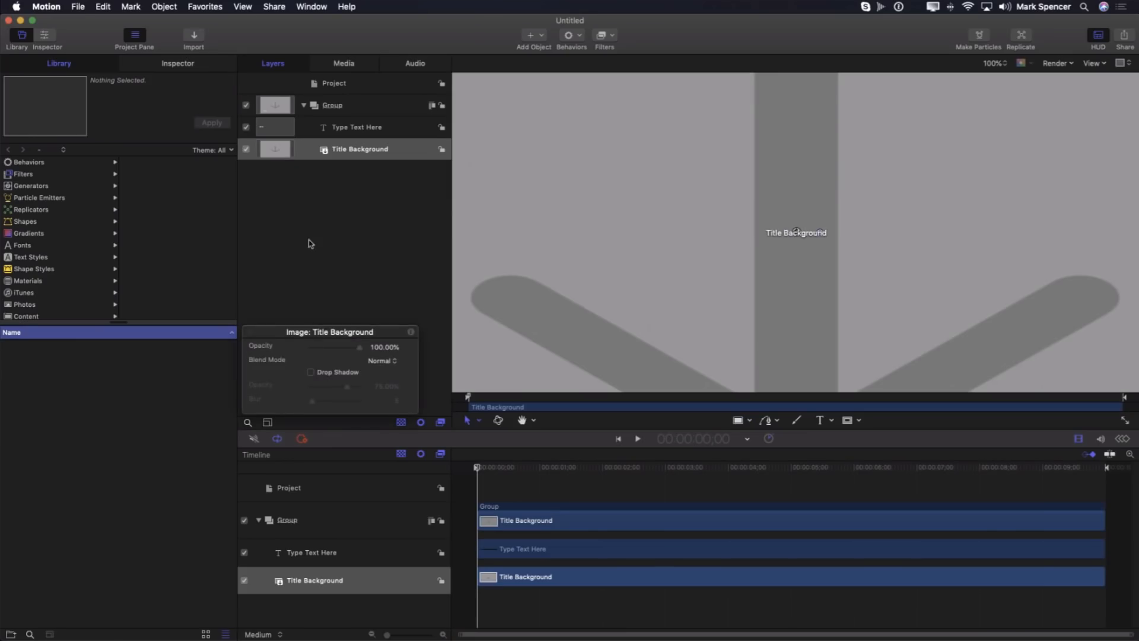
# - Make the project window full screen, fit the canvas to the window and delete the Type Text Here layer
pyautogui.click(312, 244)
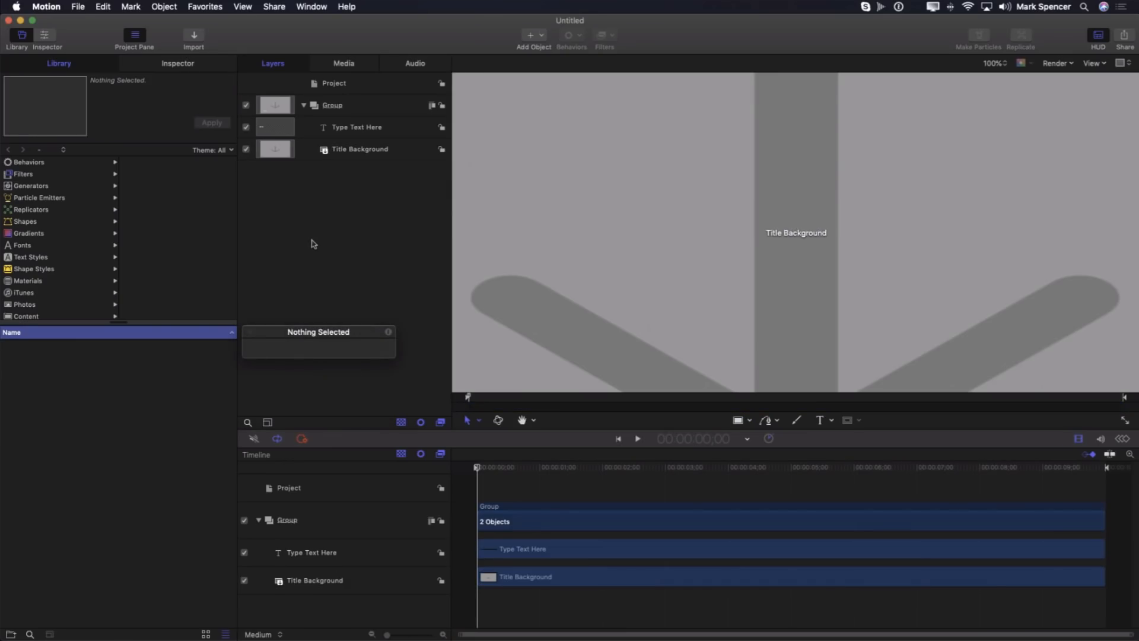
pyautogui.press('ctrl+super+f')
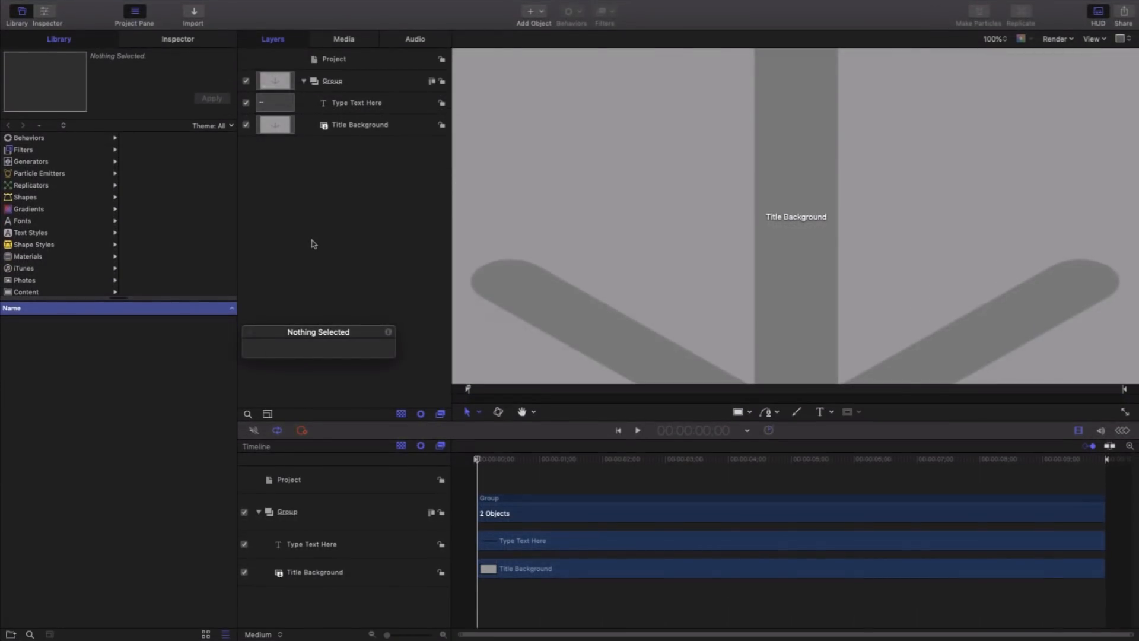
pyautogui.hotkey('shift', 'z')
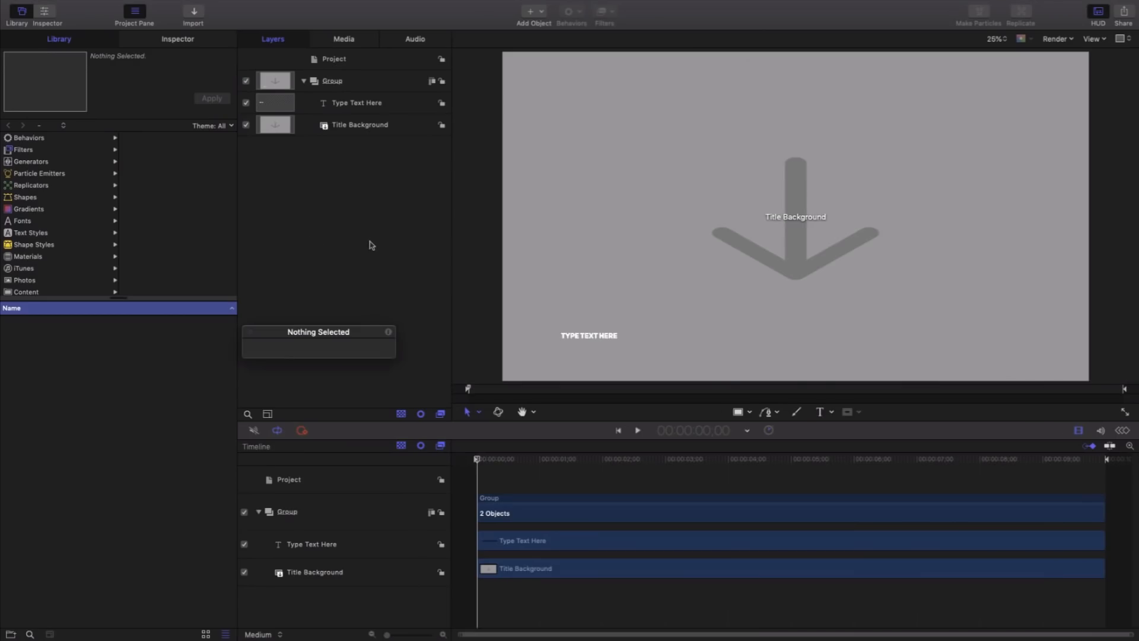
pyautogui.click(389, 105)
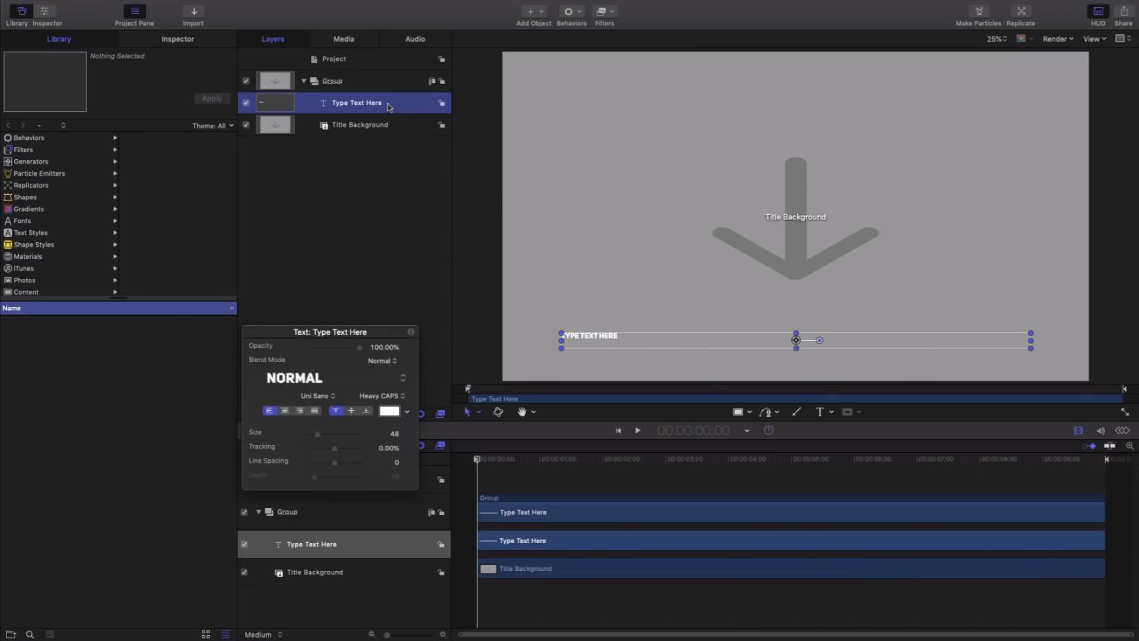
pyautogui.press('Delete')
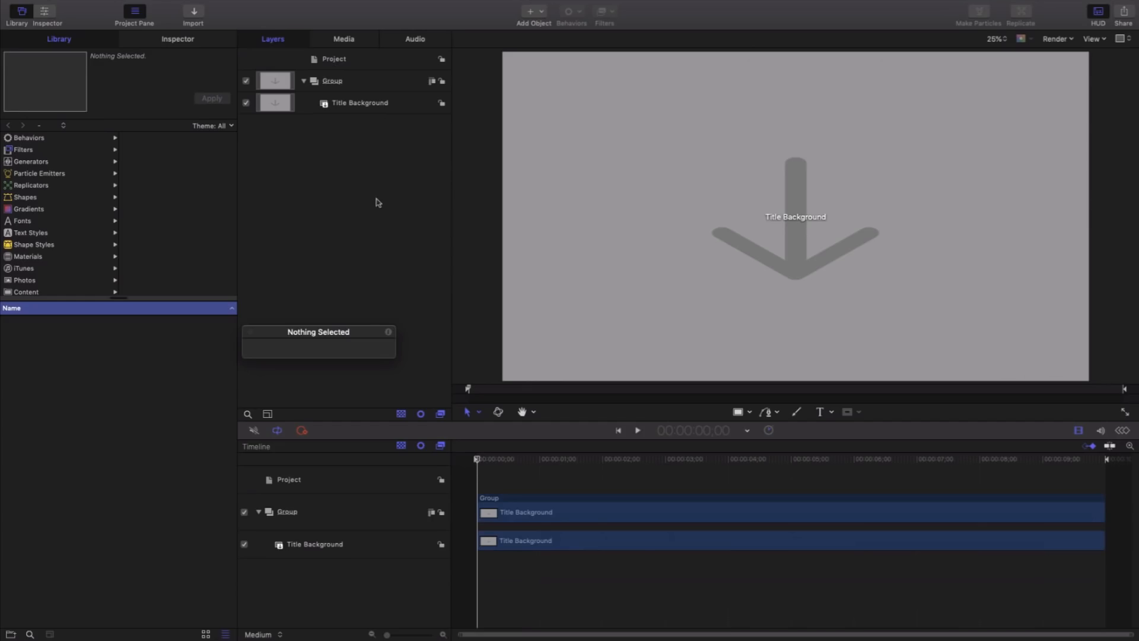
pyautogui.moveTo(338, 331); pyautogui.dragTo(376, 333)
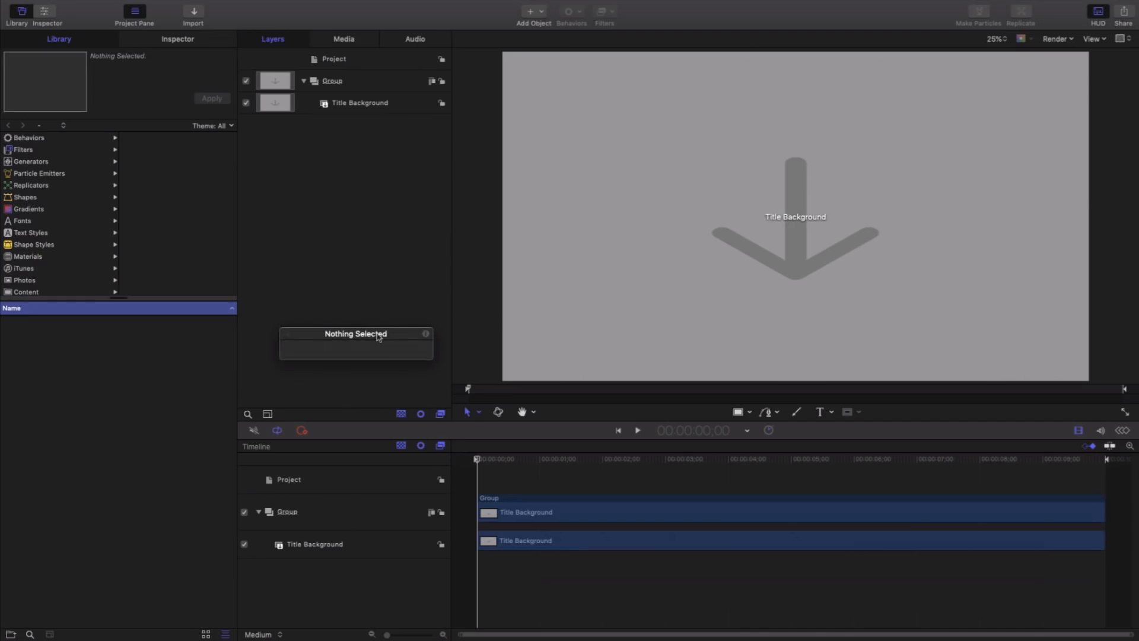
# - In the project's properties, set the Motion Blur samples to 32 and the shutter angle to 720°
pyautogui.click(364, 63)
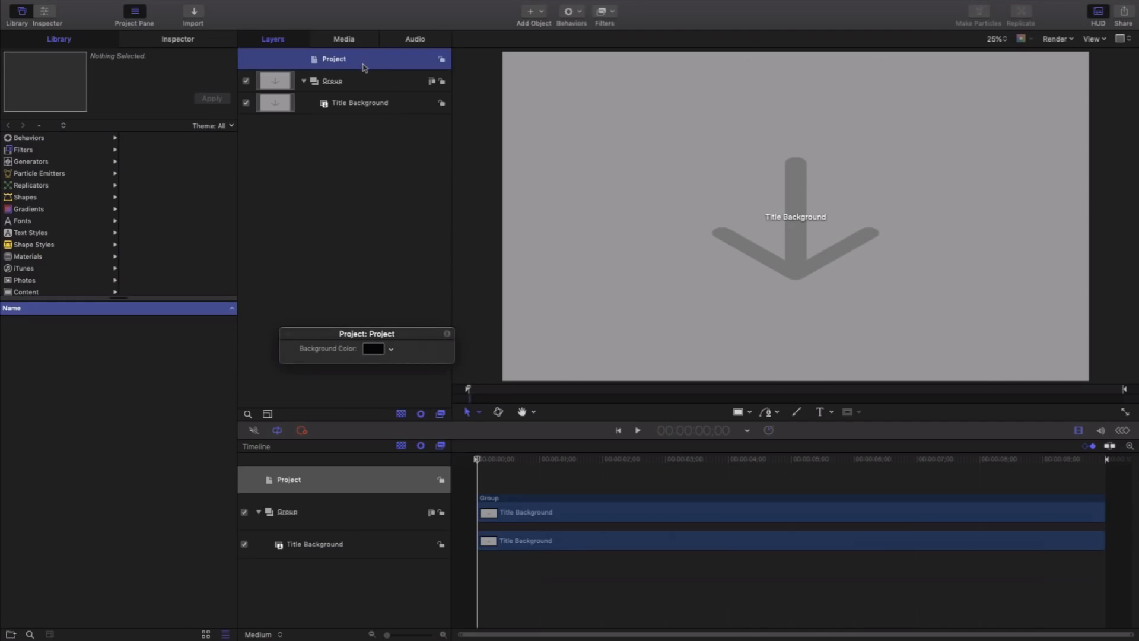
pyautogui.click(178, 39)
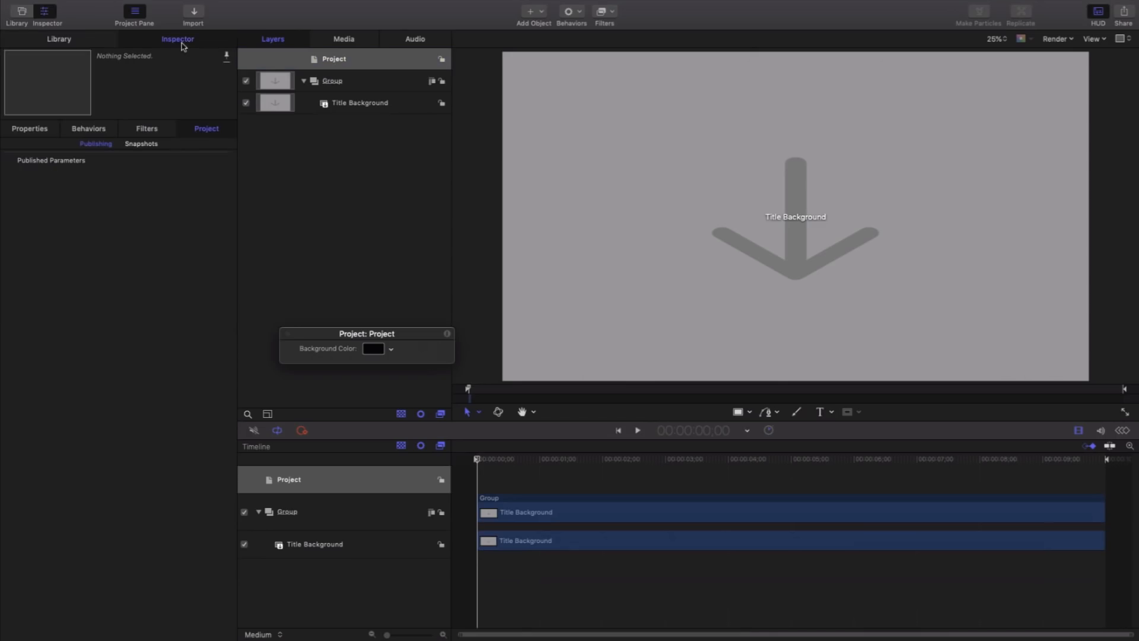
pyautogui.click(35, 129)
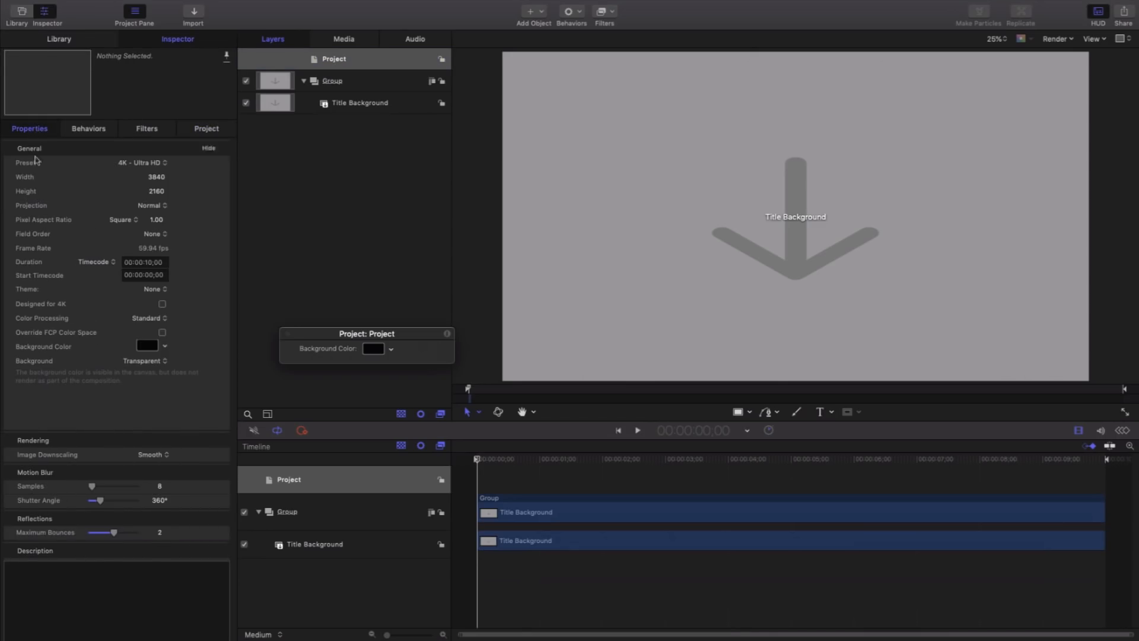
pyautogui.scroll(-1, 65, 466)
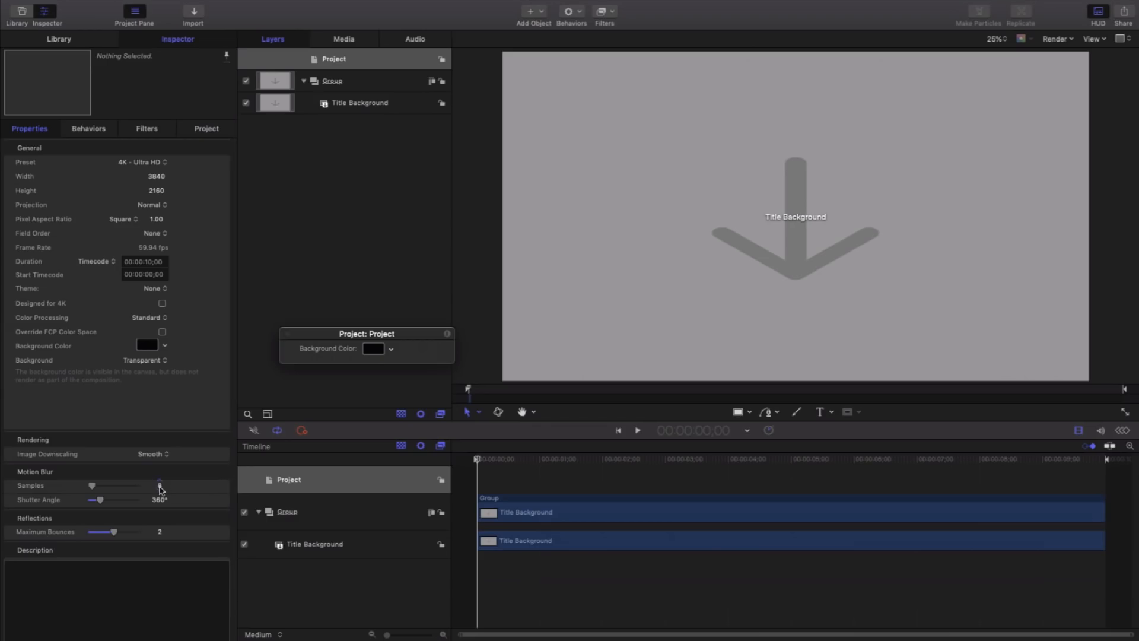
pyautogui.click(159, 487)
pyautogui.write('32')
pyautogui.press('Return')
pyautogui.click(159, 500)
pyautogui.write('720')
pyautogui.press('Return')
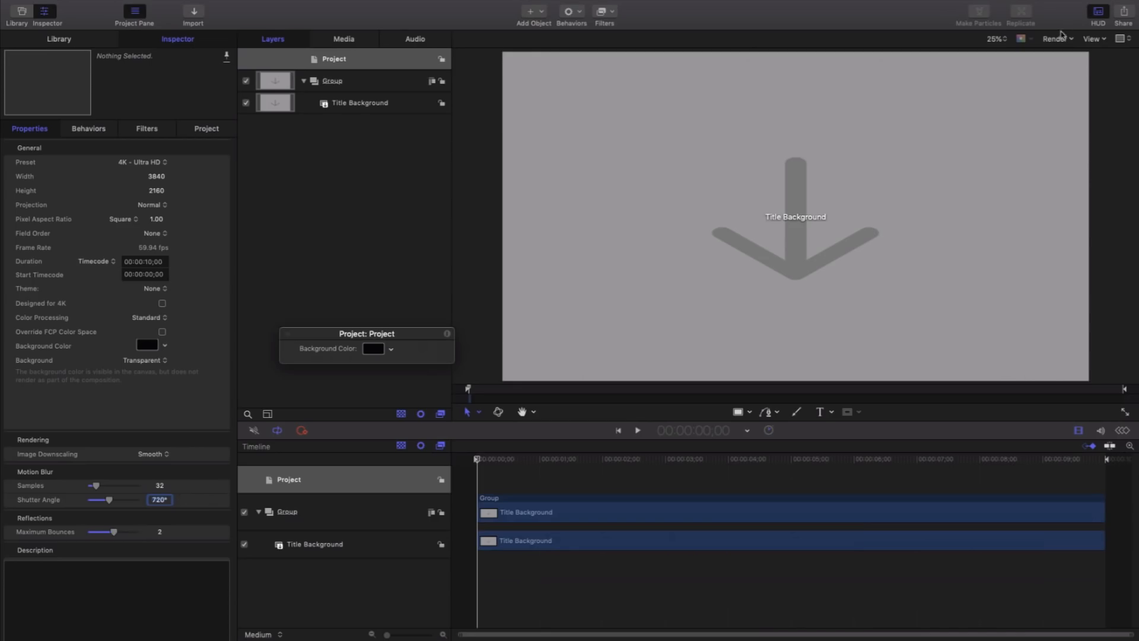
# - Turn on Motion Blur in the canvas render options and recheck the setting
pyautogui.click(1064, 40)
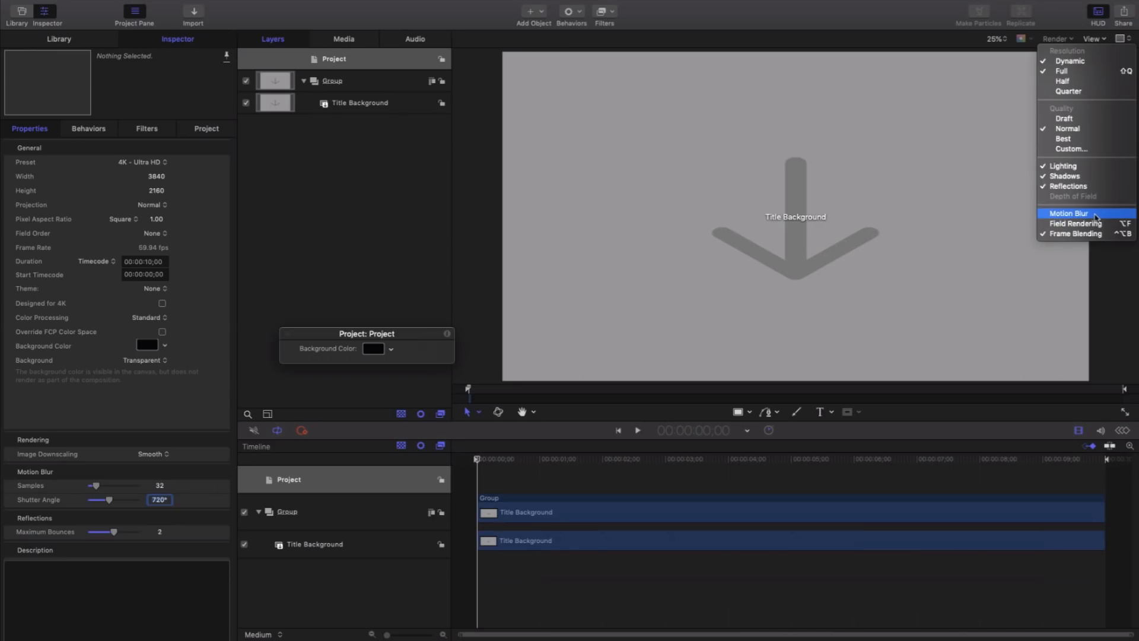
pyautogui.click(1098, 217)
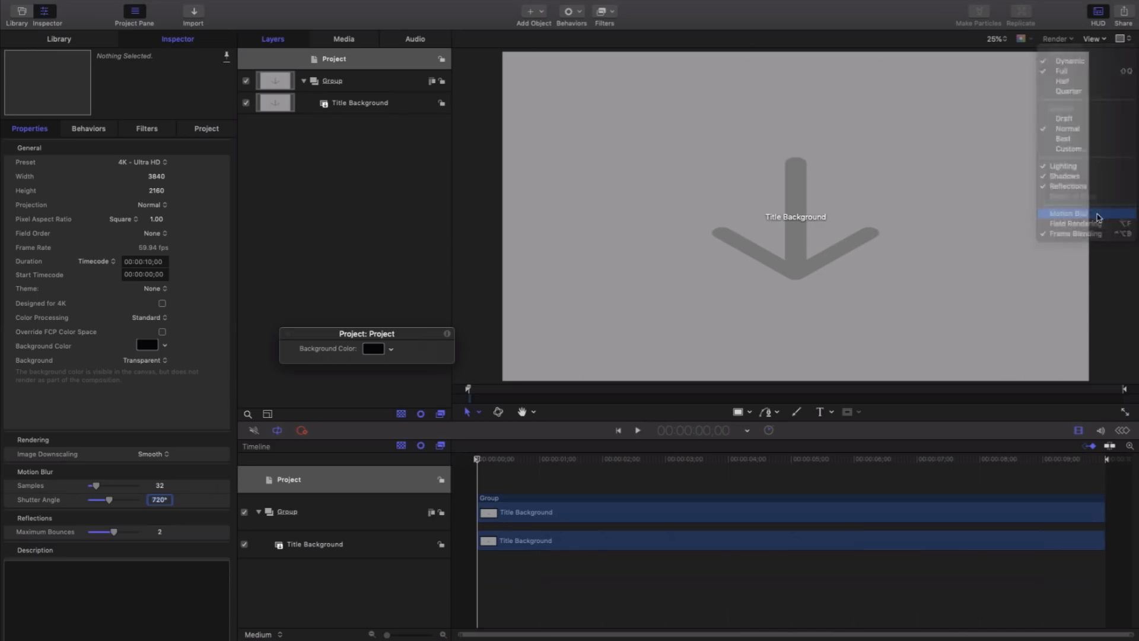
pyautogui.click(1071, 40)
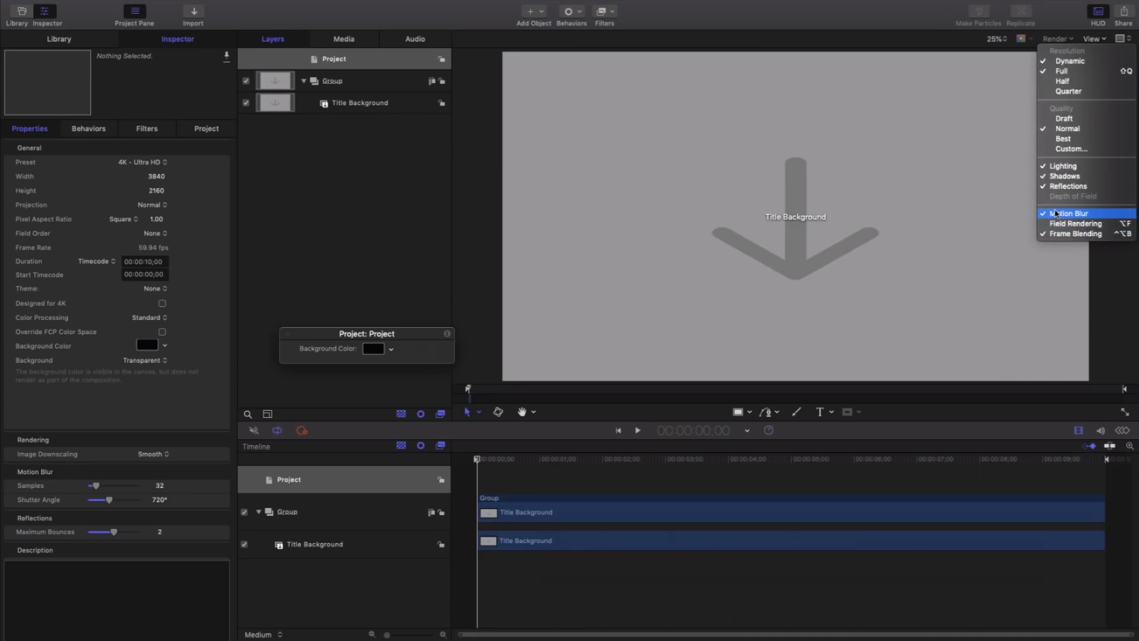
pyautogui.click(1076, 213)
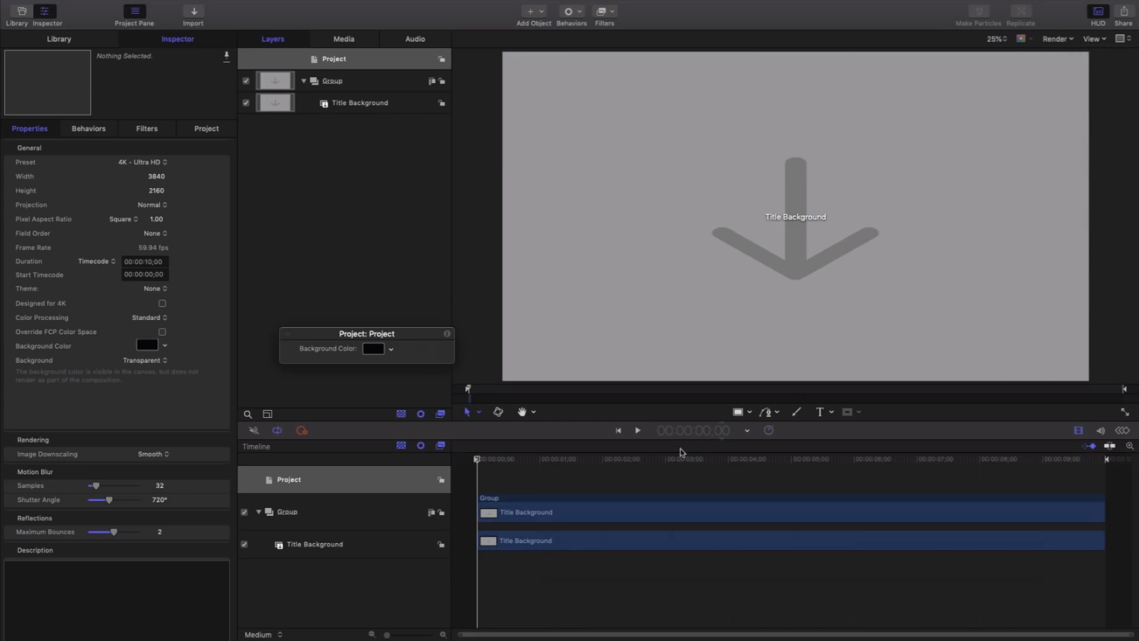
# - Add a project marker at 9;58, near the end of the timeline
pyautogui.moveTo(497, 462); pyautogui.dragTo(935, 462)
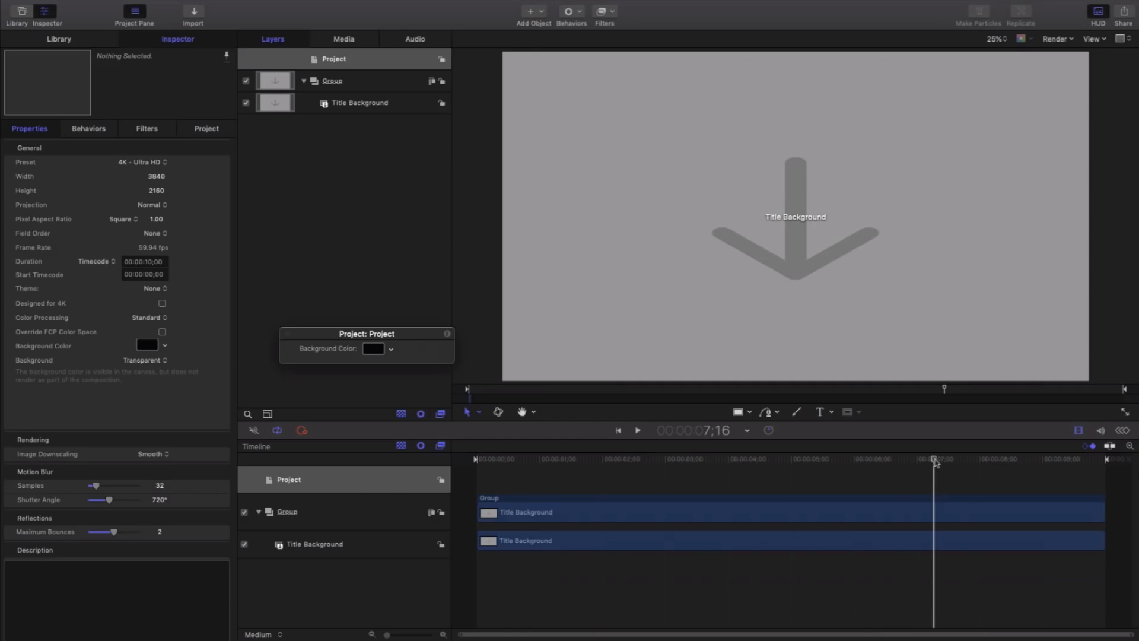
pyautogui.moveTo(934, 462); pyautogui.dragTo(1121, 459)
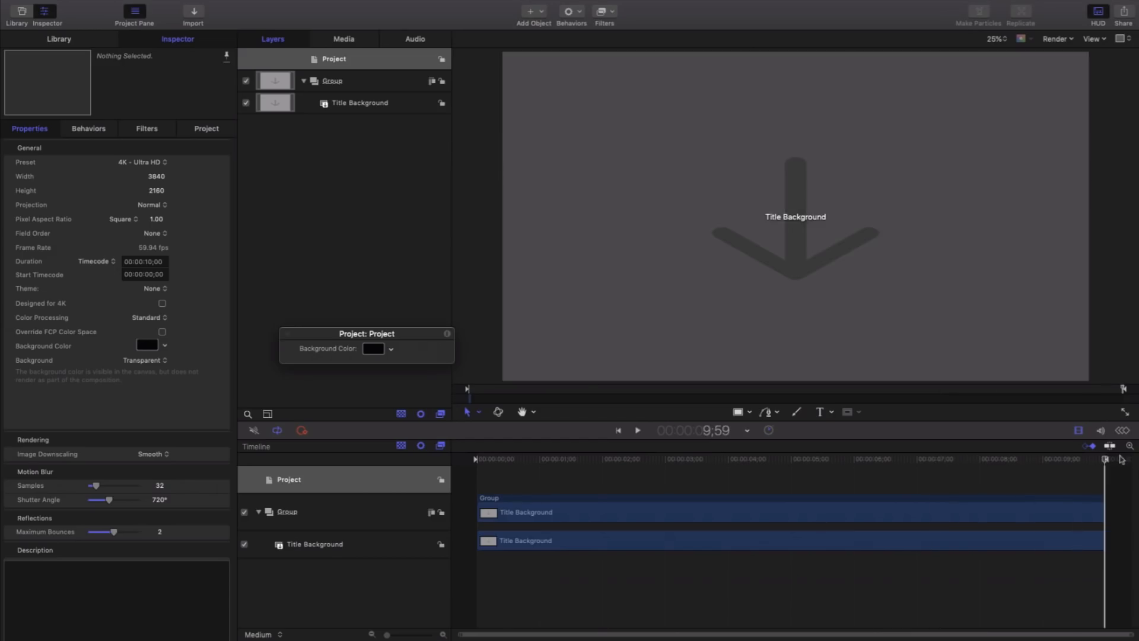
pyautogui.press('Left')
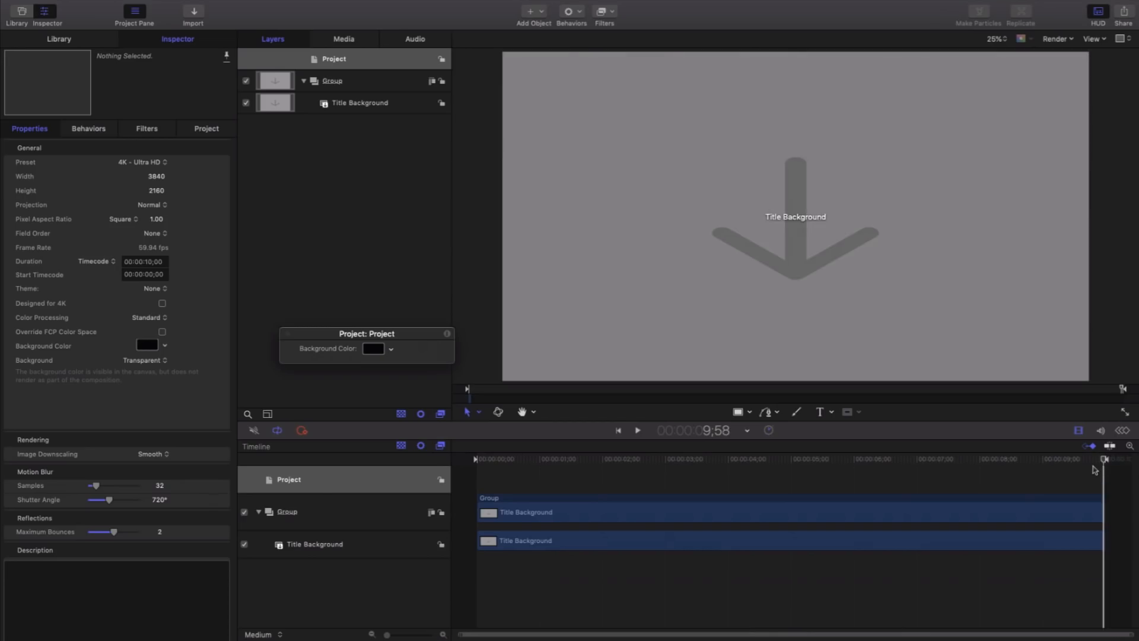
pyautogui.click(1085, 461)
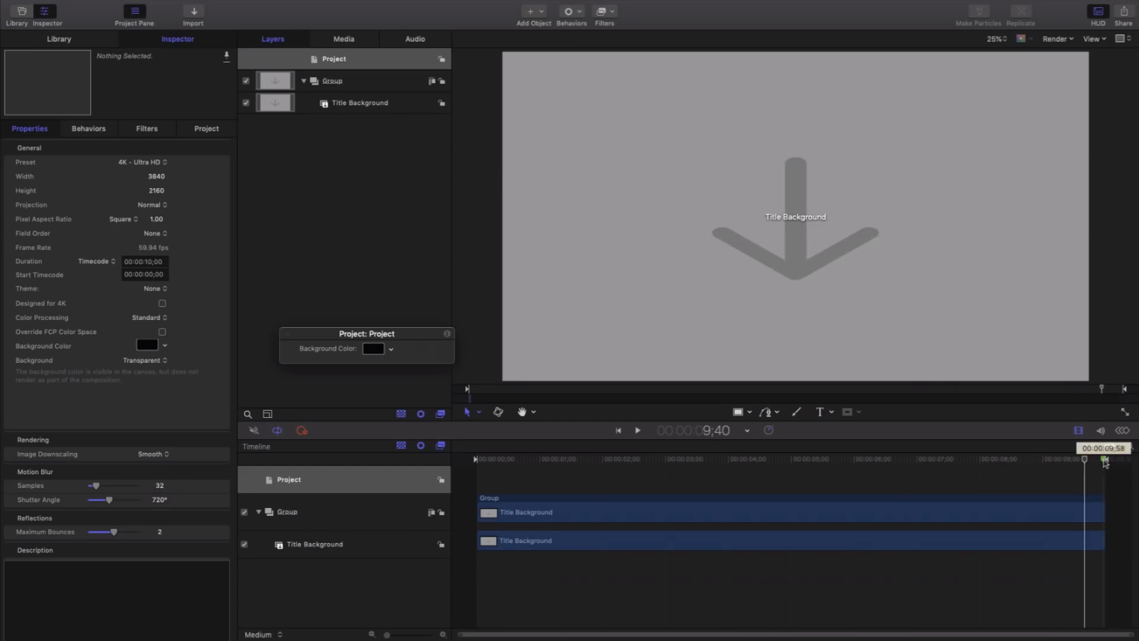
# - Add a second project marker at 9;51 and set its type to Project Loop End
pyautogui.moveTo(1096, 461); pyautogui.dragTo(1098, 464)
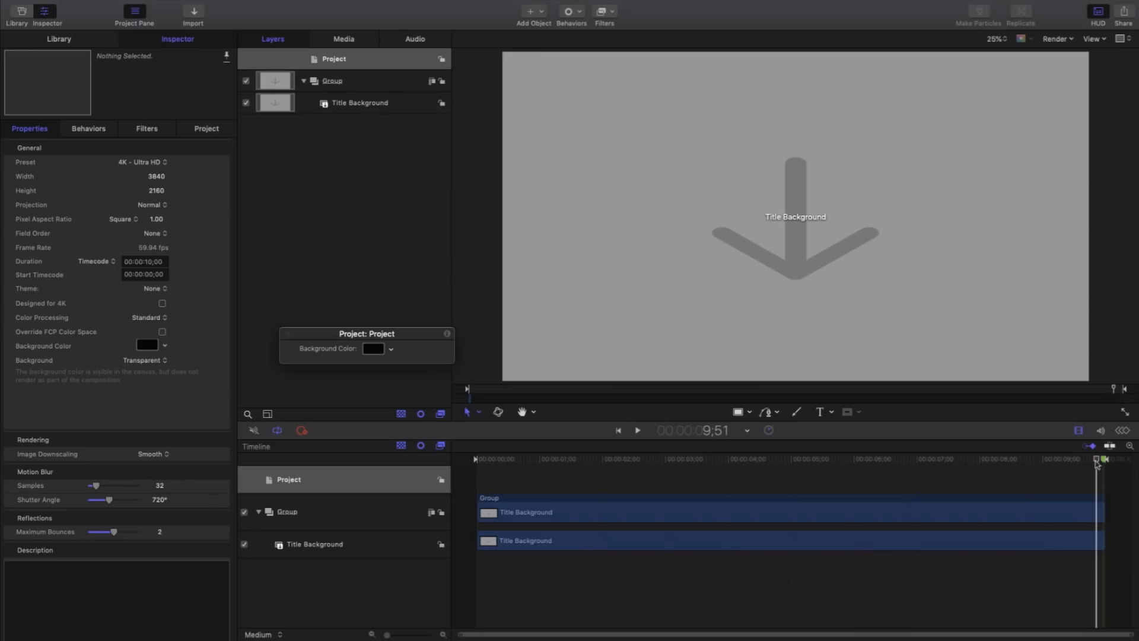
pyautogui.click(1083, 461)
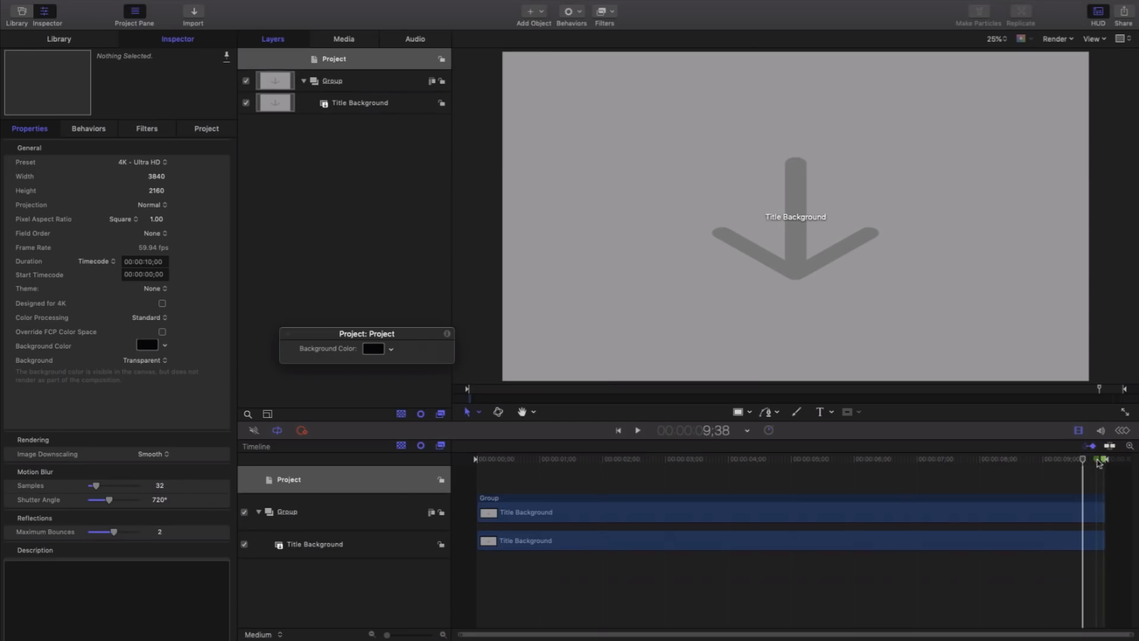
pyautogui.doubleClick(1097, 459)
pyautogui.moveTo(502, 118); pyautogui.dragTo(617, 126)
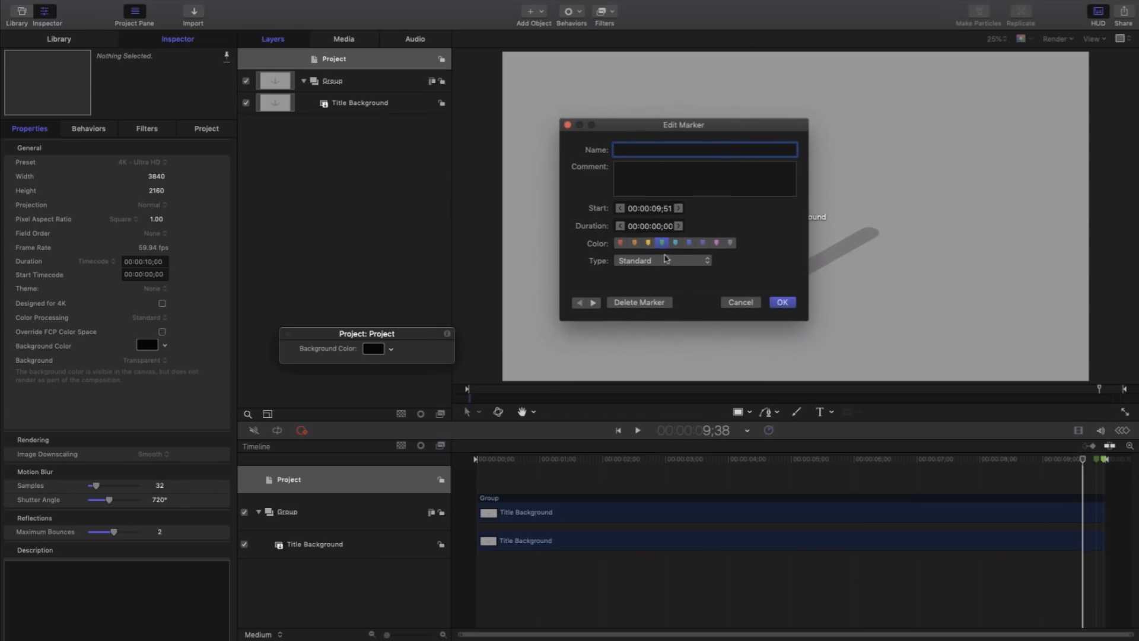
pyautogui.click(662, 264)
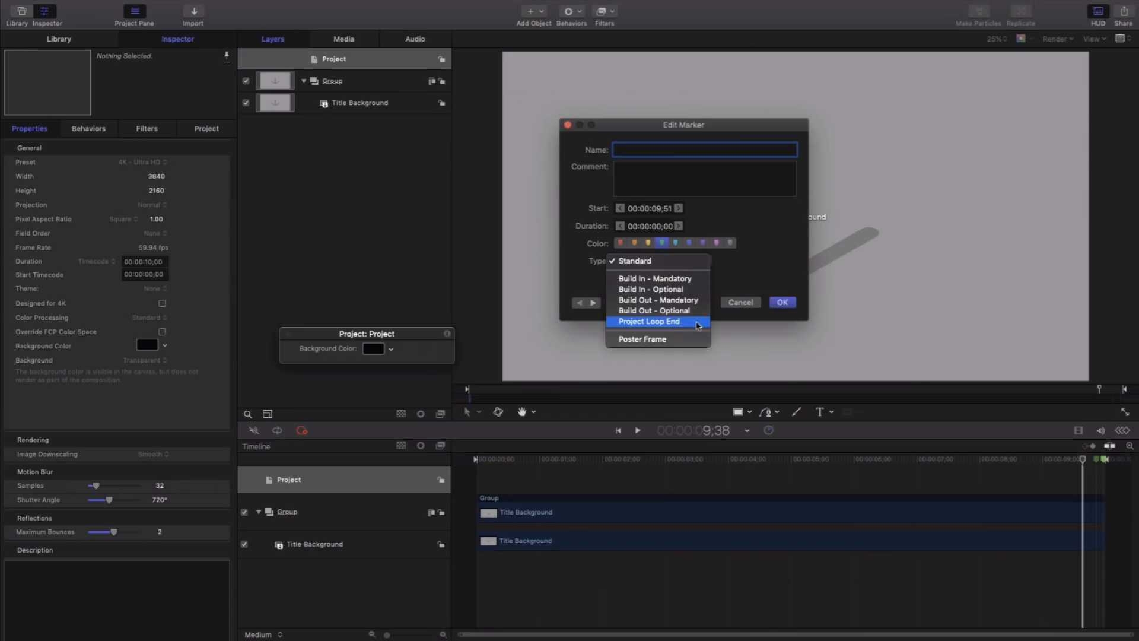
pyautogui.click(698, 324)
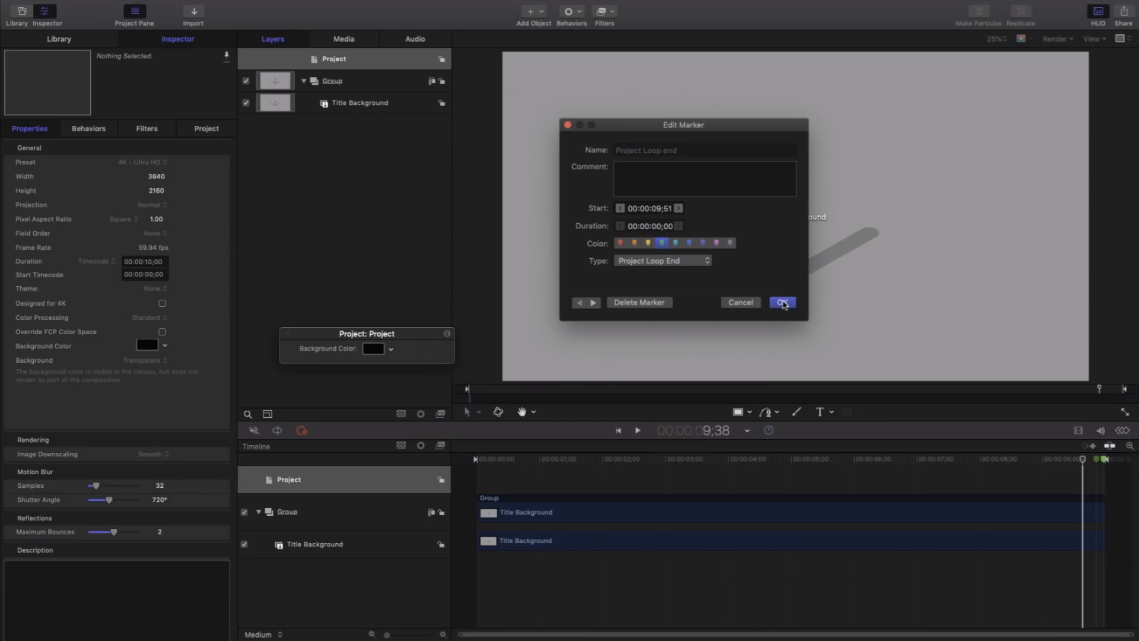
pyautogui.click(783, 304)
# - Check the Category and Theme options for publishing the title template, and leave without publishing it
pyautogui.click(394, 265)
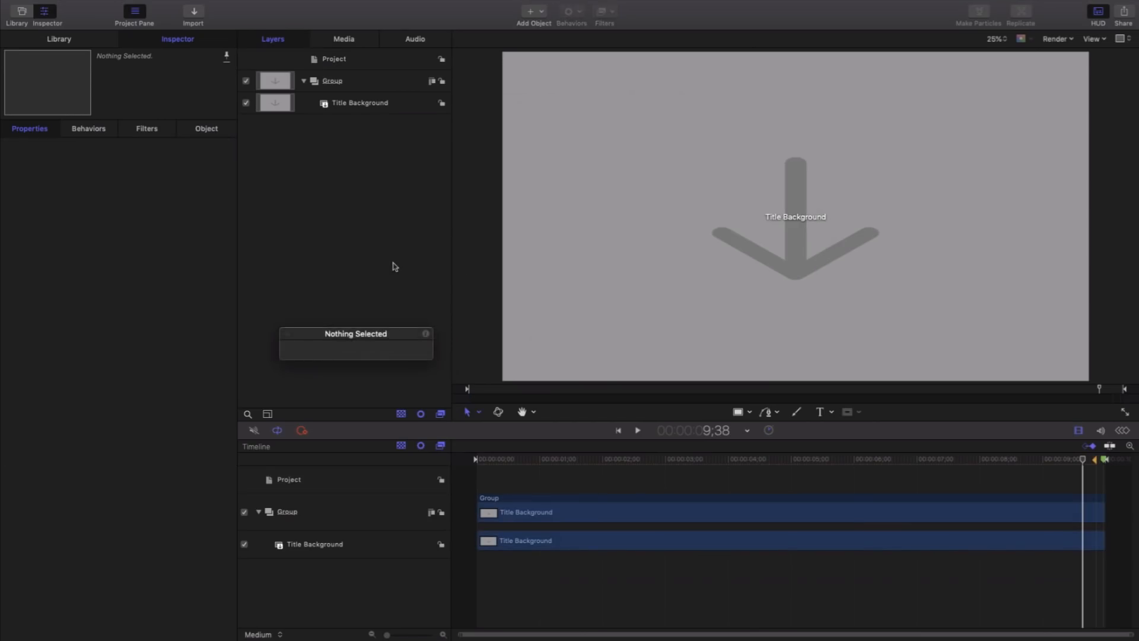
pyautogui.press('super+s')
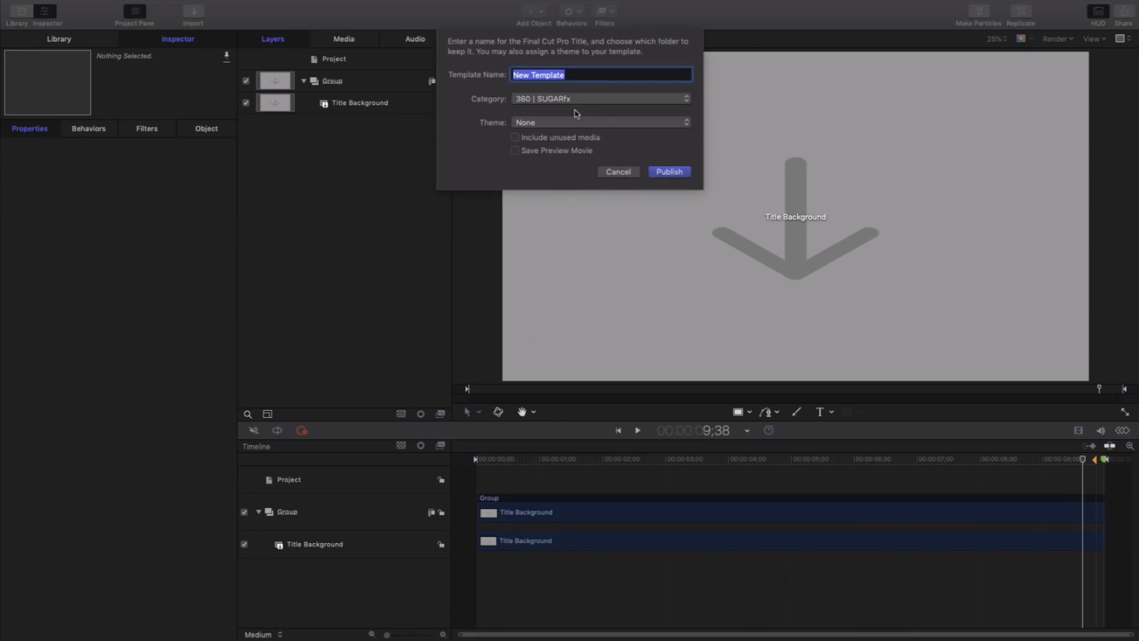
pyautogui.click(568, 99)
pyautogui.click(568, 124)
pyautogui.click(628, 172)
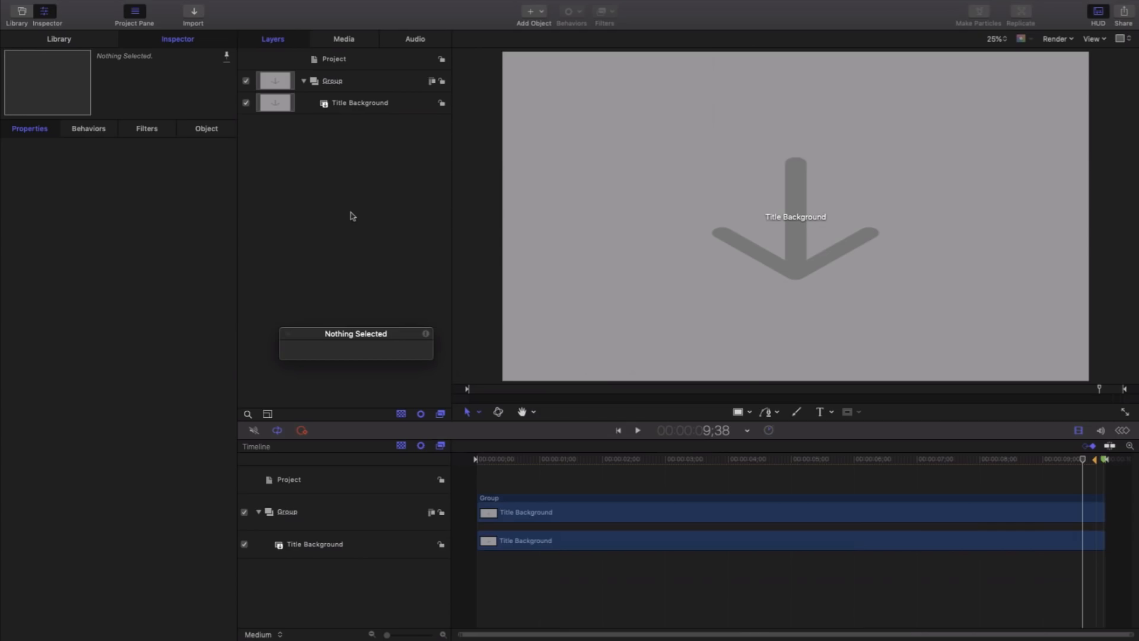
# - Switch to Final Cut Pro and show the Custom motion blur titles in the Titles browser
pyautogui.press('super+Tab')
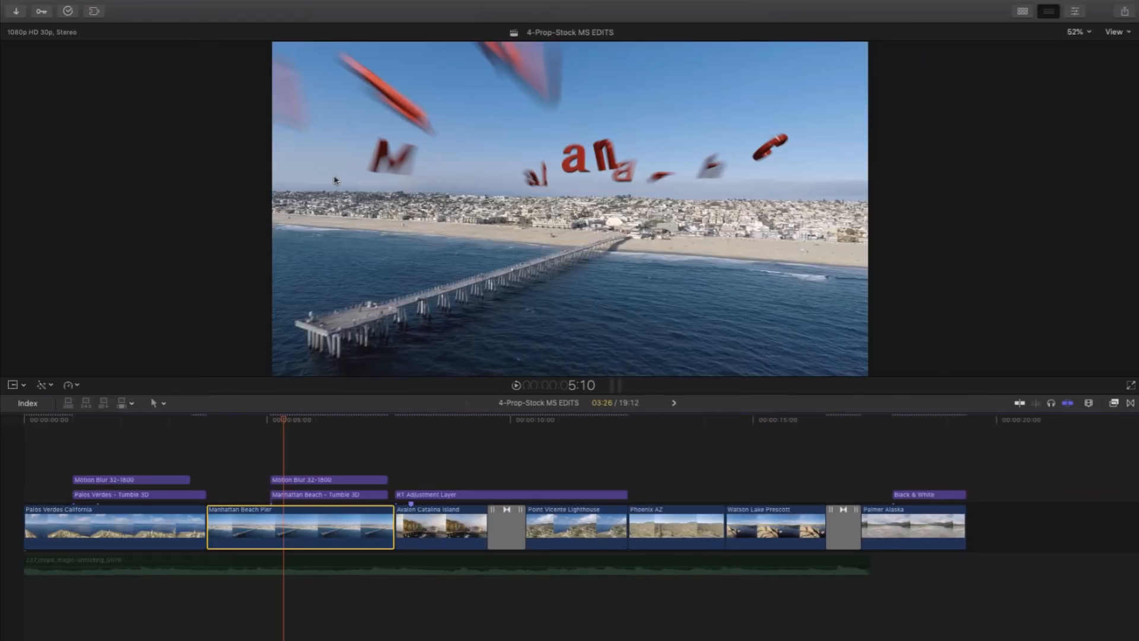
pyautogui.press('super+ctrl+1')
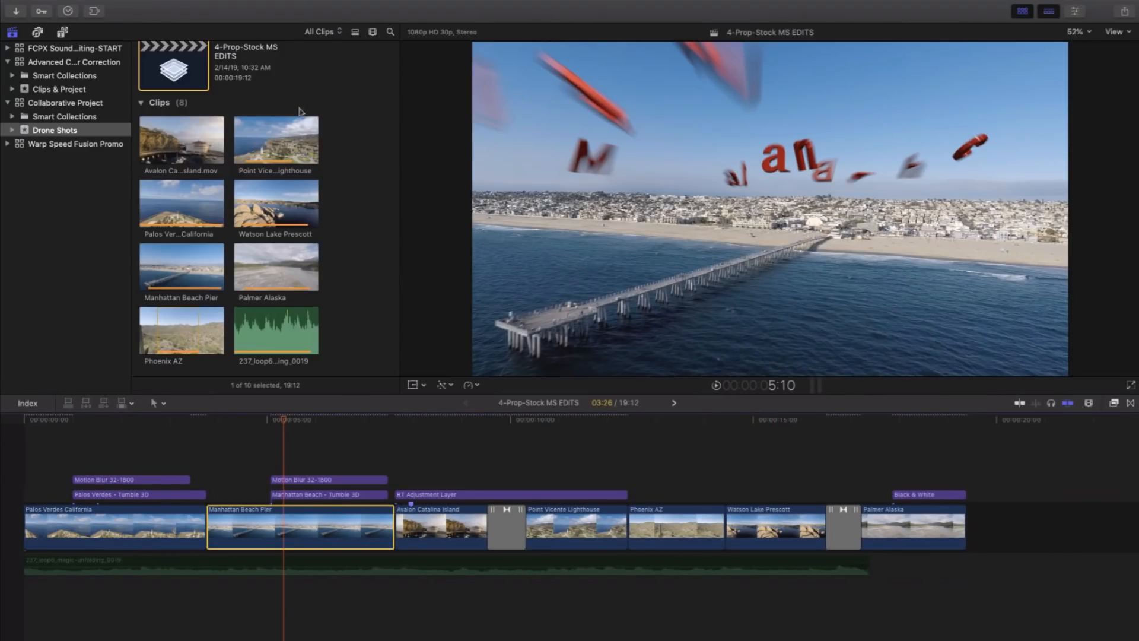
pyautogui.click(62, 32)
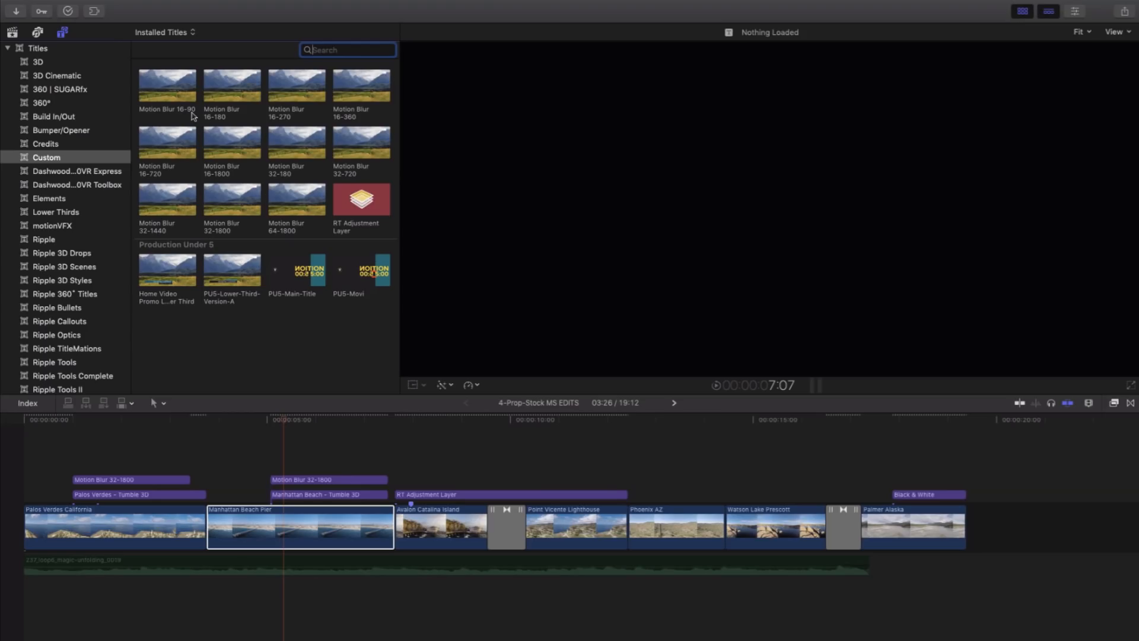
# - Replace the motion blur layer above the Manhattan Beach title with Motion Blur 16-1800 using Replace from Start
pyautogui.click(285, 423)
pyautogui.click(289, 482)
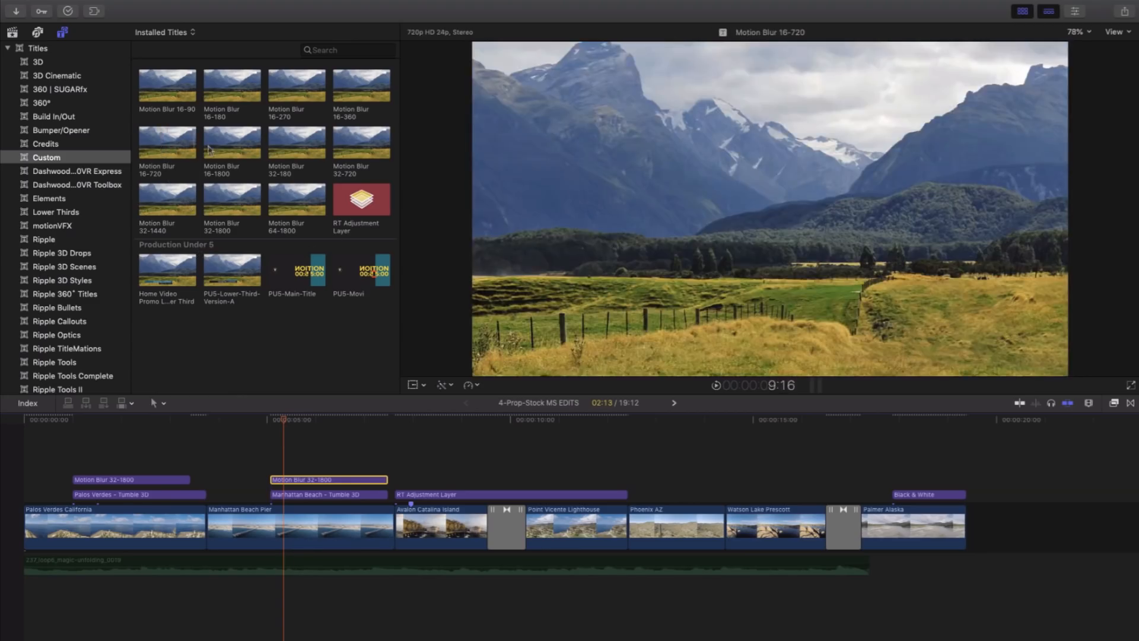
pyautogui.click(229, 142)
pyautogui.moveTo(229, 143); pyautogui.dragTo(303, 485)
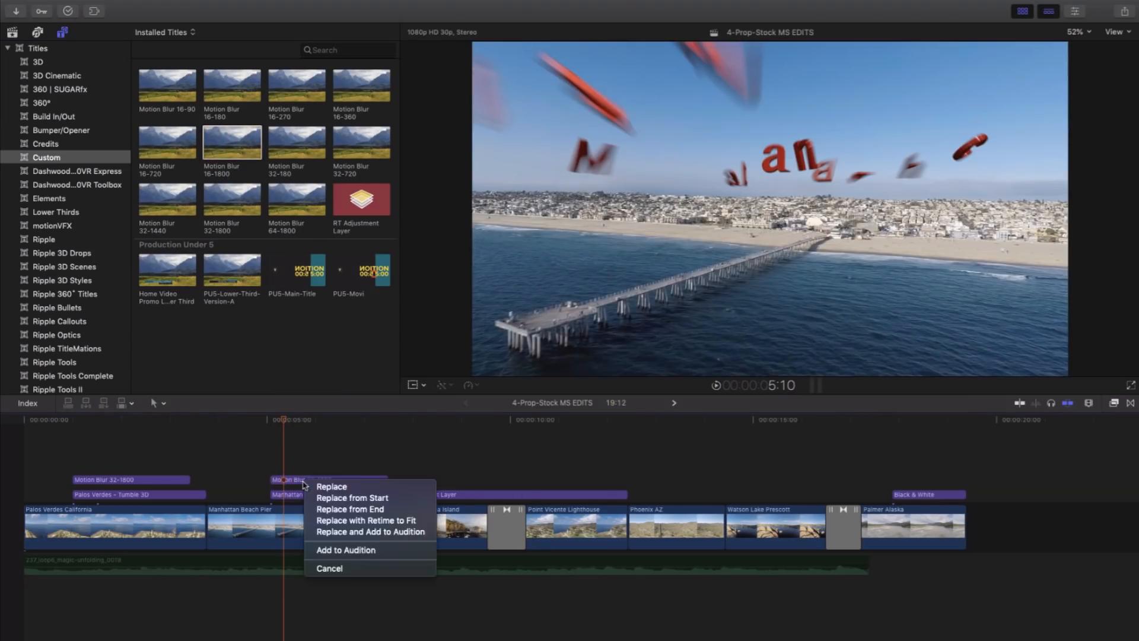
pyautogui.click(328, 503)
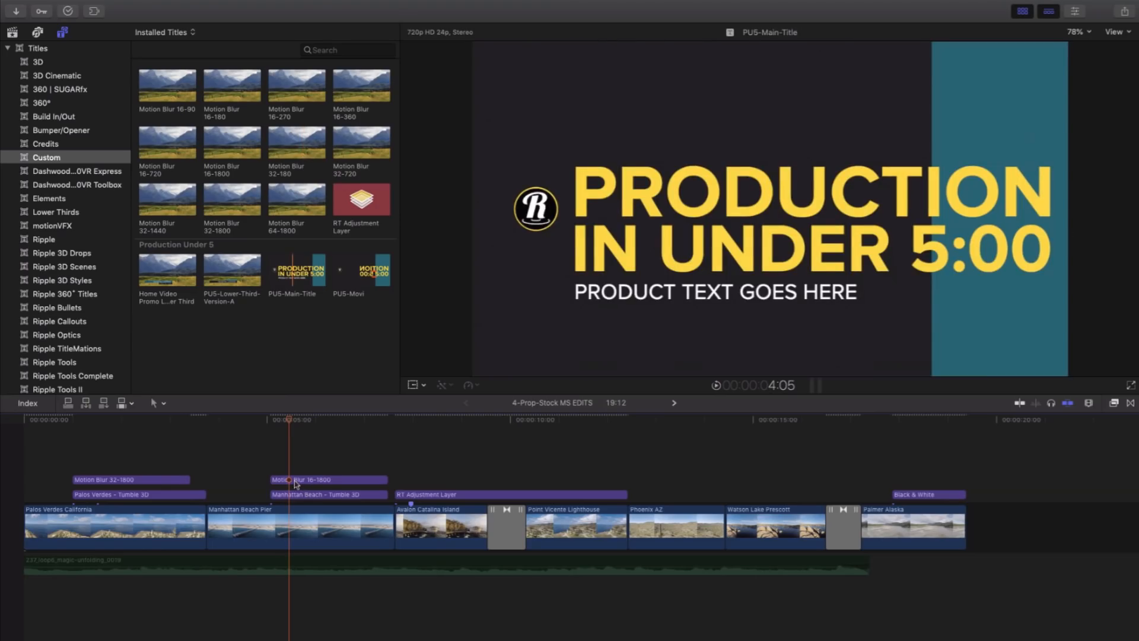
# - Replace the Motion Blur 16-1800 layer above the Manhattan Beach title with Motion Blur 32-1800 using Replace from Start
pyautogui.click(228, 200)
pyautogui.moveTo(228, 200); pyautogui.dragTo(296, 482)
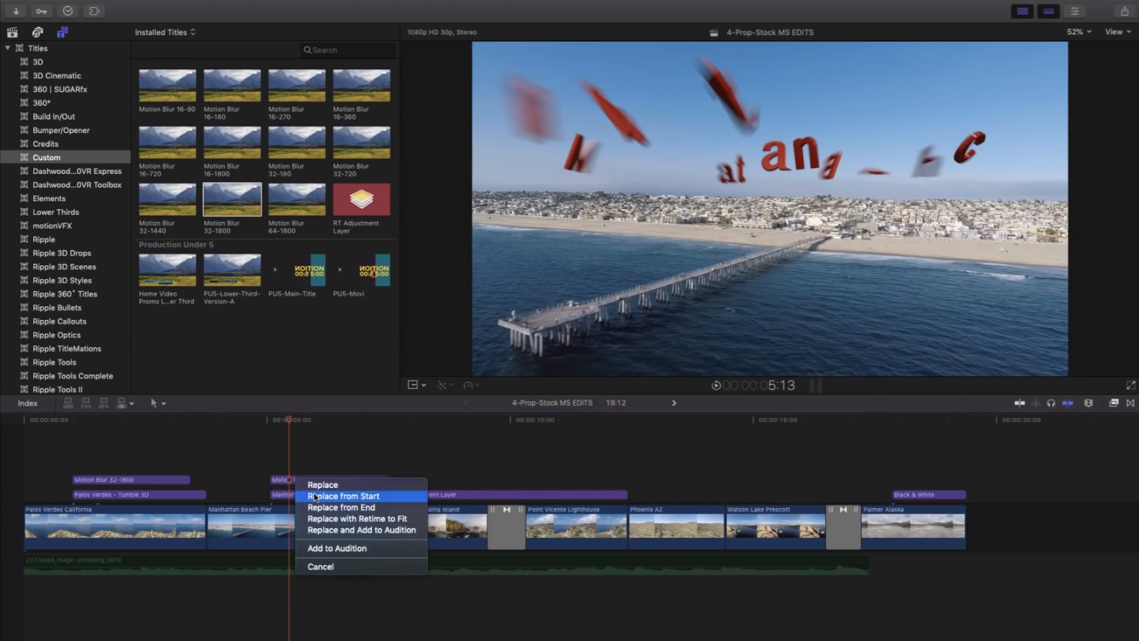
pyautogui.click(299, 496)
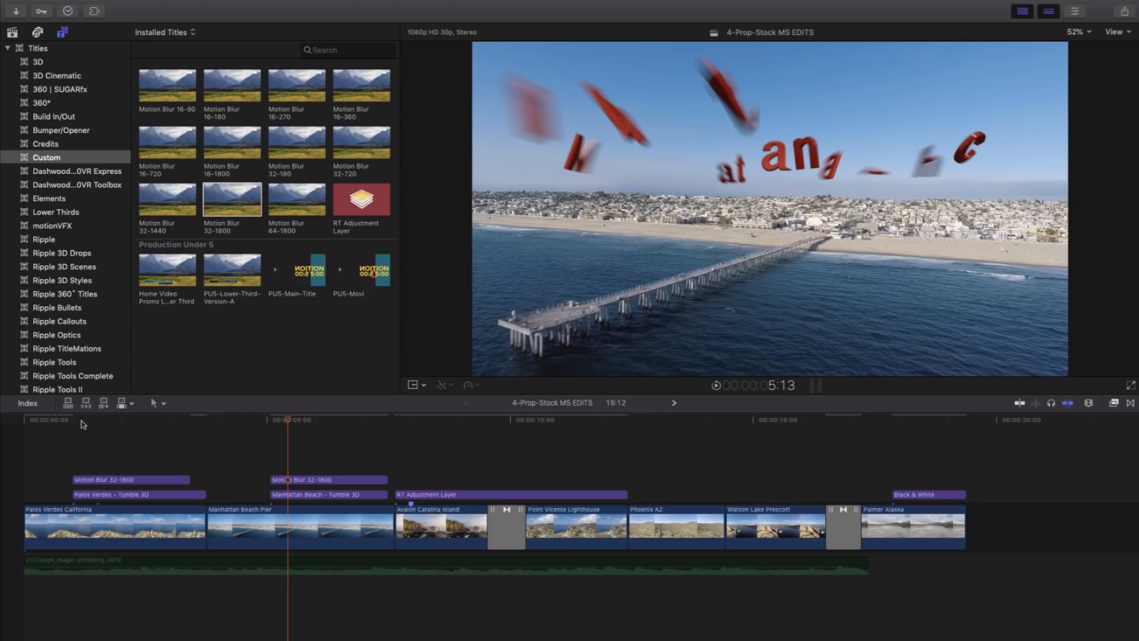
# - Play and scrub the Palos Verdes title to review its animation under the Motion Blur 32-1800 layer
pyautogui.moveTo(78, 419); pyautogui.dragTo(89, 420)
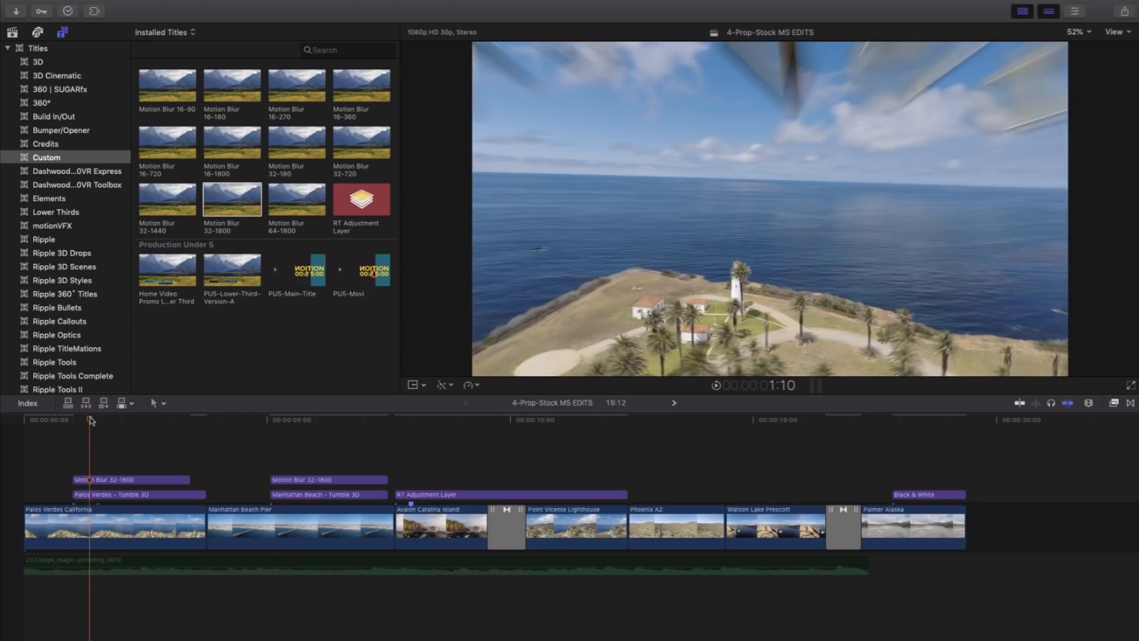
pyautogui.click(98, 481)
pyautogui.press('space')
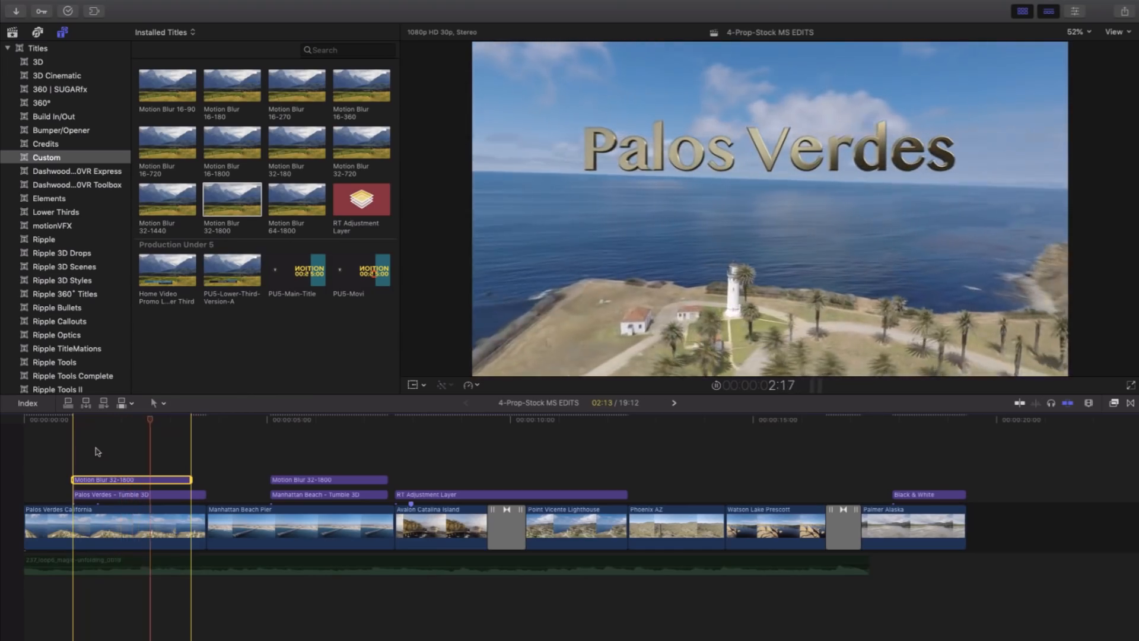
pyautogui.press('space')
pyautogui.moveTo(91, 421)
pyautogui.mouseDown()
pyautogui.moveTo(80, 422)
pyautogui.moveTo(100, 424)
pyautogui.mouseUp()
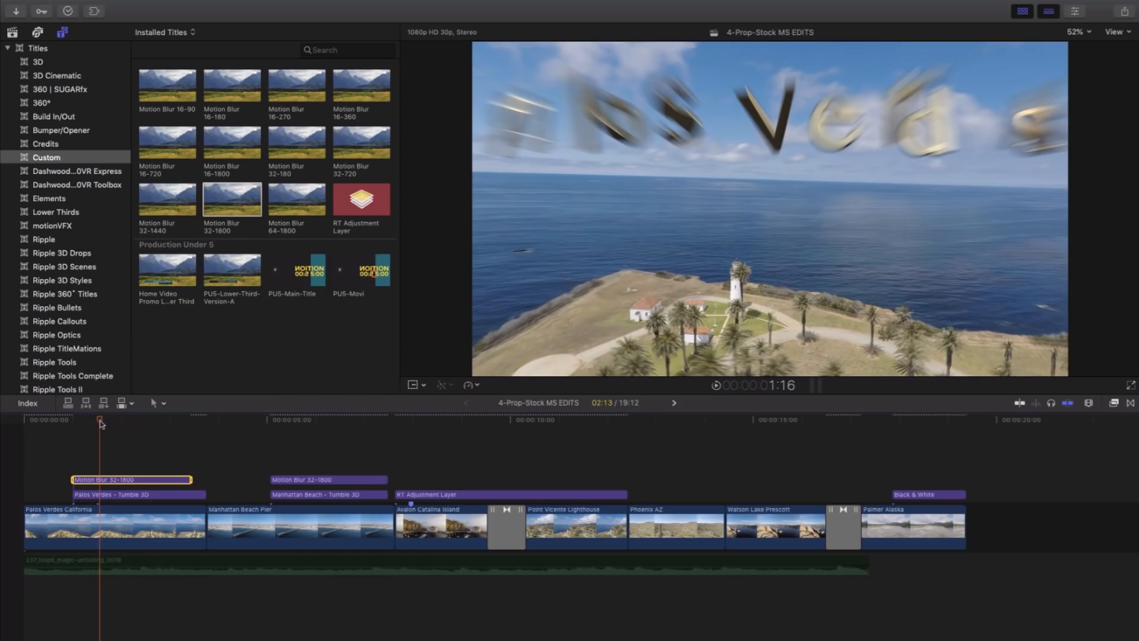
# - Switch to the Skype call and toggle its screen sharing
pyautogui.press('super+Tab')
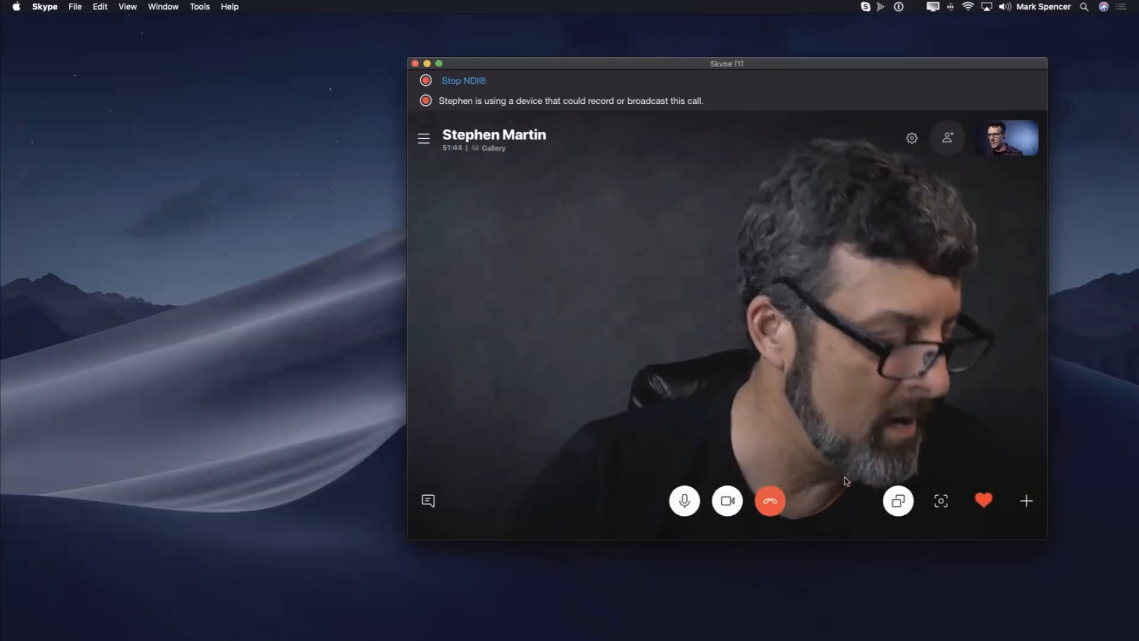
pyautogui.click(898, 500)
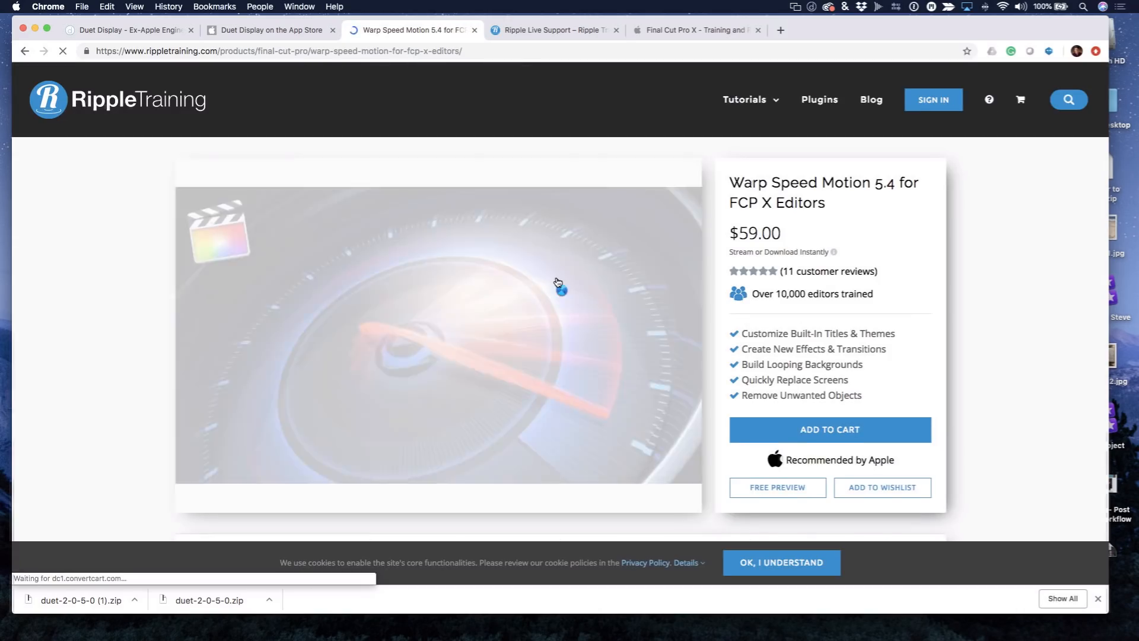
# - Examine the Warp Speed Motion 5.4 product page in Chrome and read its product details
pyautogui.scroll(-8, 517, 294)
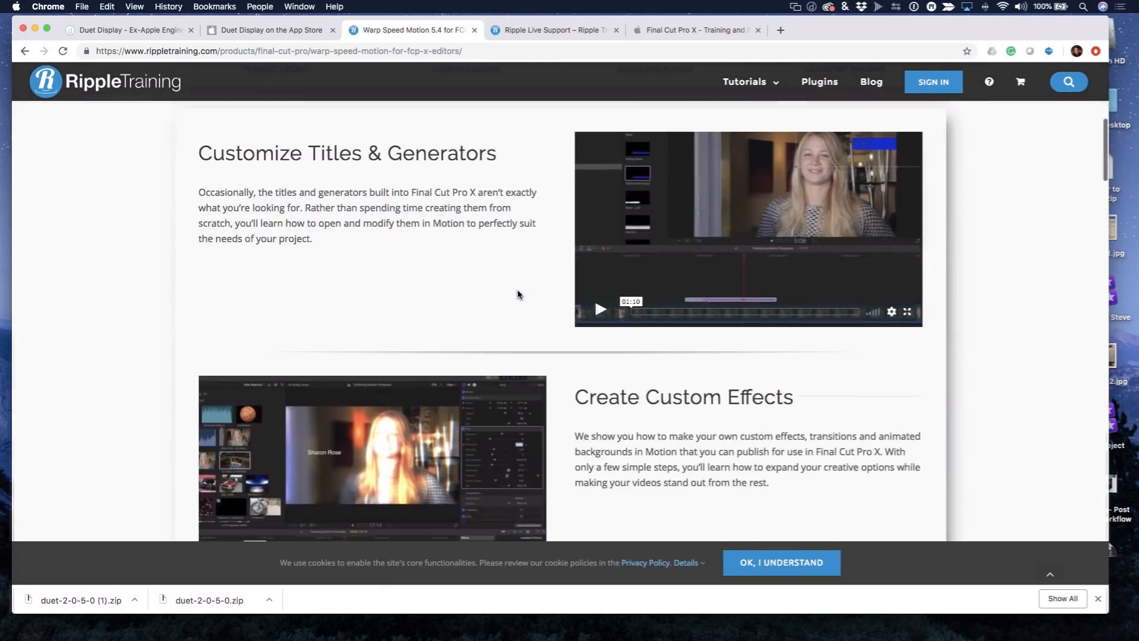
pyautogui.scroll(5, 518, 295)
pyautogui.click(304, 357)
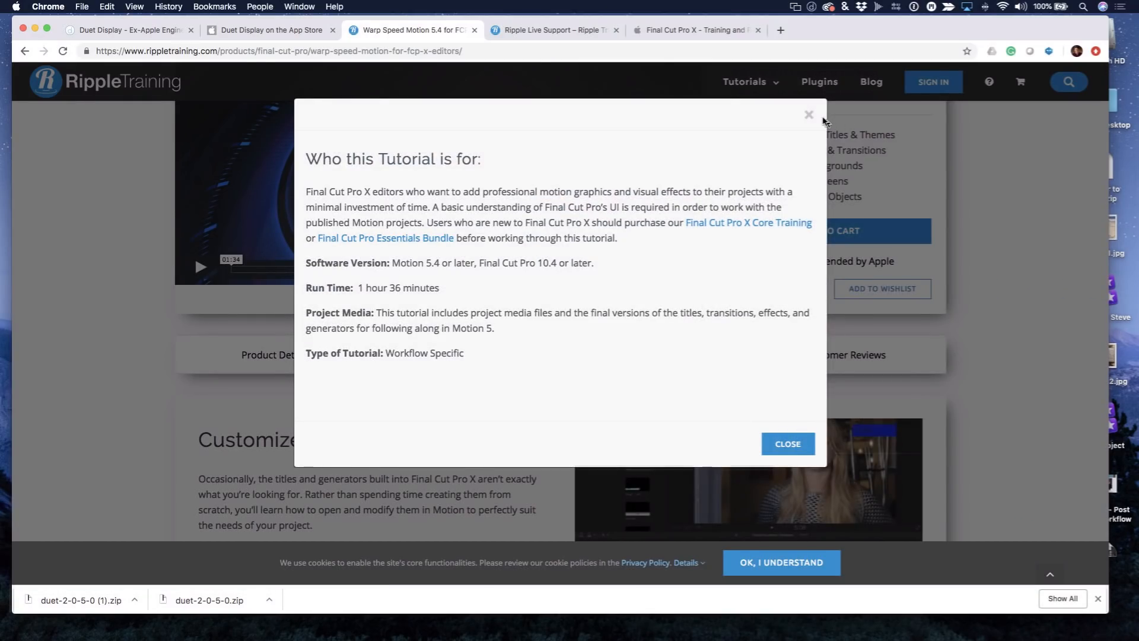
pyautogui.click(810, 116)
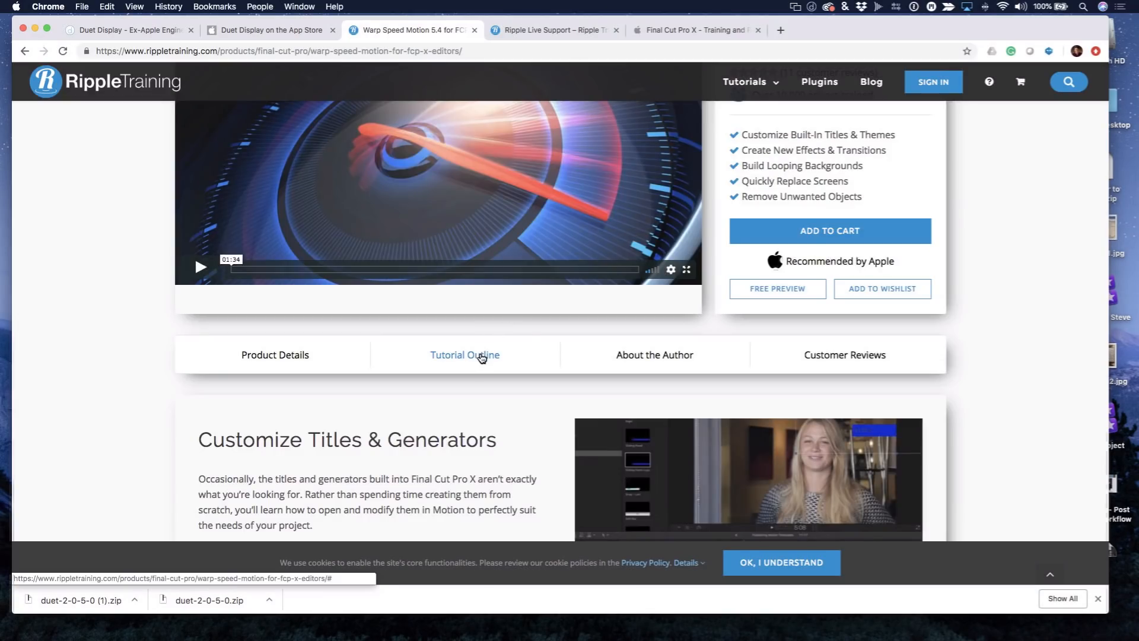
# - Read through the tutorial outline of Warp Speed Motion 5.4 for FCPX Editors
pyautogui.click(476, 356)
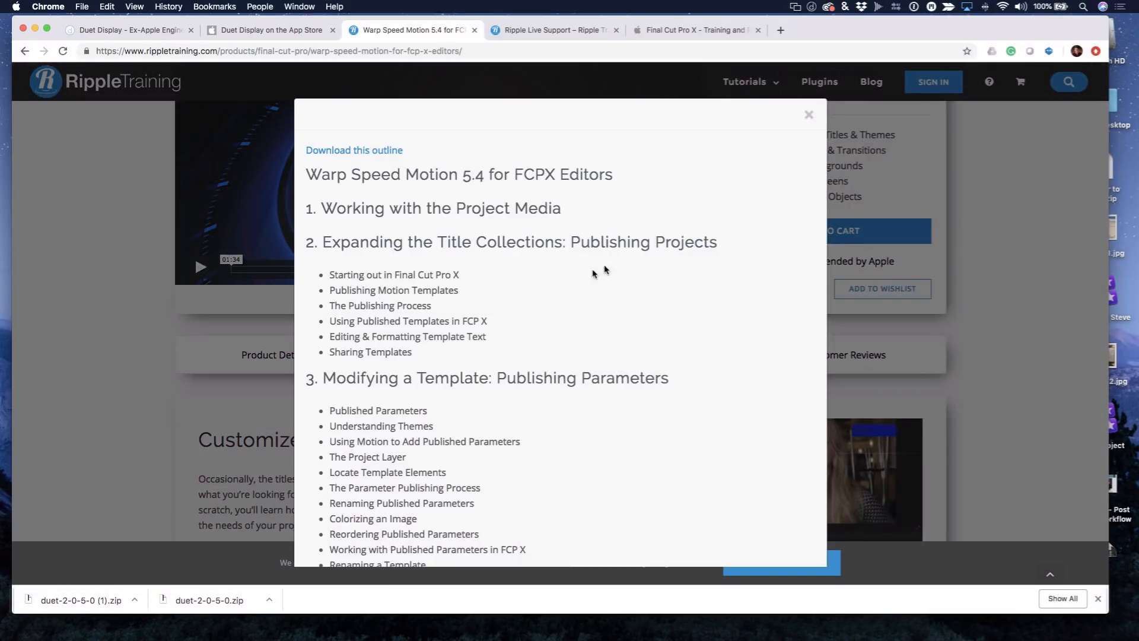
pyautogui.scroll(-5, 664, 255)
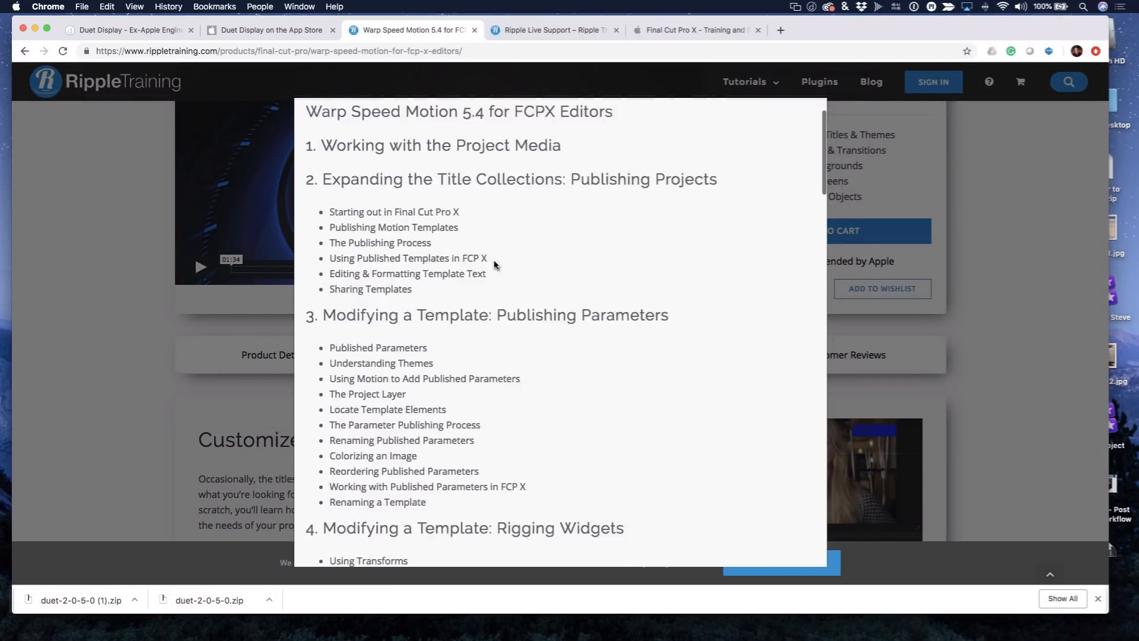
pyautogui.scroll(-6, 723, 338)
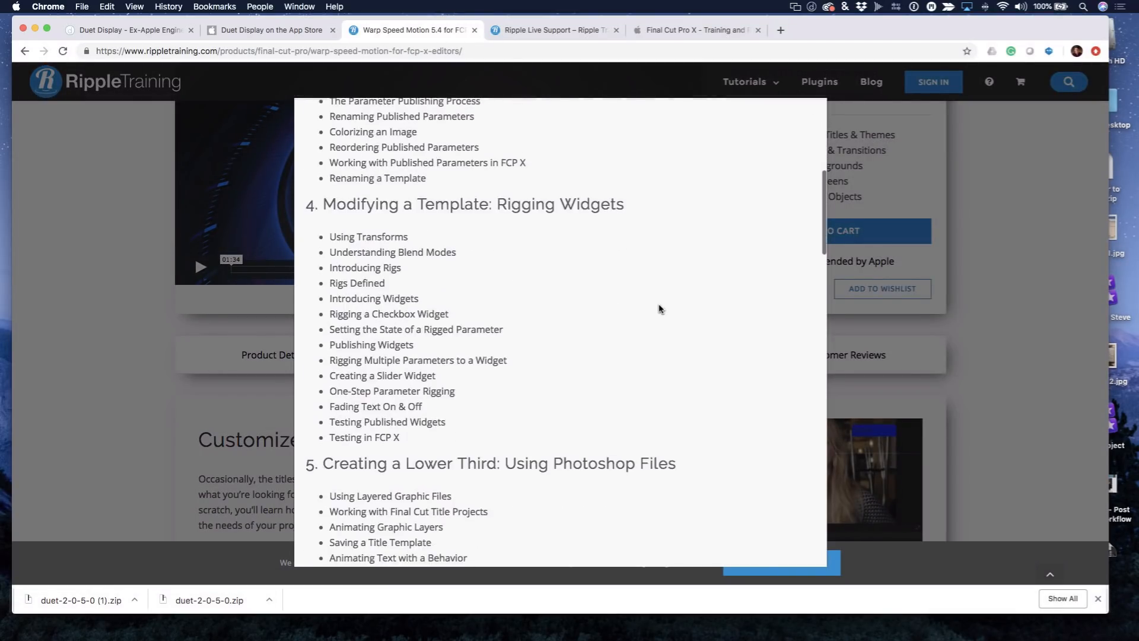
pyautogui.scroll(-1, 660, 307)
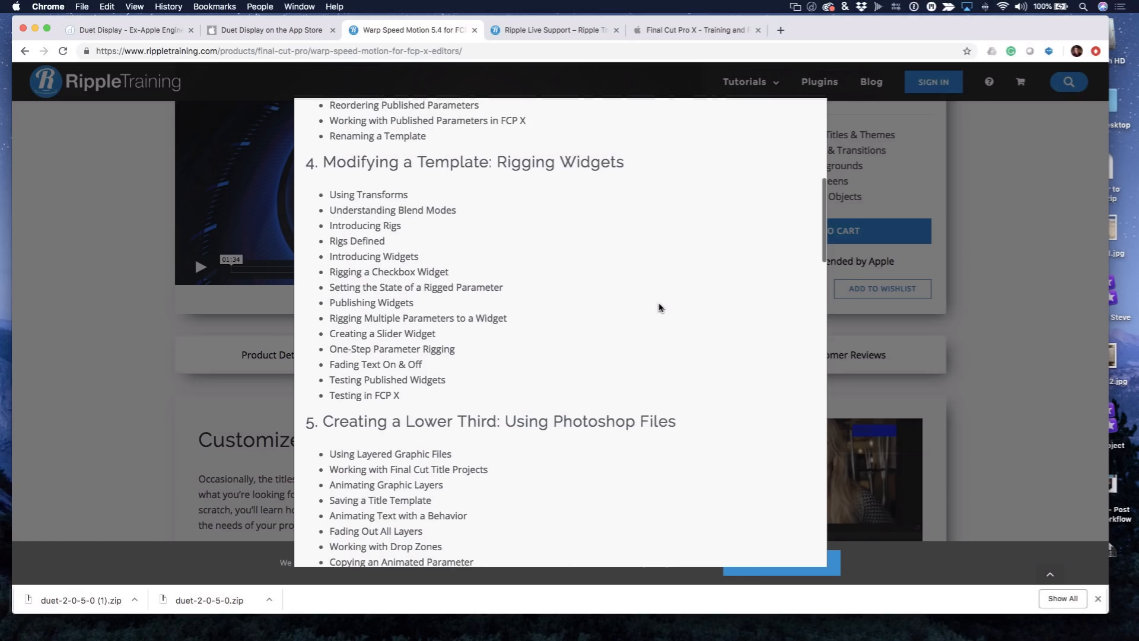
pyautogui.scroll(-8, 661, 306)
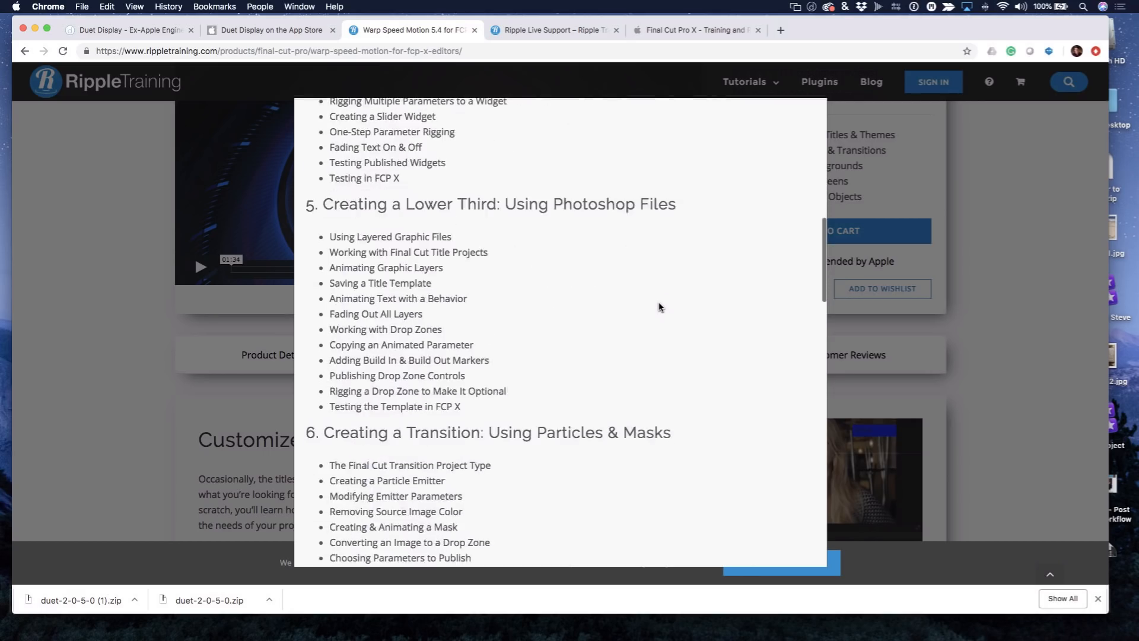
pyautogui.scroll(-3, 660, 306)
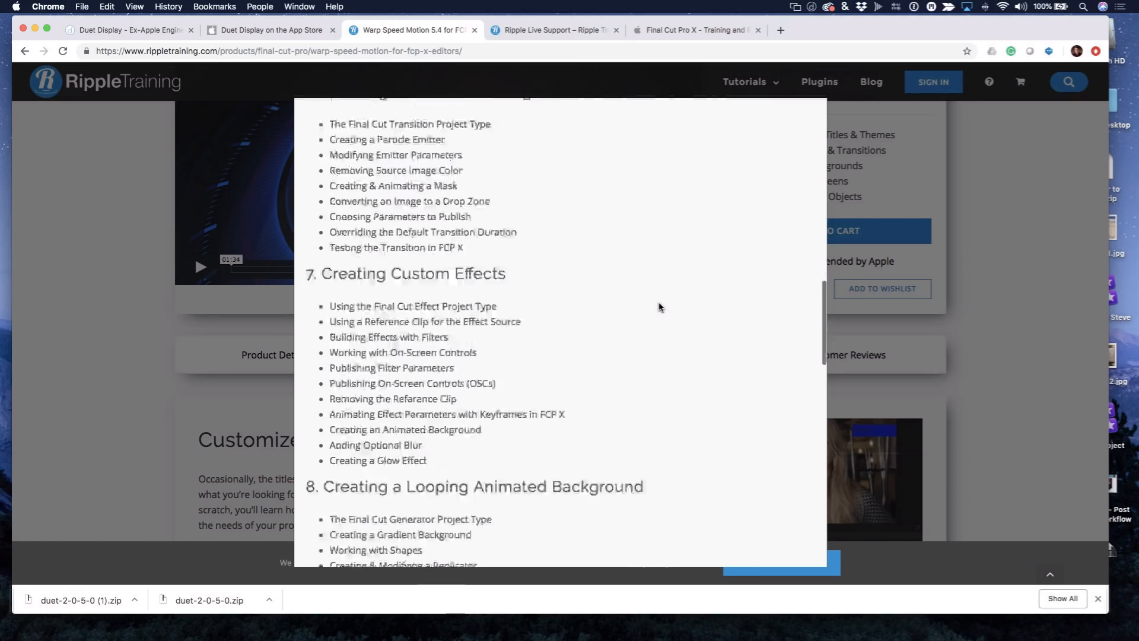
pyautogui.scroll(-5, 661, 307)
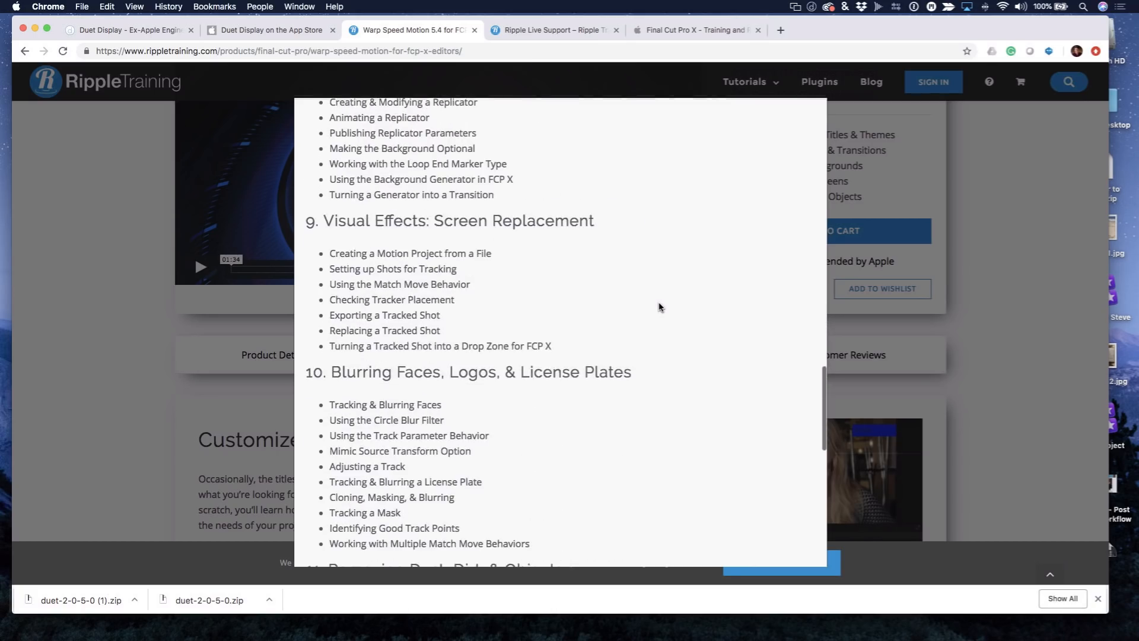
pyautogui.scroll(-2, 660, 306)
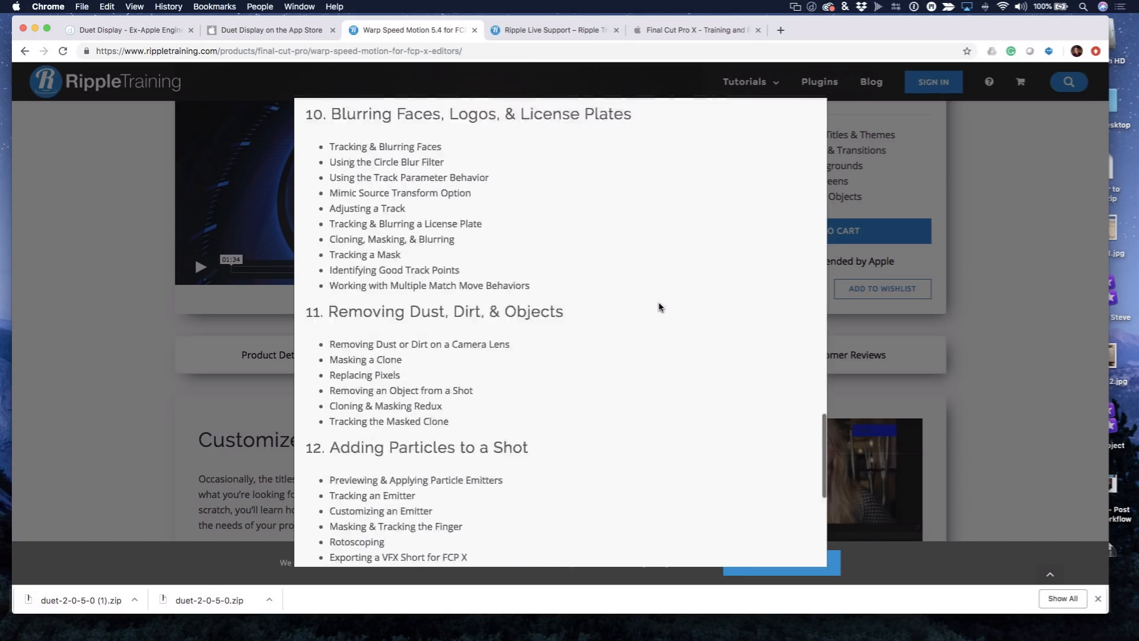
pyautogui.scroll(20, 661, 306)
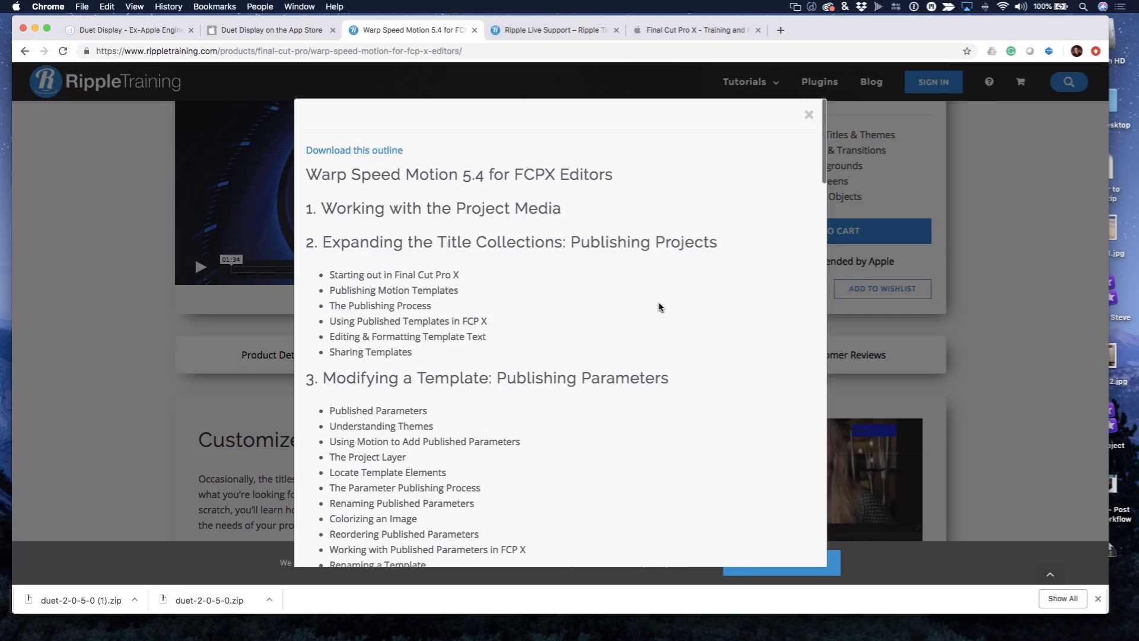
pyautogui.scroll(-20, 661, 313)
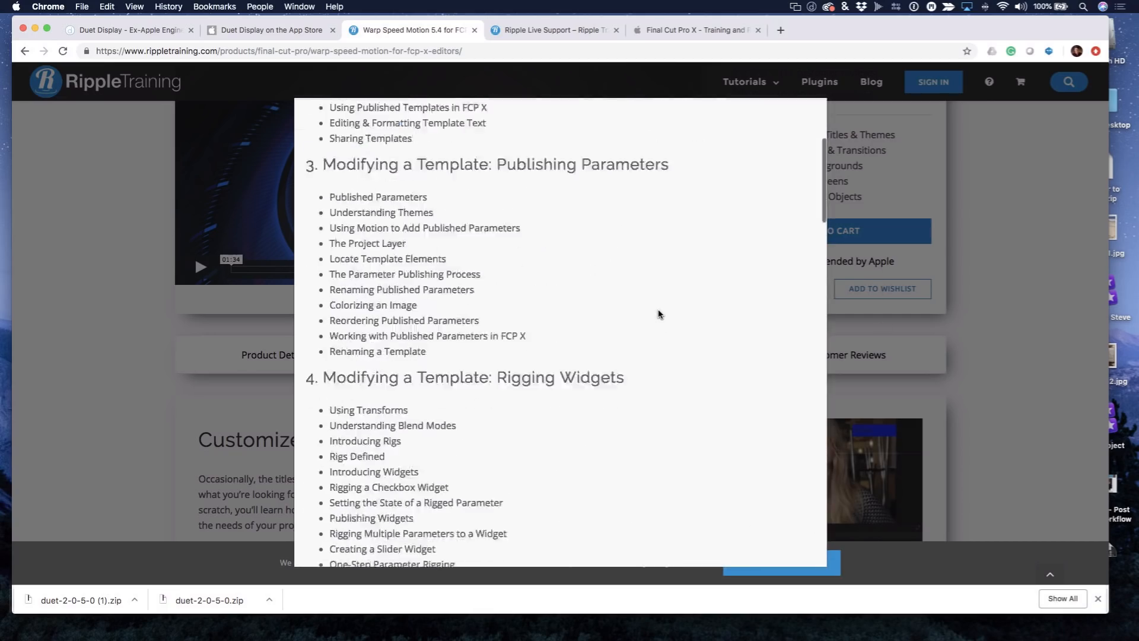
pyautogui.scroll(-8, 658, 313)
pyautogui.scroll(20, 659, 313)
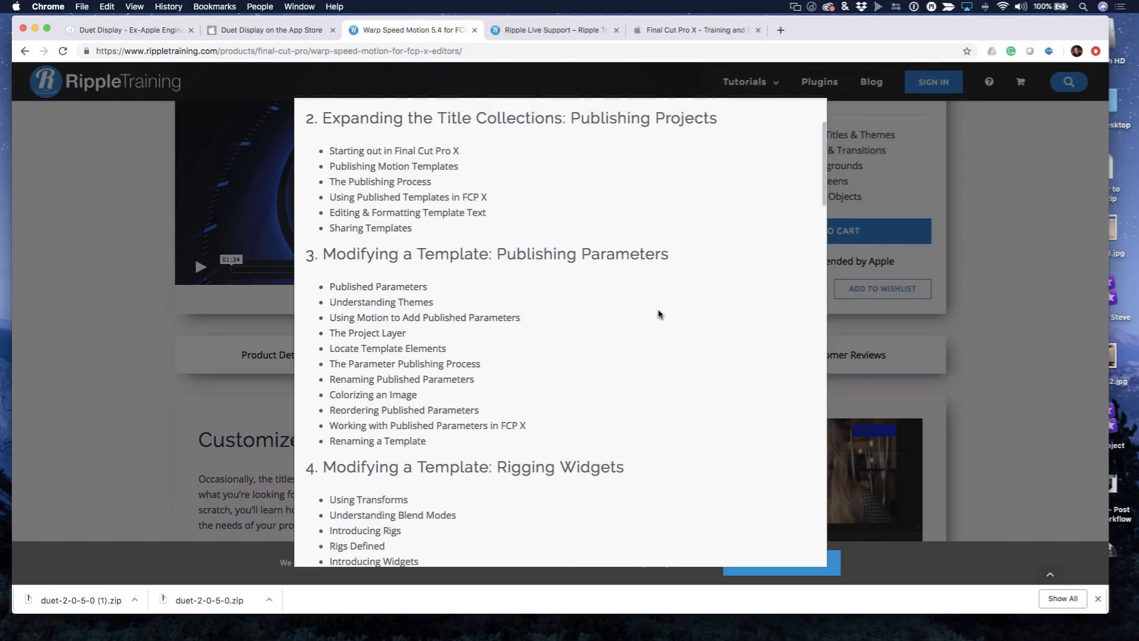
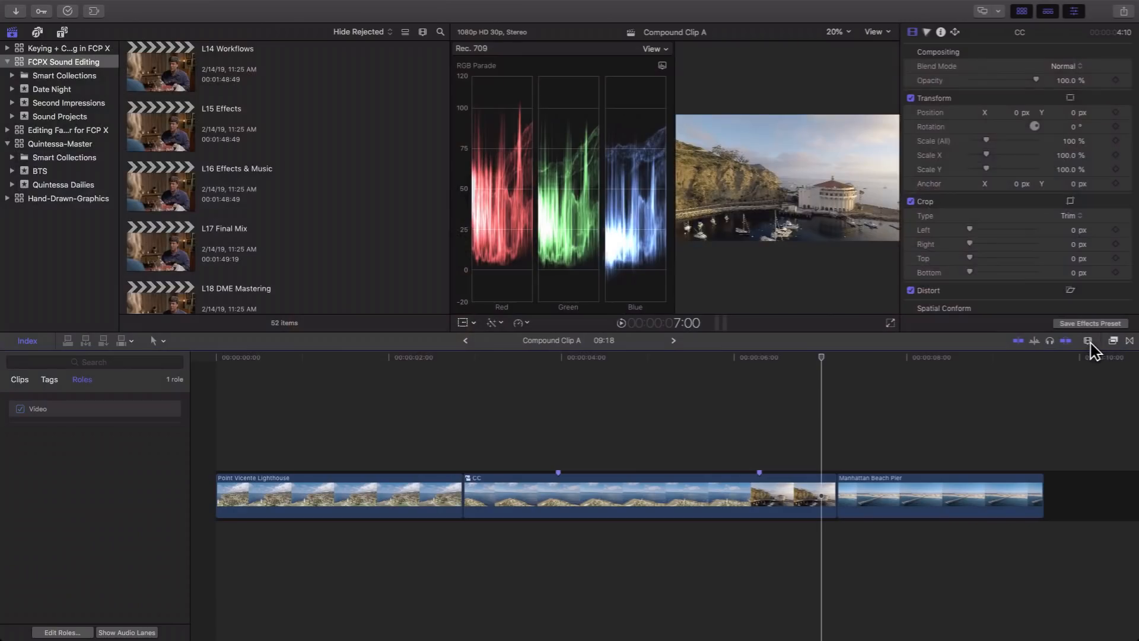
# - Open the effects browser, search all audio effects for "loud", and clear the search
pyautogui.click(1113, 343)
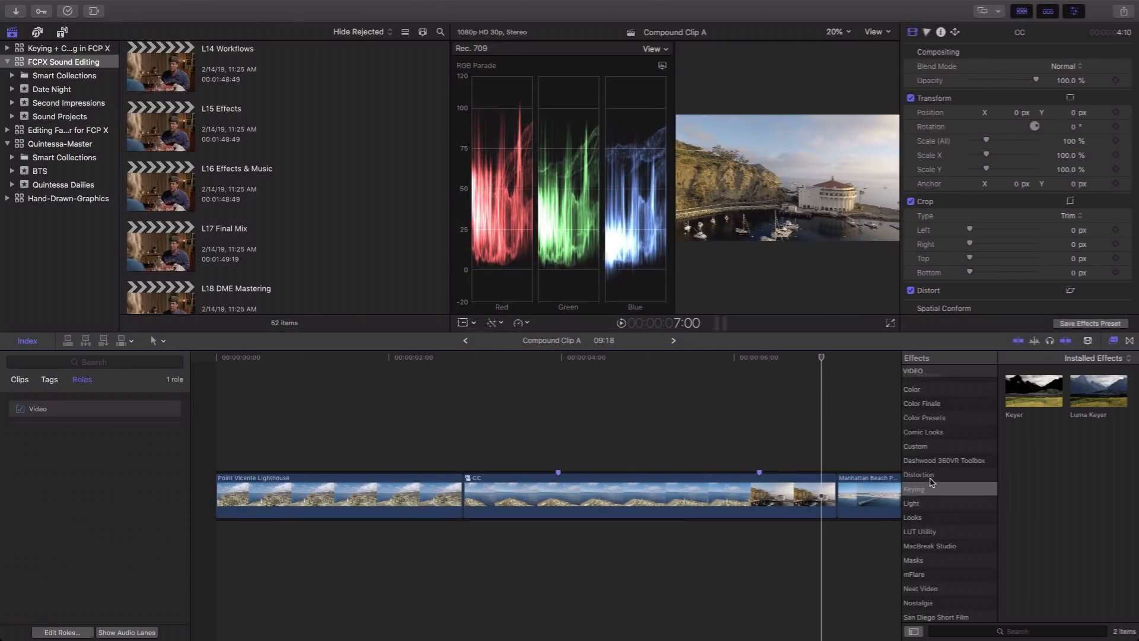
pyautogui.scroll(-3, 931, 484)
pyautogui.scroll(-5, 932, 487)
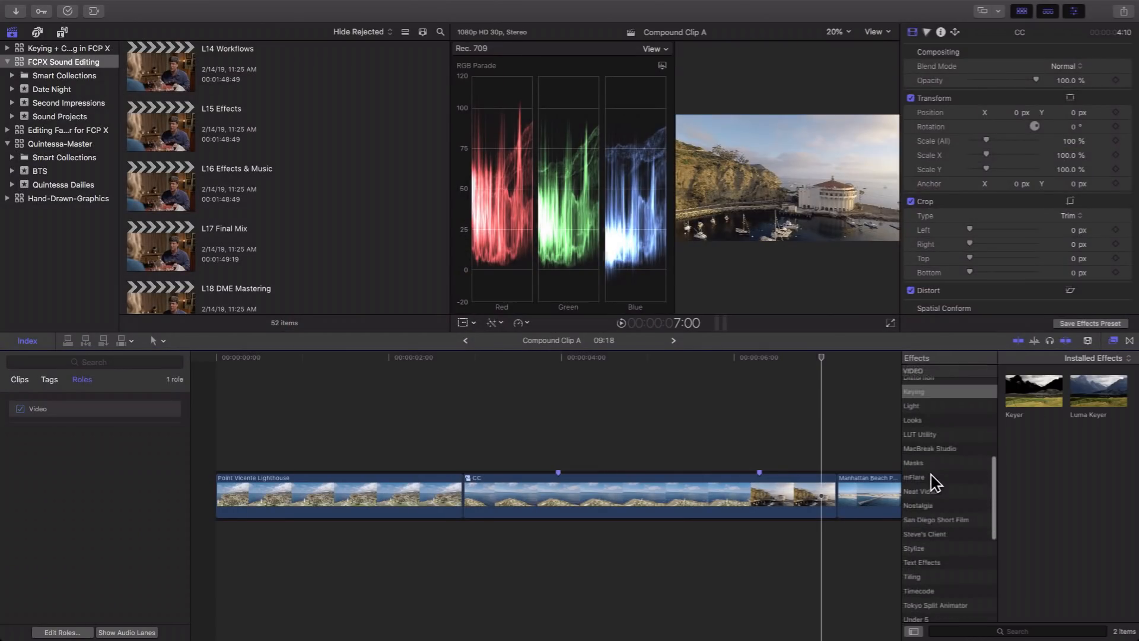
pyautogui.scroll(-3, 949, 522)
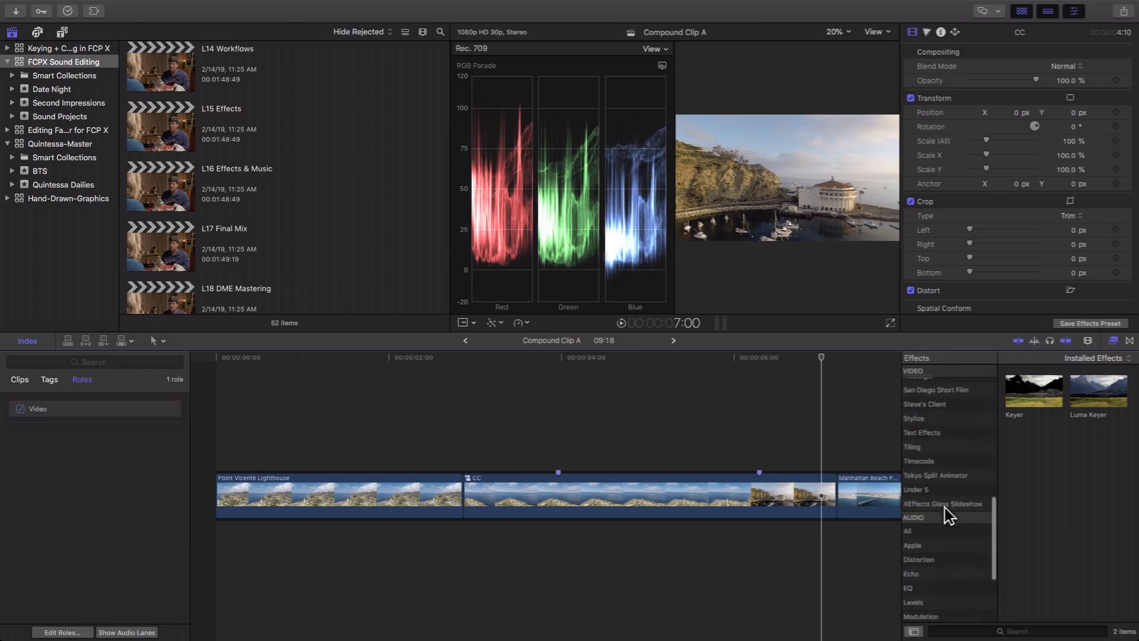
pyautogui.click(926, 530)
pyautogui.click(964, 630)
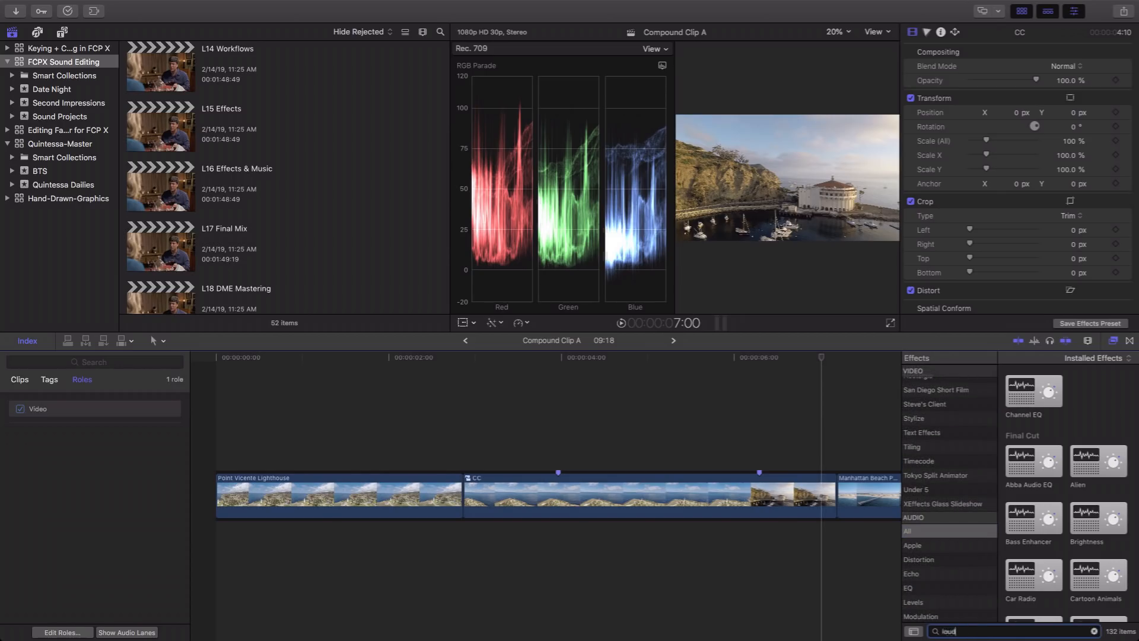
pyautogui.press('BackSpace')
pyautogui.press('BackSpace')
pyautogui.press('BackSpace')
# - Look through the Levels audio effects for a loudness meter
pyautogui.scroll(-2, 937, 545)
pyautogui.scroll(-2, 943, 530)
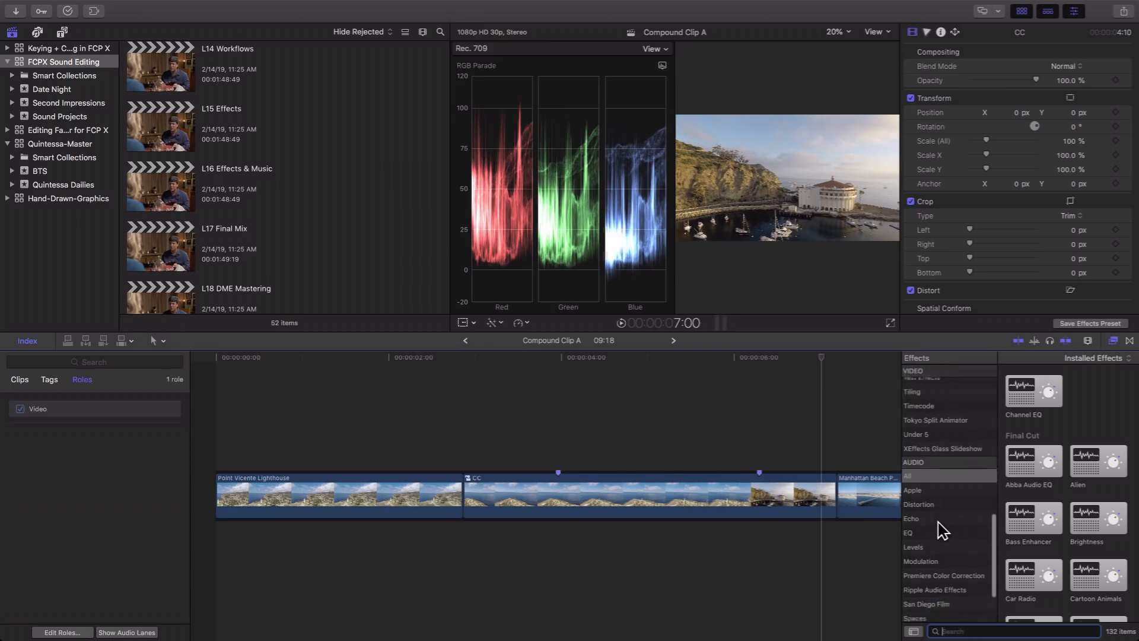
pyautogui.click(919, 545)
pyautogui.scroll(-3, 1054, 429)
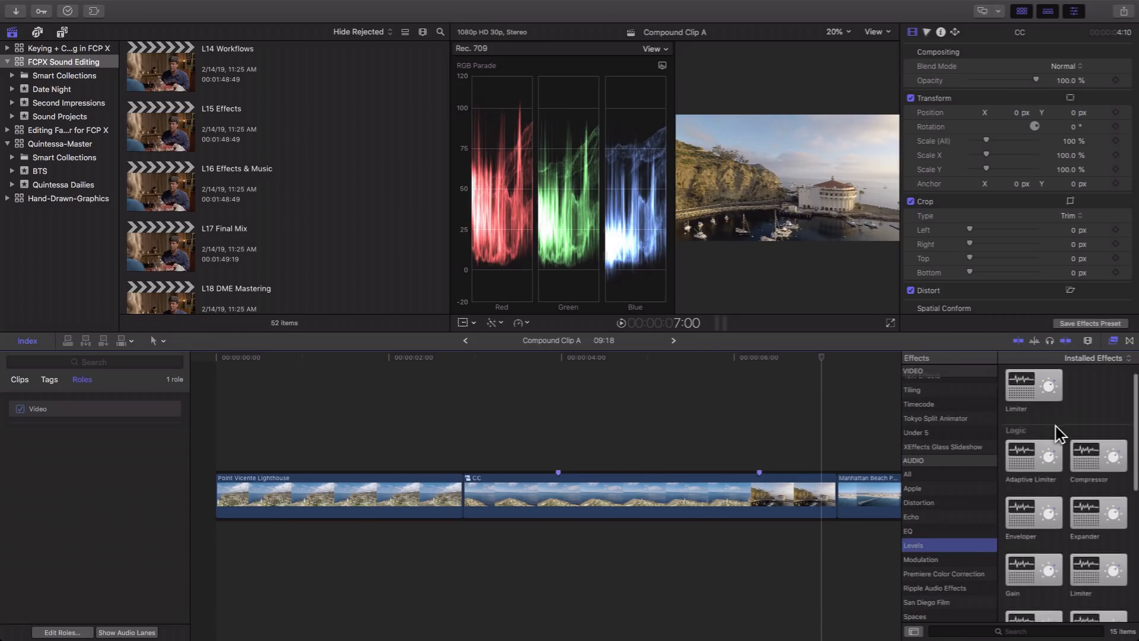
pyautogui.scroll(-3, 1070, 451)
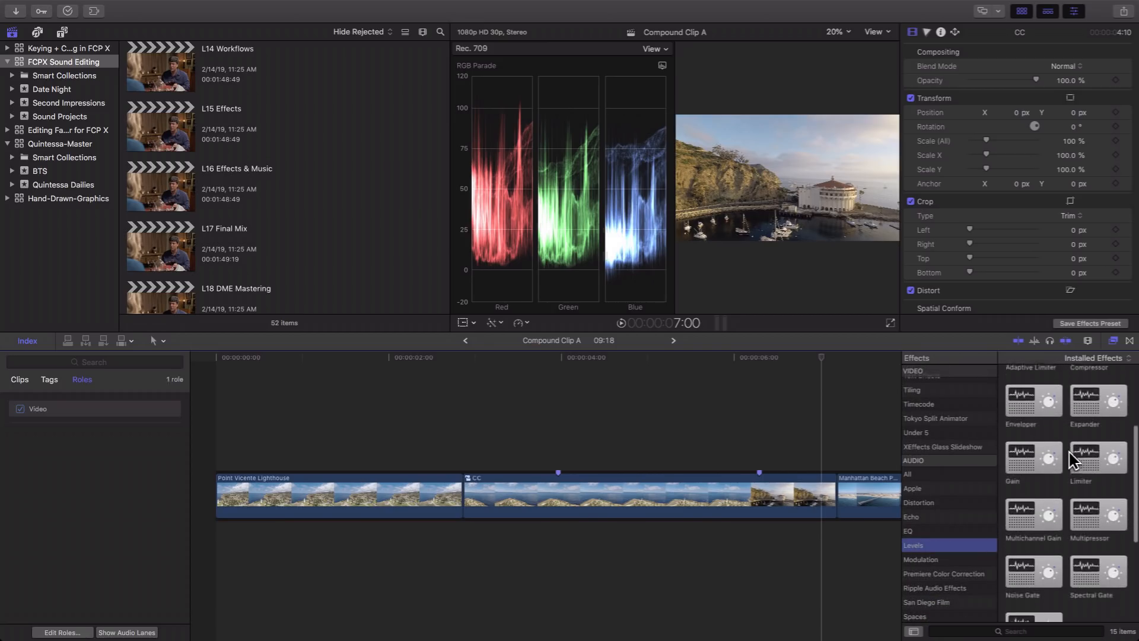
pyautogui.scroll(-5, 1070, 457)
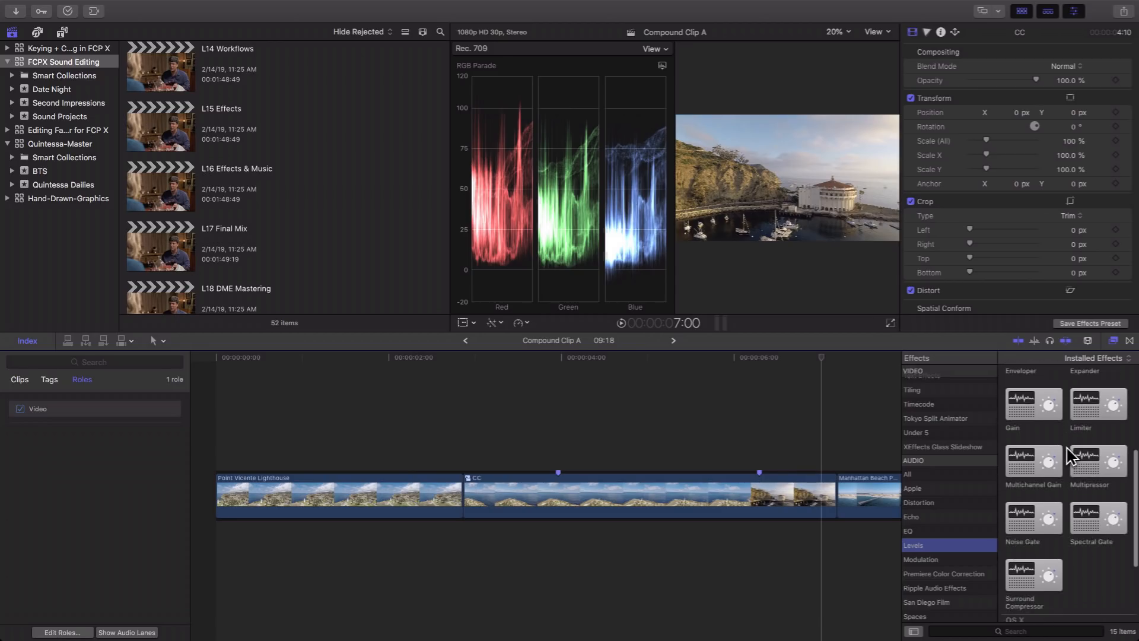
pyautogui.scroll(-2, 1070, 457)
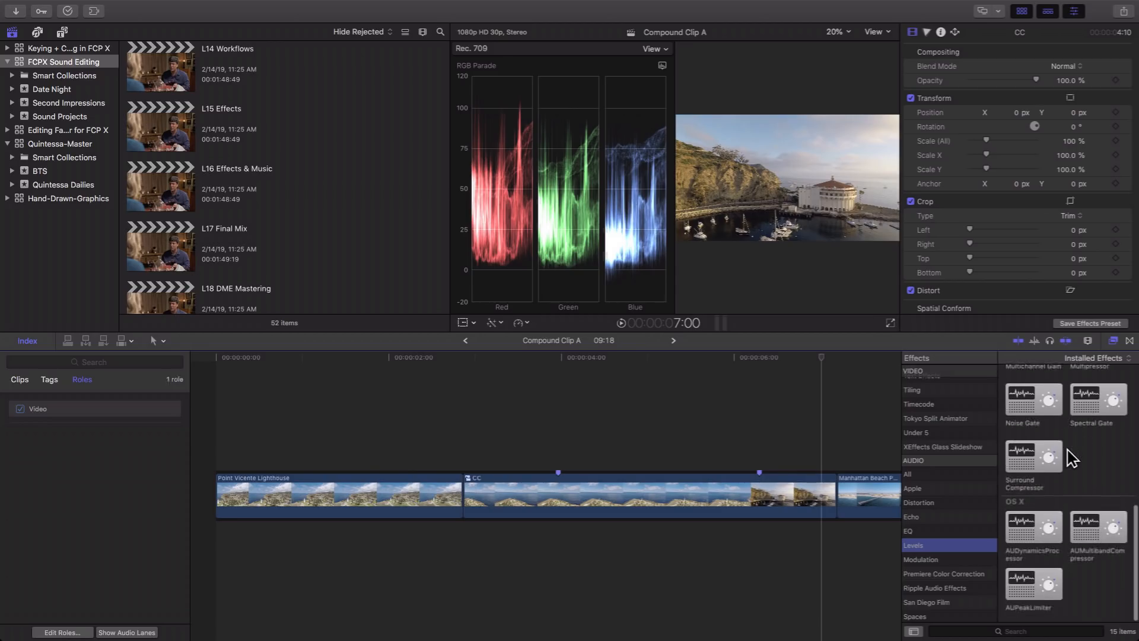
pyautogui.scroll(5, 1098, 582)
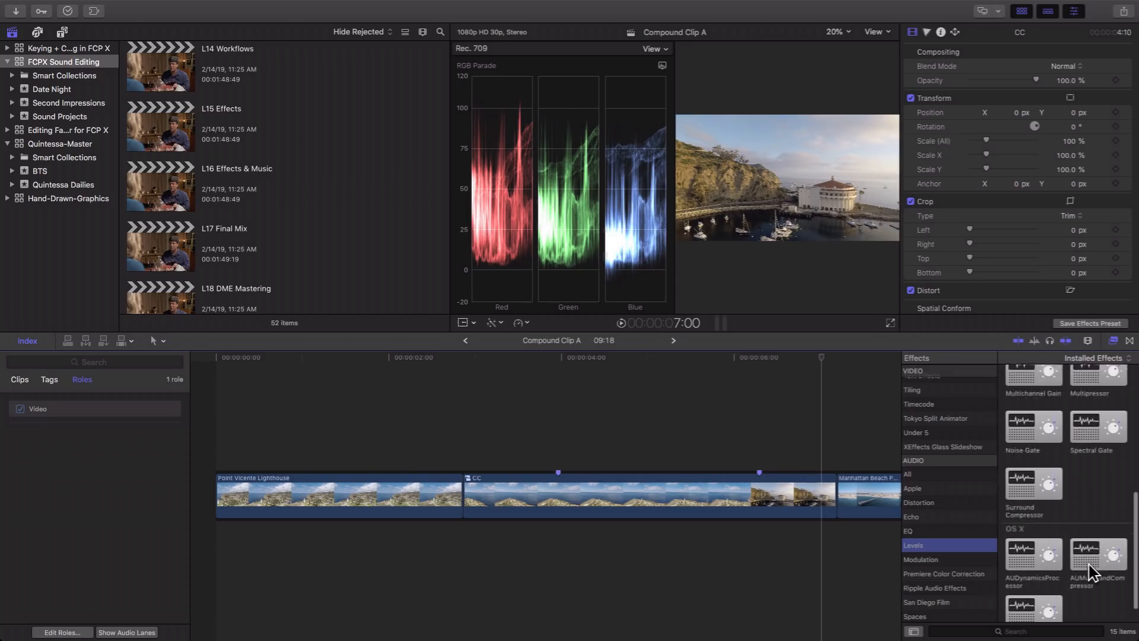
pyautogui.scroll(6, 1093, 573)
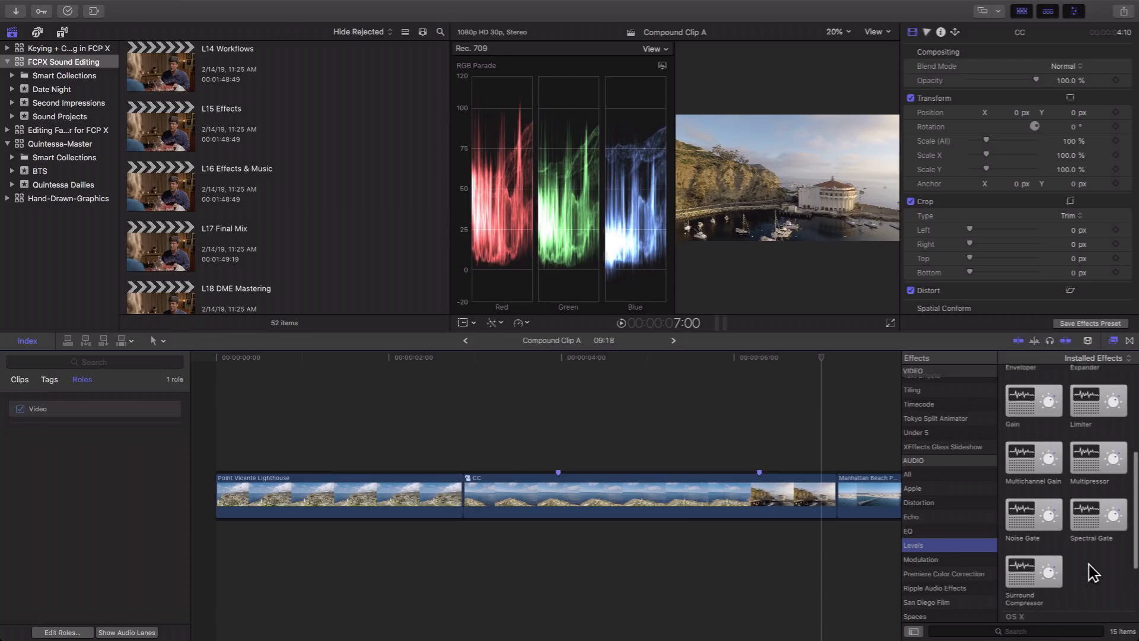
pyautogui.scroll(3, 1089, 566)
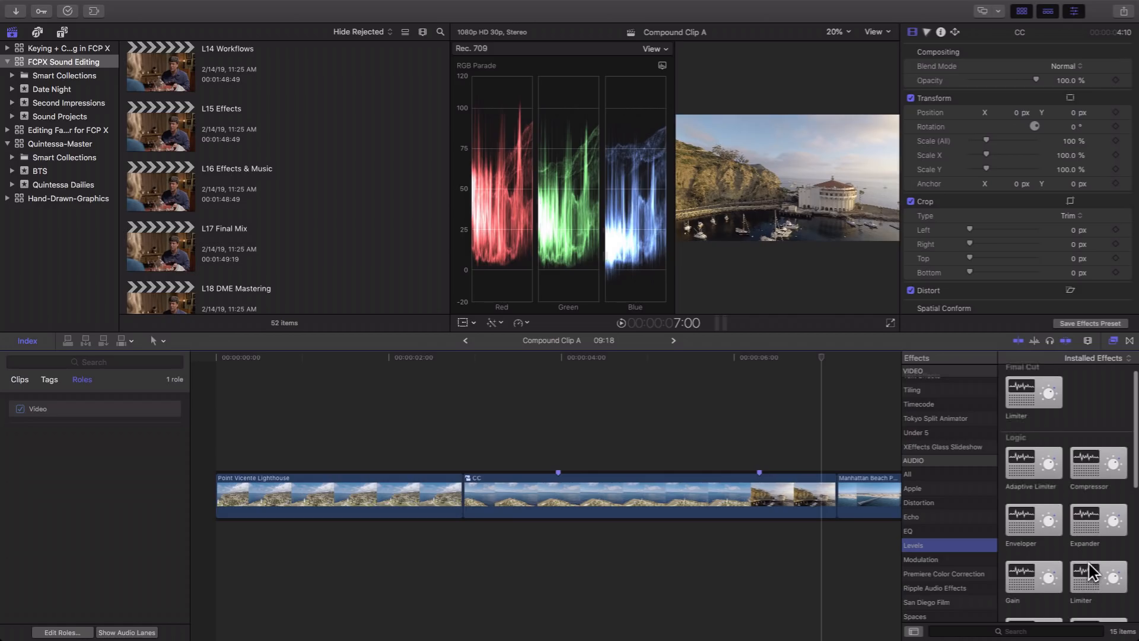
pyautogui.scroll(1, 1088, 561)
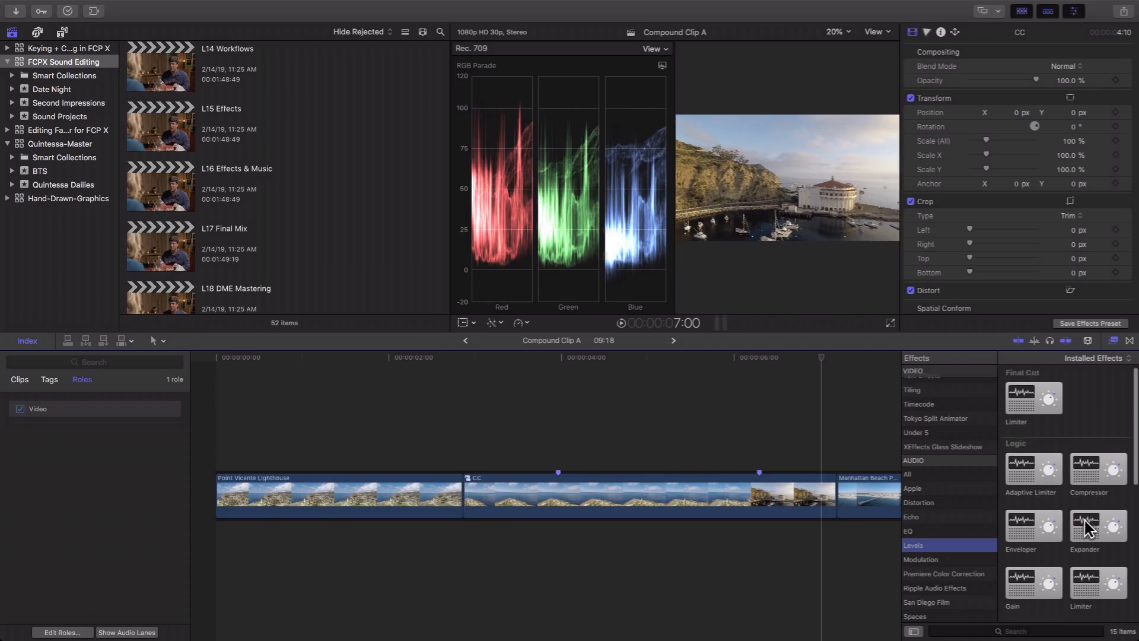
pyautogui.scroll(-4, 1090, 505)
pyautogui.scroll(-6, 1090, 490)
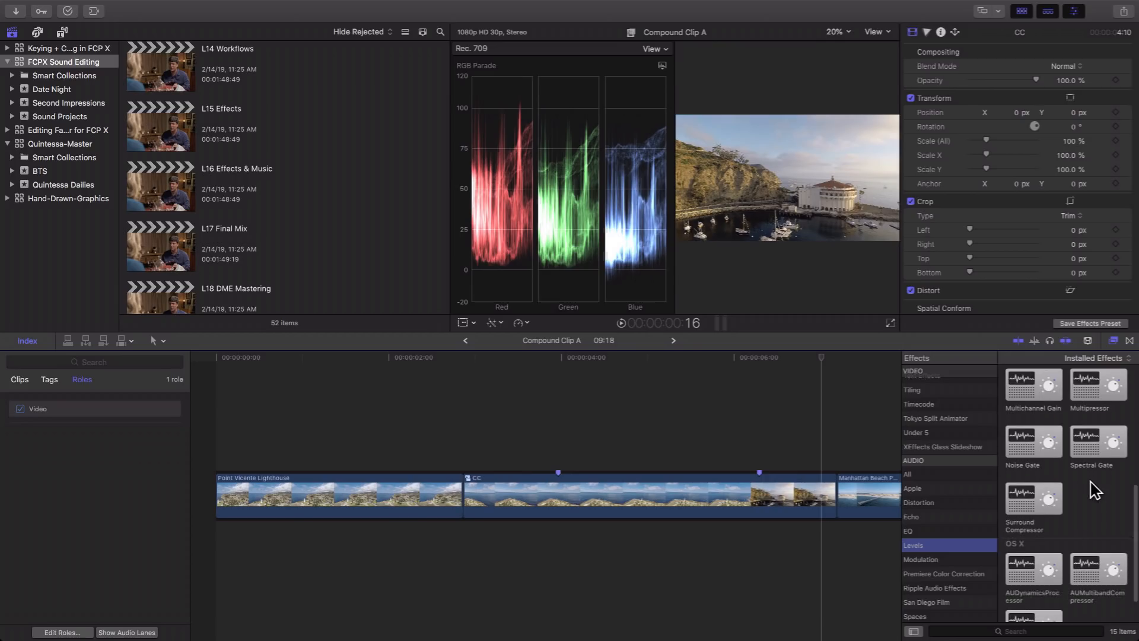
pyautogui.scroll(-4, 1092, 490)
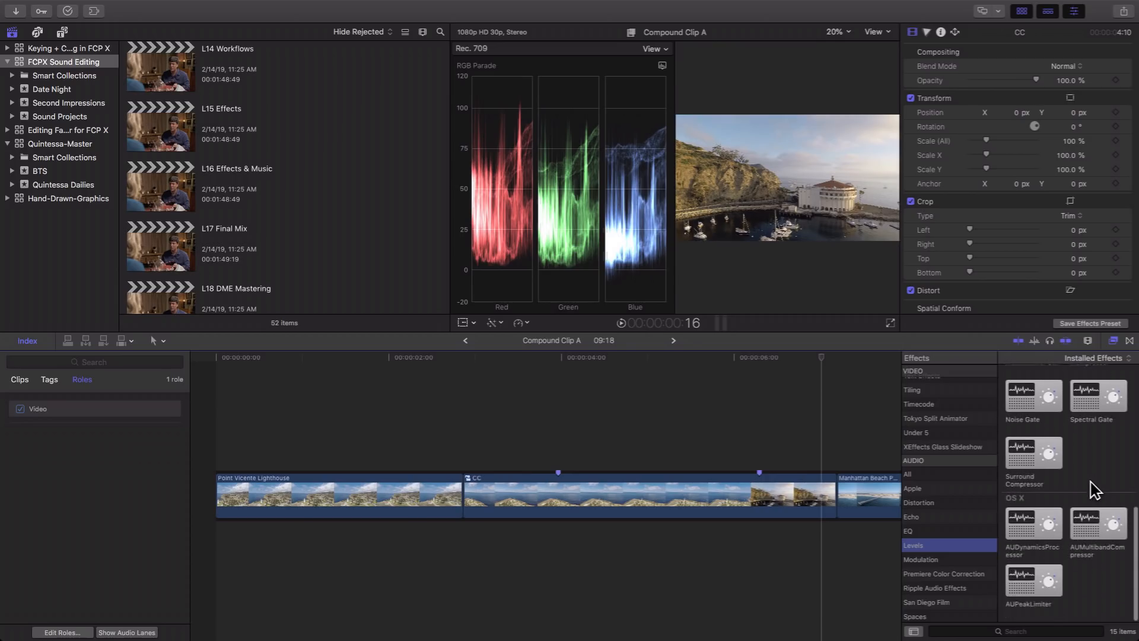
pyautogui.scroll(-1, 1039, 572)
# - Try to apply the AUPeakLimiter effect to the CC clip in Compound Clip A
pyautogui.moveTo(1033, 587); pyautogui.dragTo(640, 508)
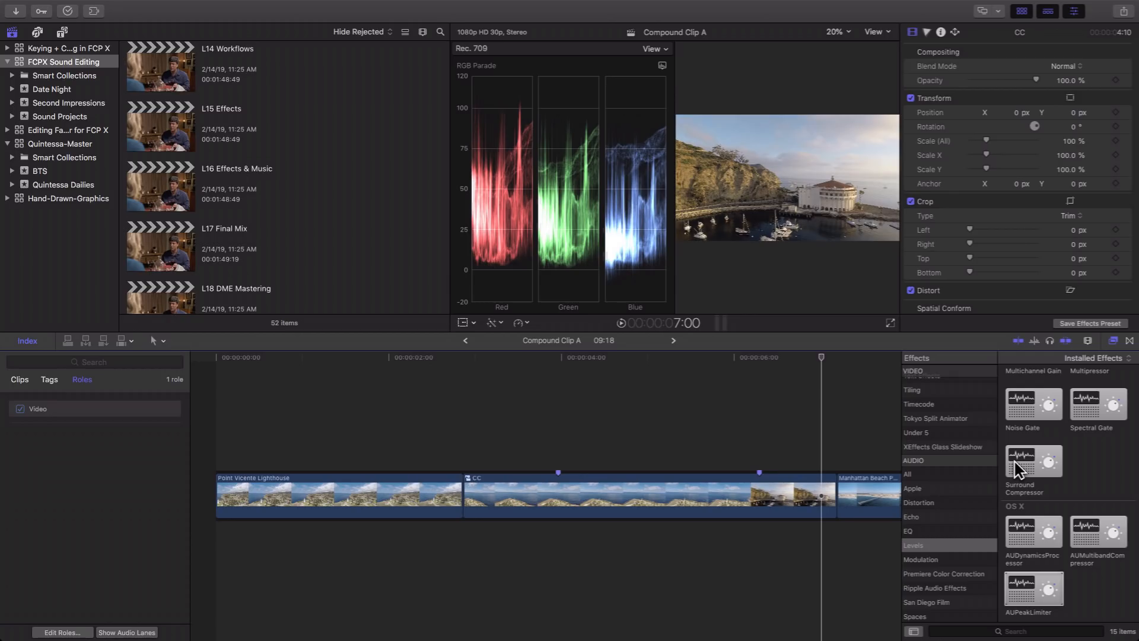
pyautogui.scroll(3, 1111, 481)
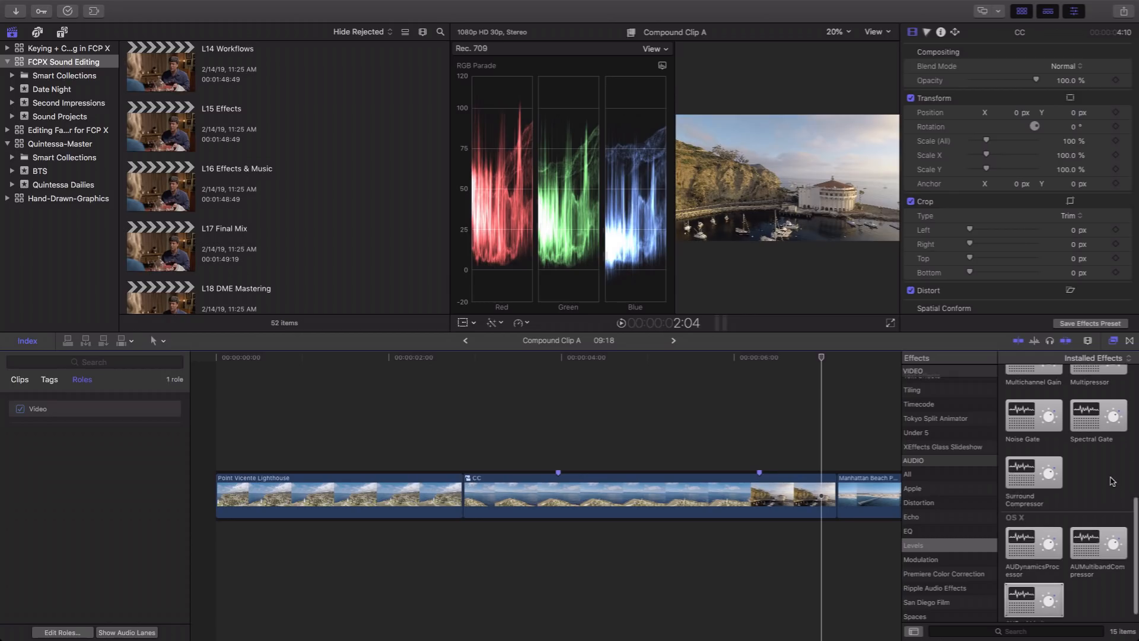
pyautogui.scroll(1, 1111, 482)
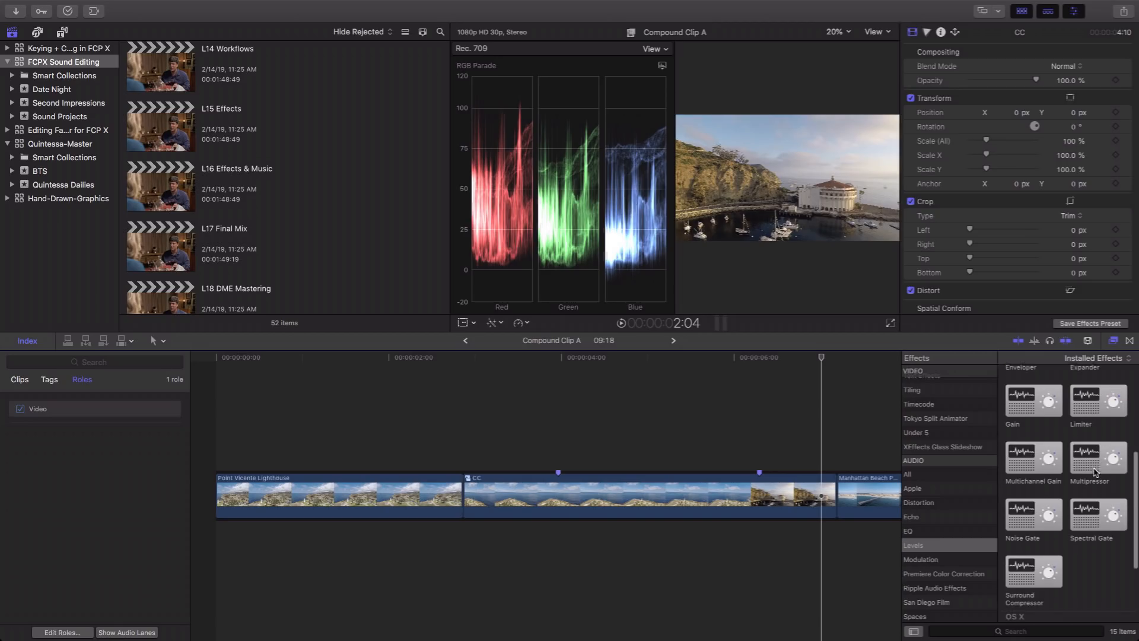
pyautogui.scroll(1, 1110, 478)
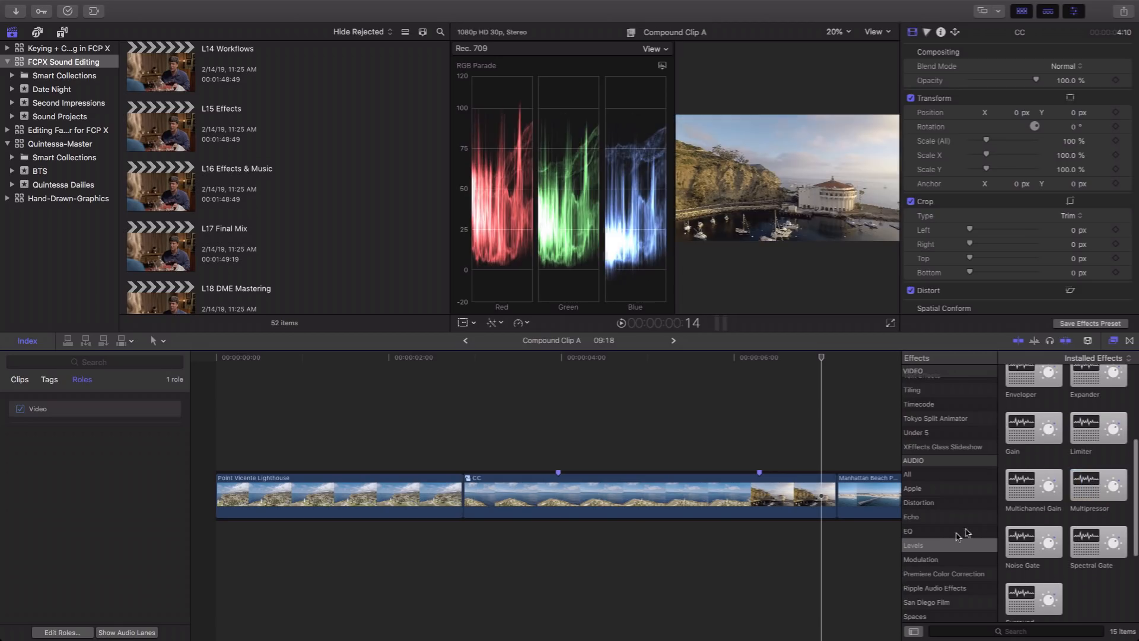
# - Search all audio effects for "multi" and select the MultiMeter effect in the Logic group
pyautogui.click(981, 635)
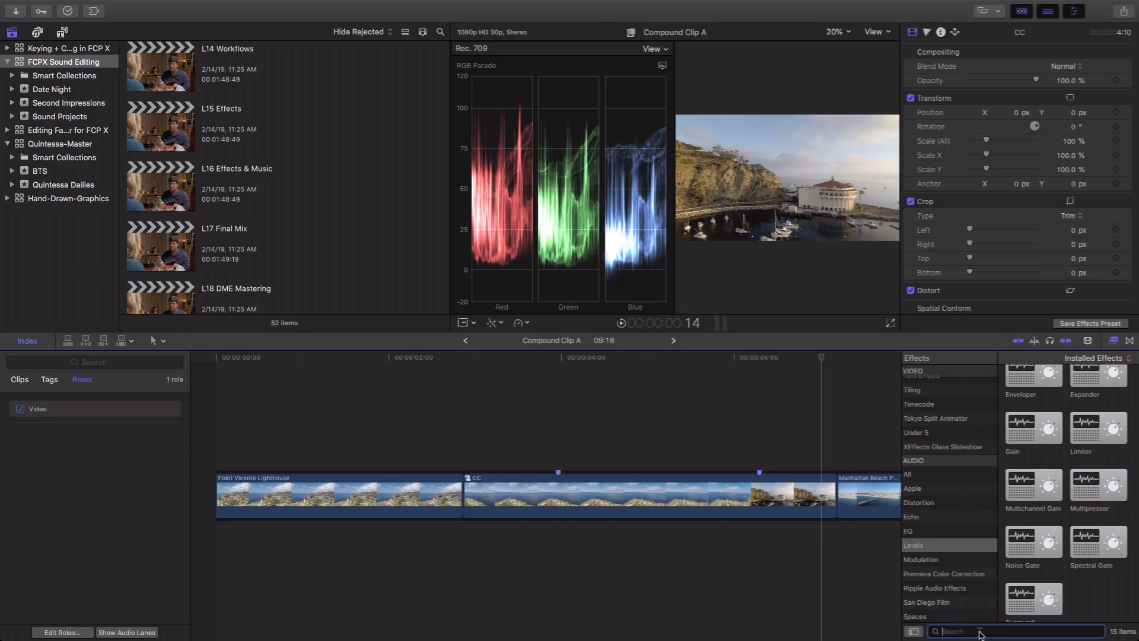
pyautogui.write('mi')
pyautogui.write('j')
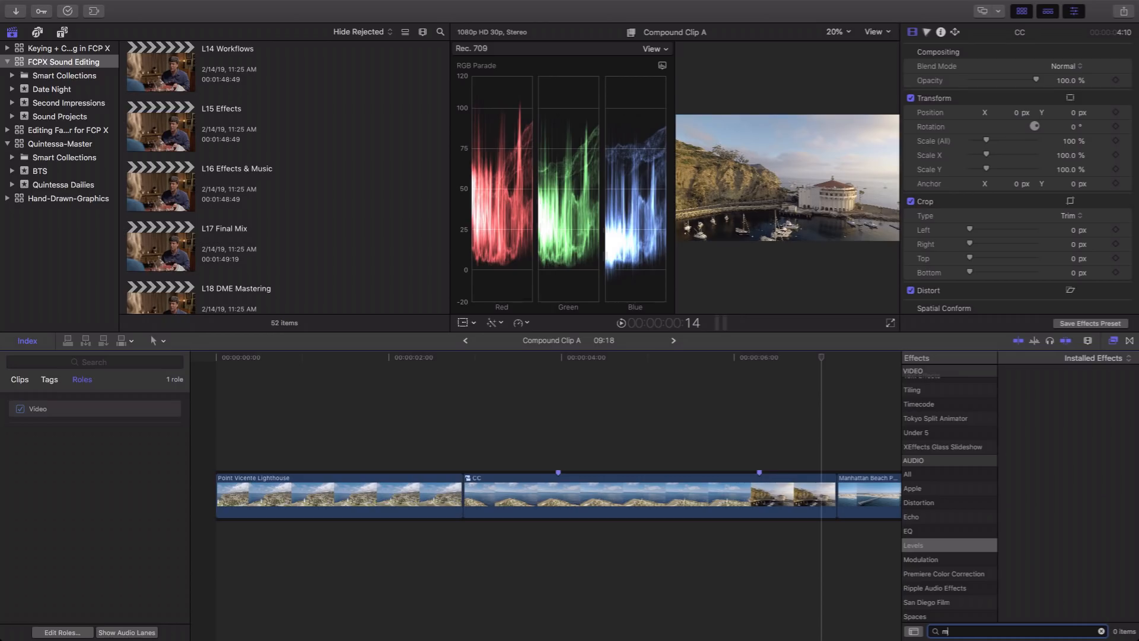
pyautogui.write('ic')
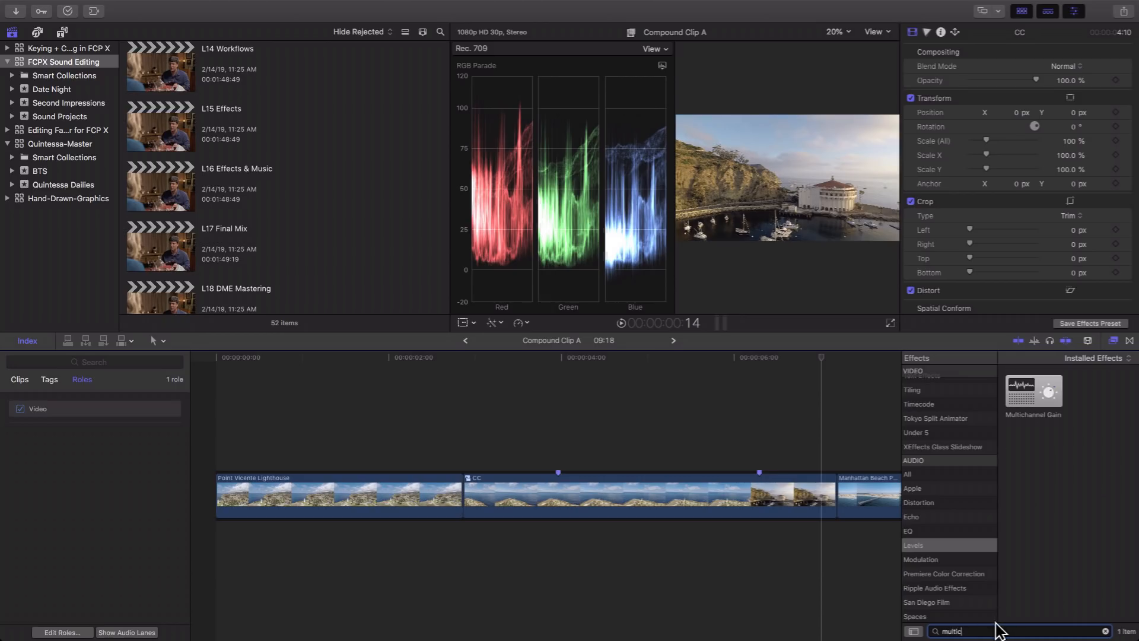
pyautogui.press('BackSpace')
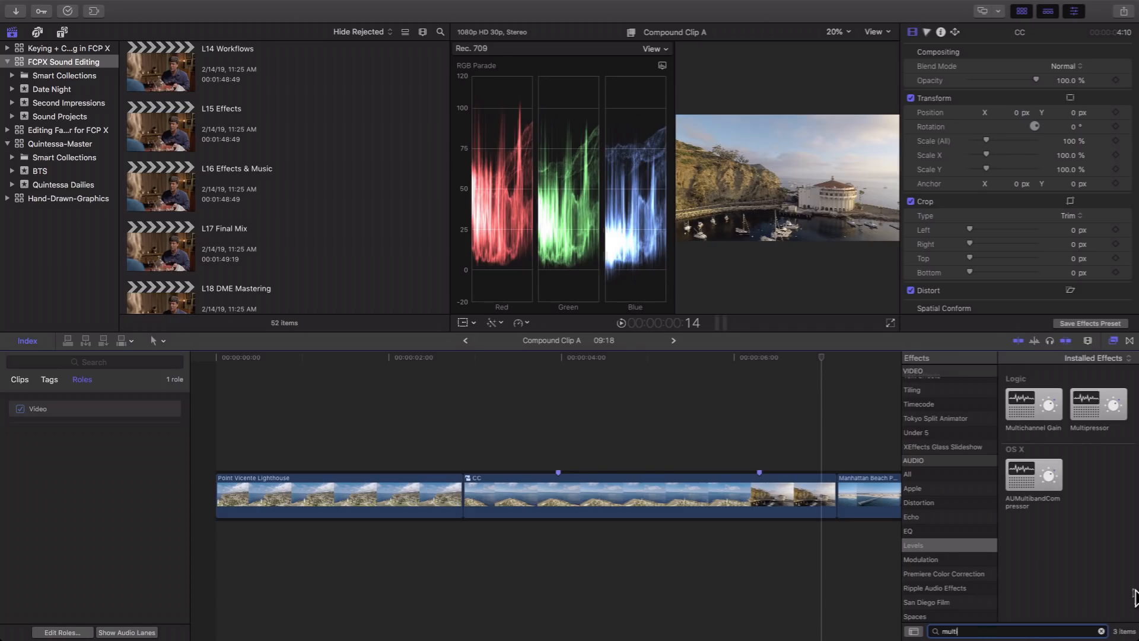
pyautogui.click(908, 474)
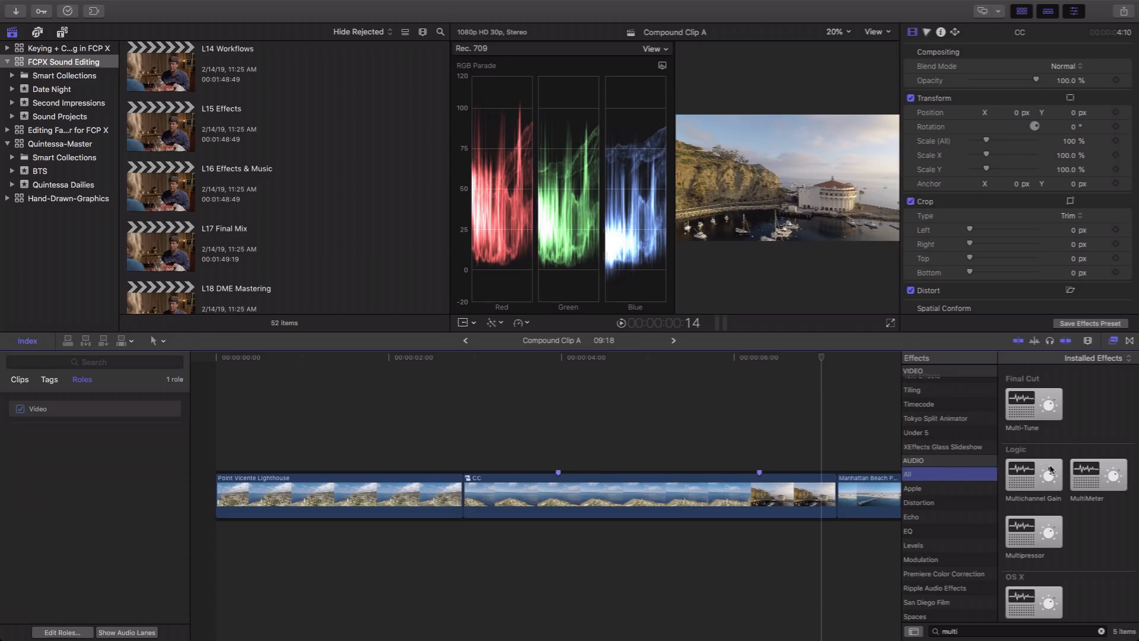
pyautogui.click(1090, 475)
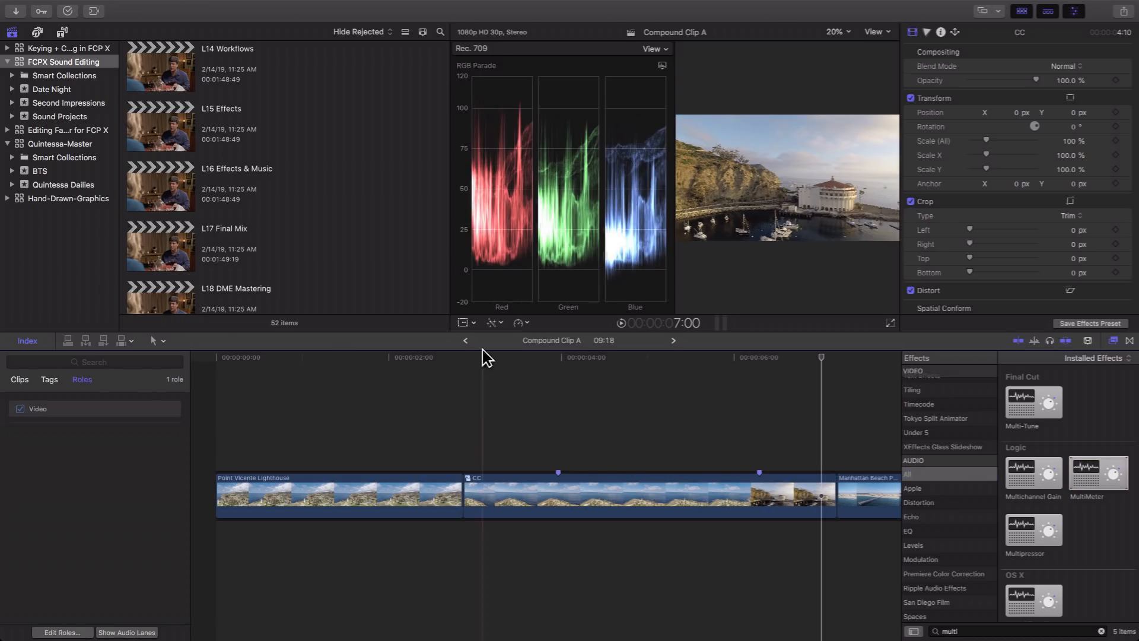
# - Go back in the timeline history to the L2 Start project and apply MultiMeter to the Man Eater clip
pyautogui.click(466, 341)
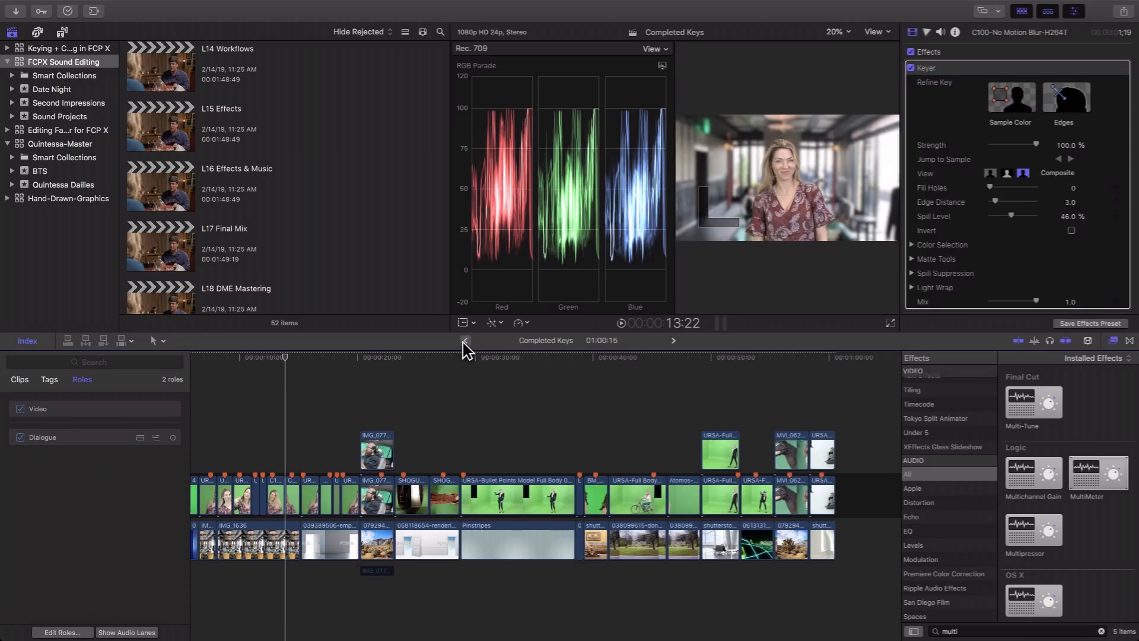
pyautogui.click(465, 341)
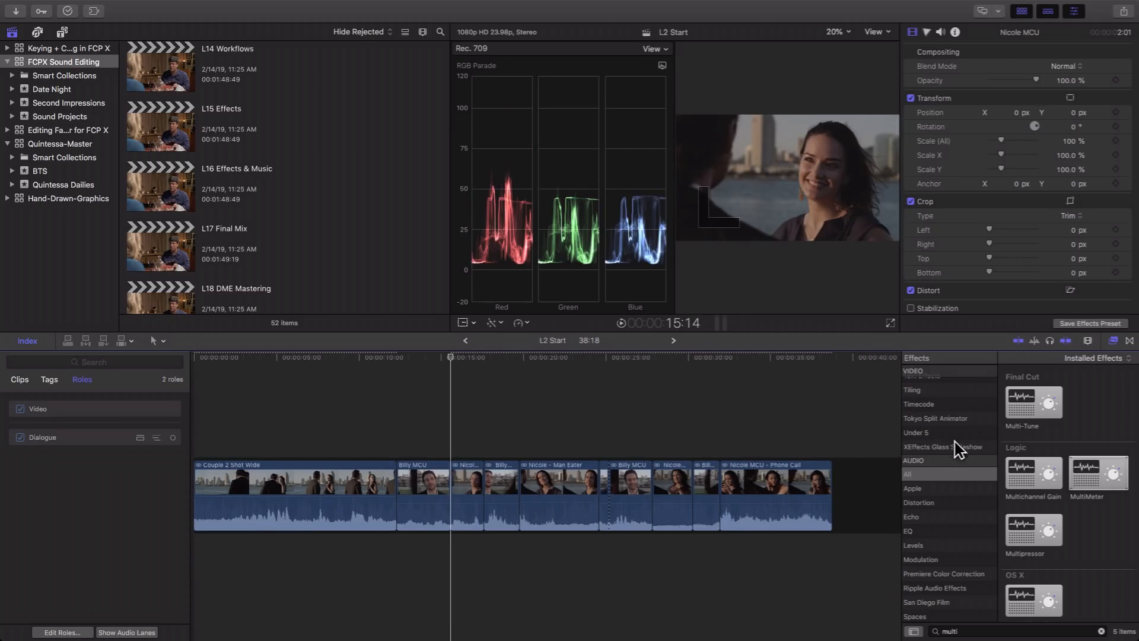
pyautogui.moveTo(1095, 478); pyautogui.dragTo(564, 498)
pyautogui.click(561, 492)
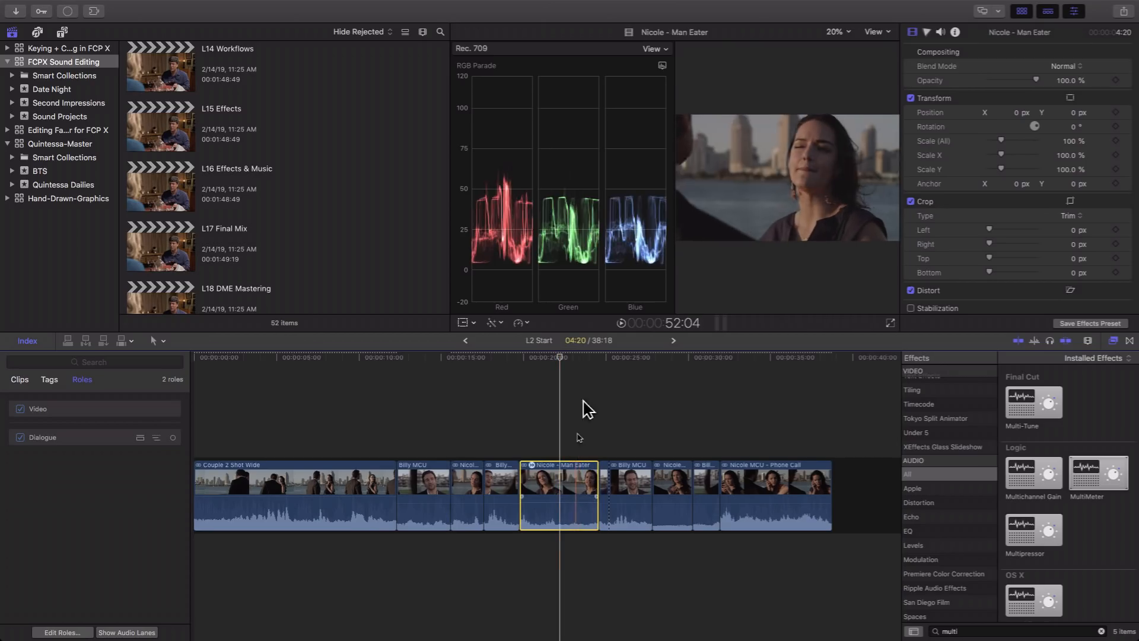
# - Show the Man Eater clip's audio effects and open the MultiMeter interface, placing its window clear of the timeline clips
pyautogui.click(941, 33)
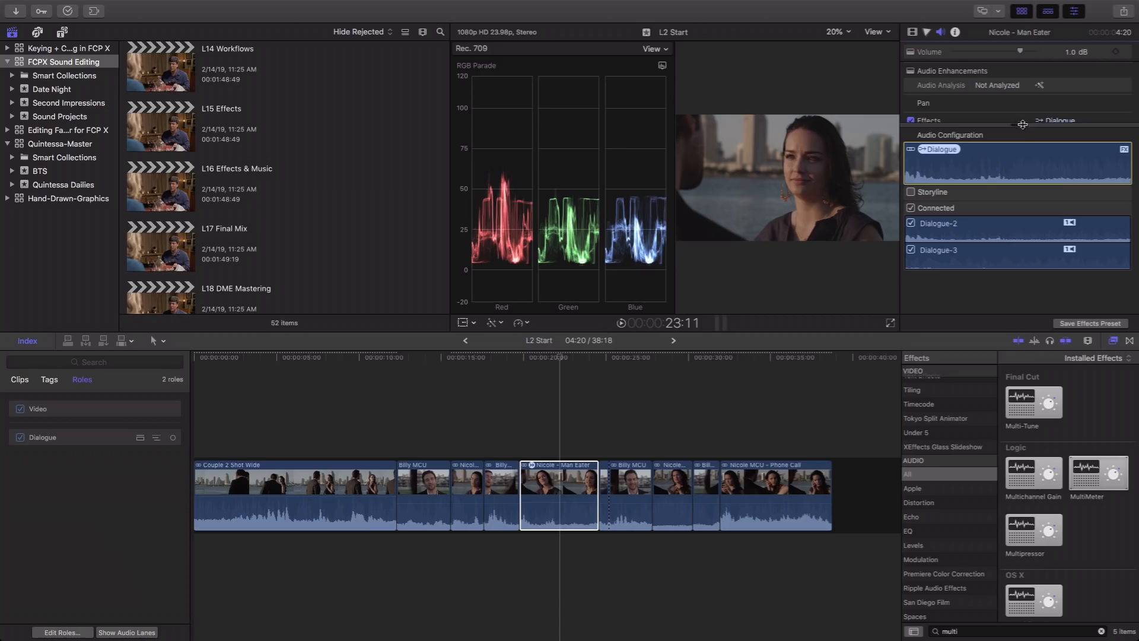
pyautogui.moveTo(1023, 124); pyautogui.dragTo(1023, 277)
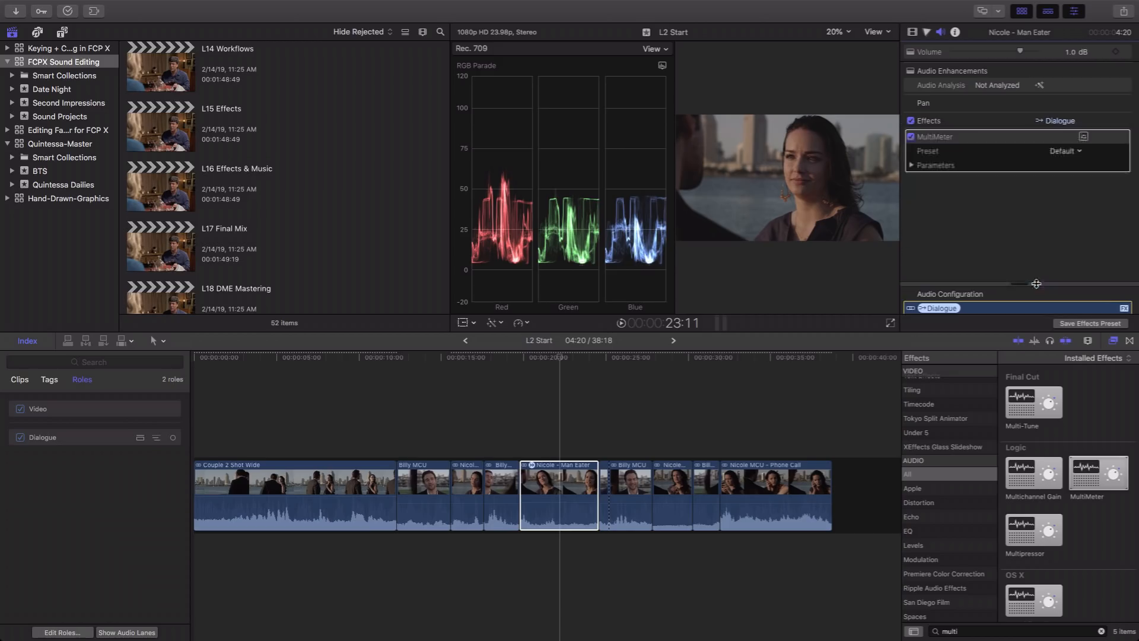
pyautogui.click(1084, 137)
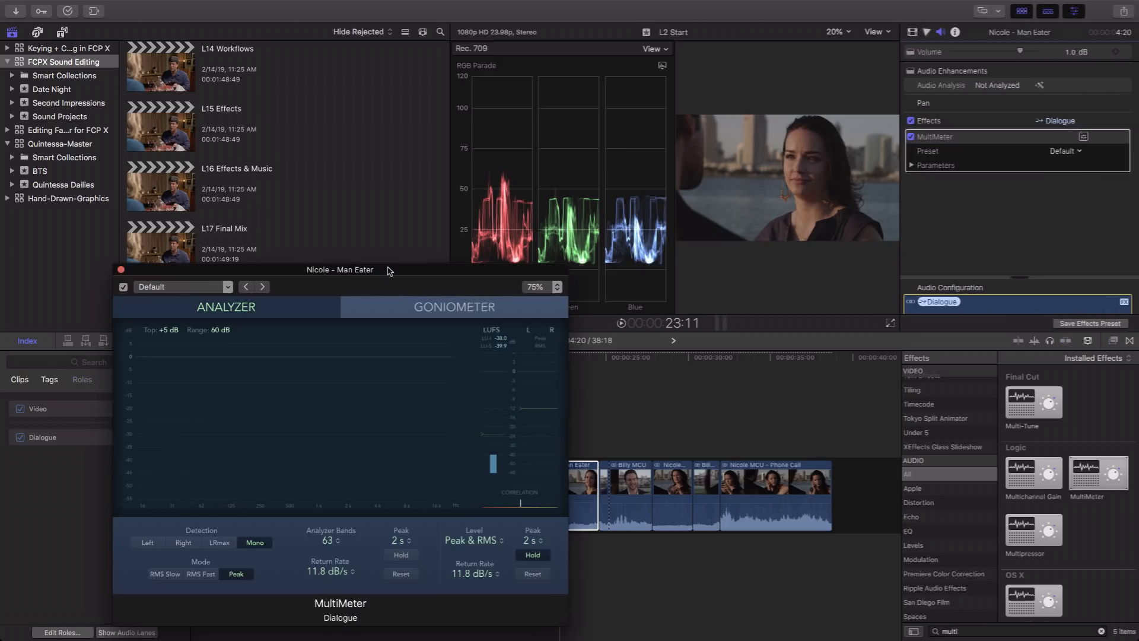
pyautogui.moveTo(389, 270); pyautogui.dragTo(571, 85)
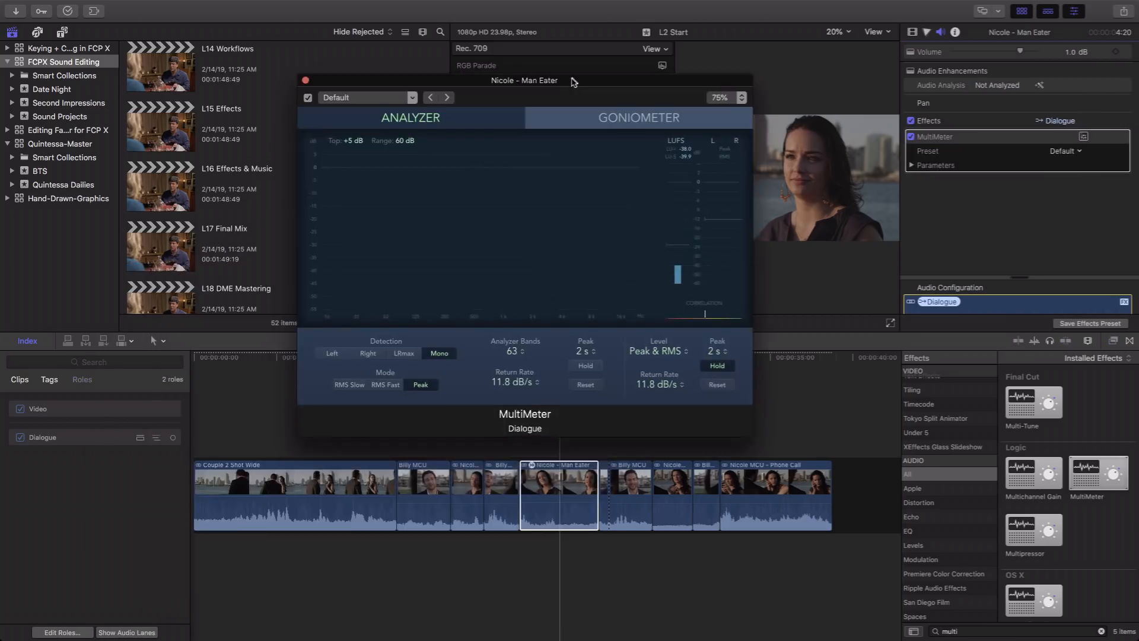
# - Play the Man Eater clip to check its loudness in MultiMeter, stop playback and reposition the meter window
pyautogui.click(532, 454)
pyautogui.press('space')
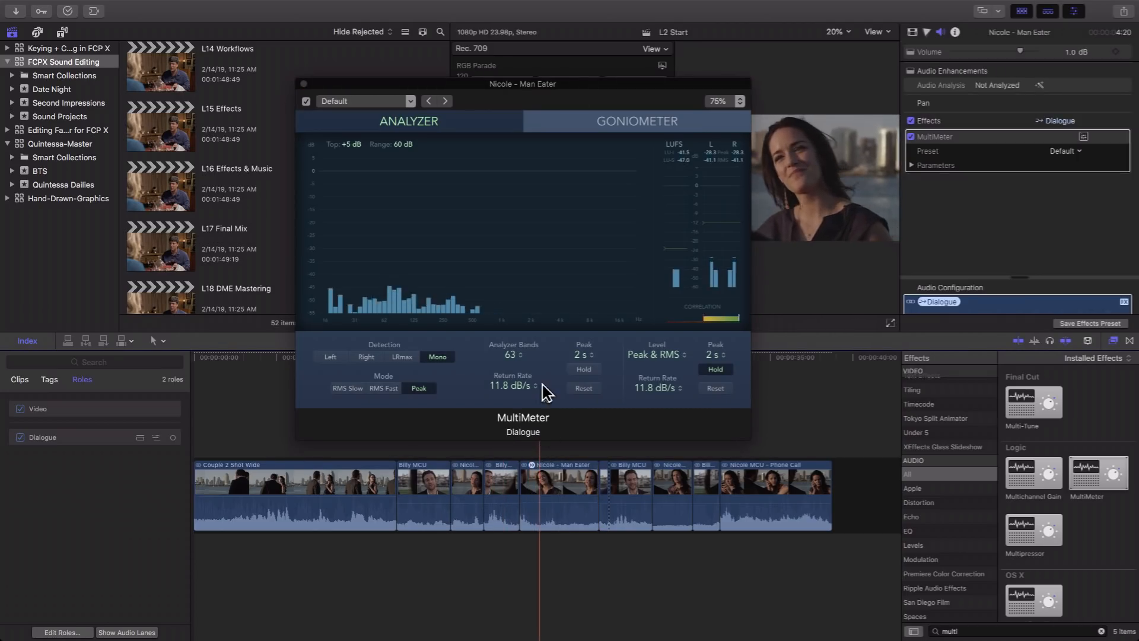
pyautogui.press('space')
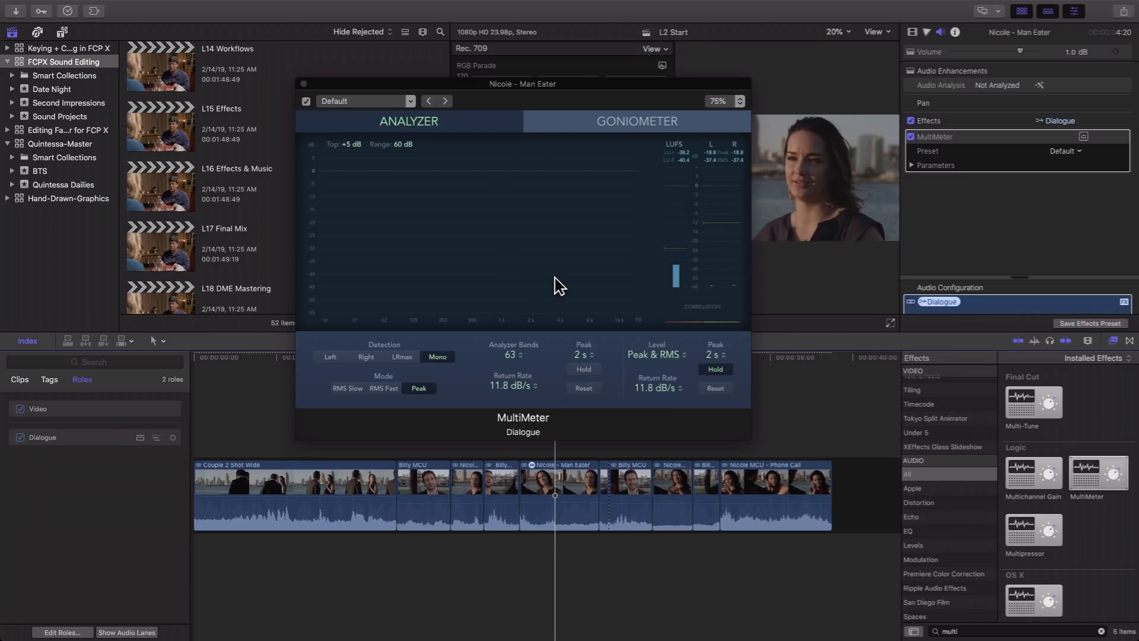
pyautogui.moveTo(666, 88); pyautogui.dragTo(786, 134)
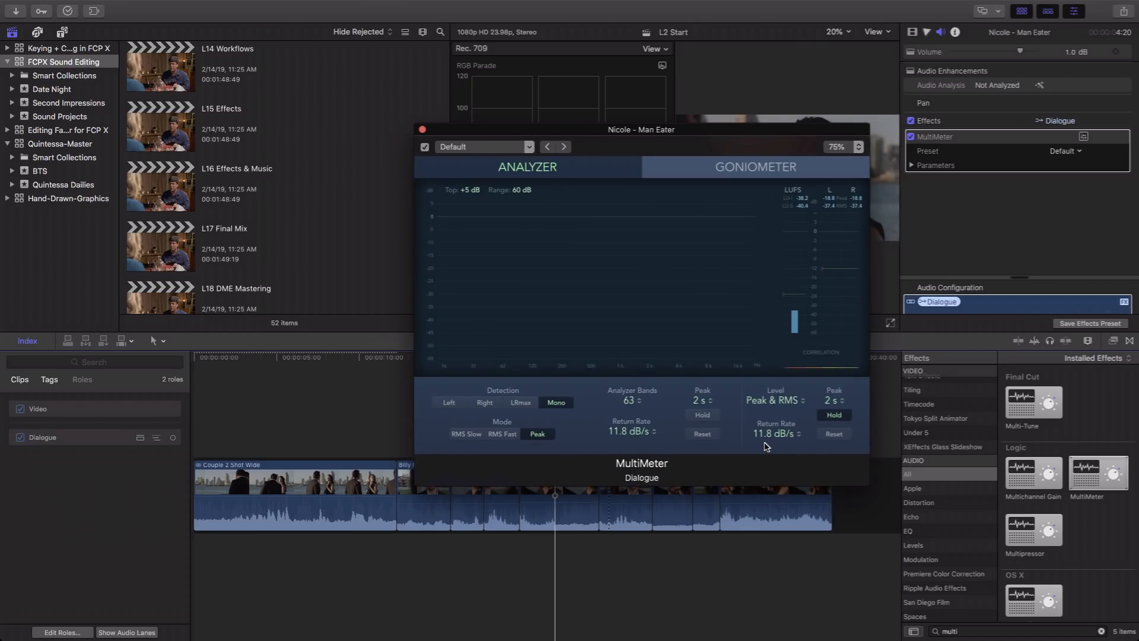
# - Choose the Default preset in MultiMeter and set the analyzer's mode to RMS Fast
pyautogui.click(488, 147)
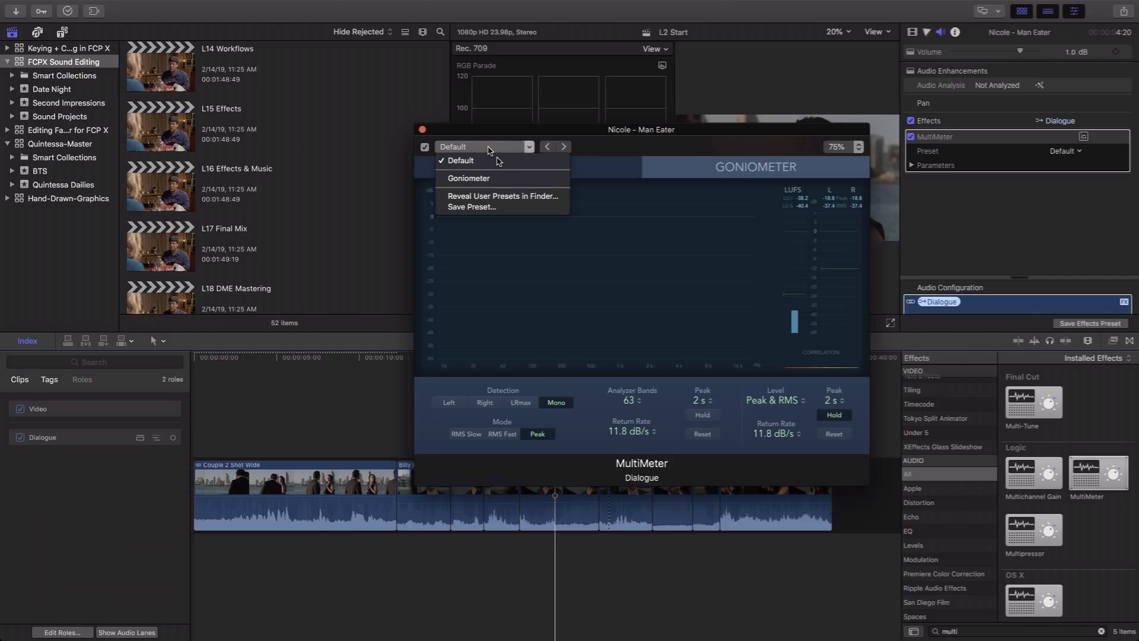
pyautogui.click(498, 161)
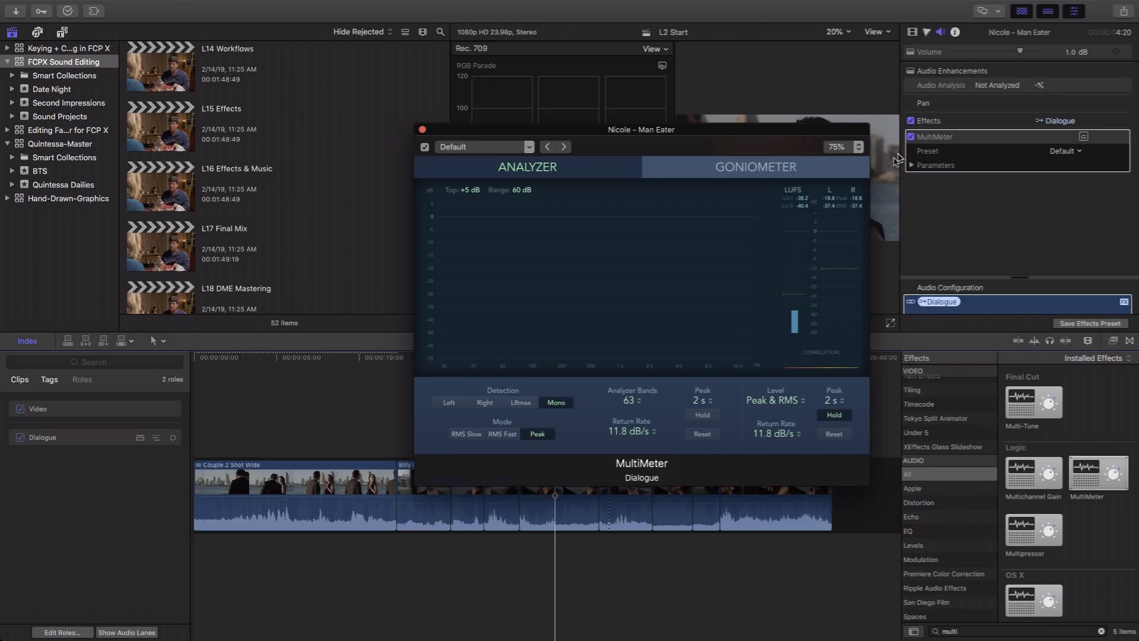
pyautogui.click(468, 434)
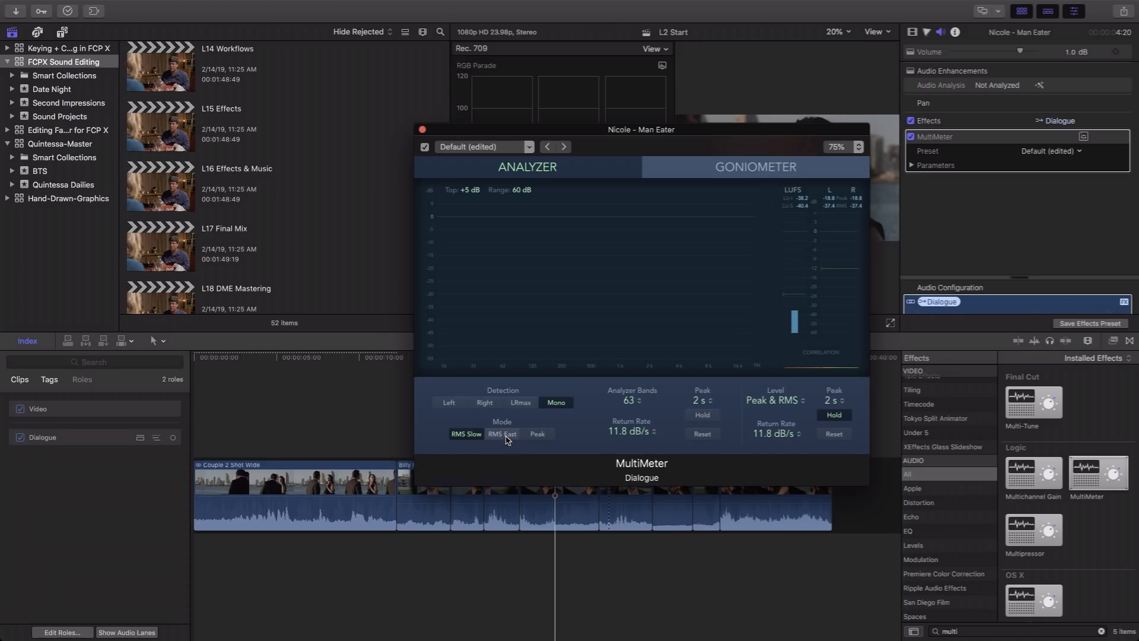
pyautogui.click(506, 436)
pyautogui.click(467, 435)
pyautogui.click(502, 434)
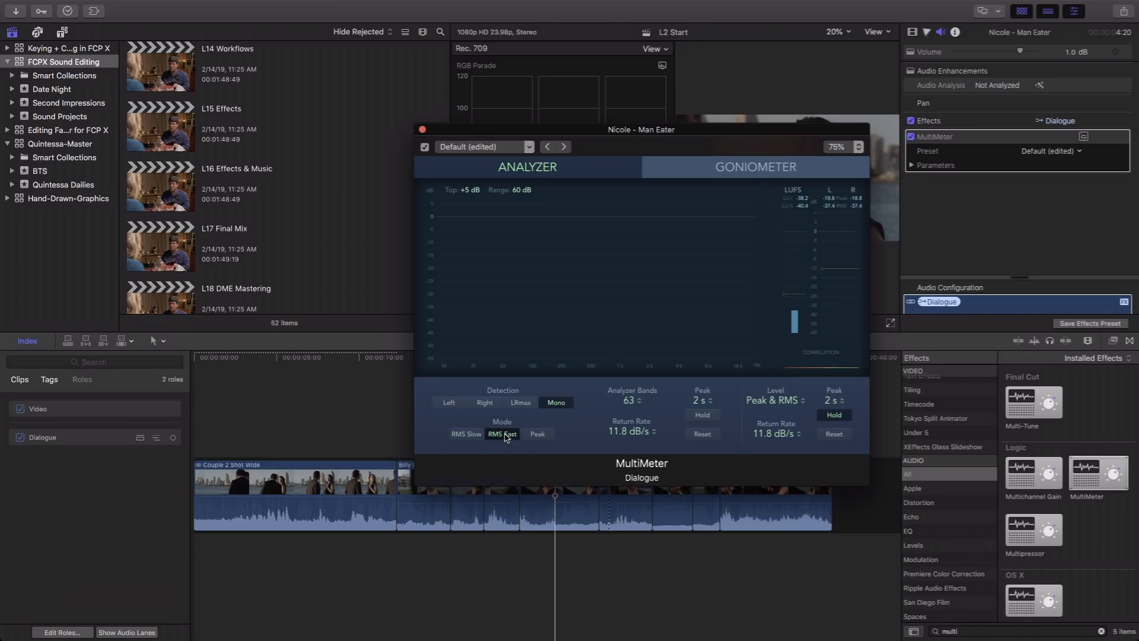
# - Review the level meter's options for level type, return rate and peak time, and display the Goniometer view
pyautogui.click(789, 401)
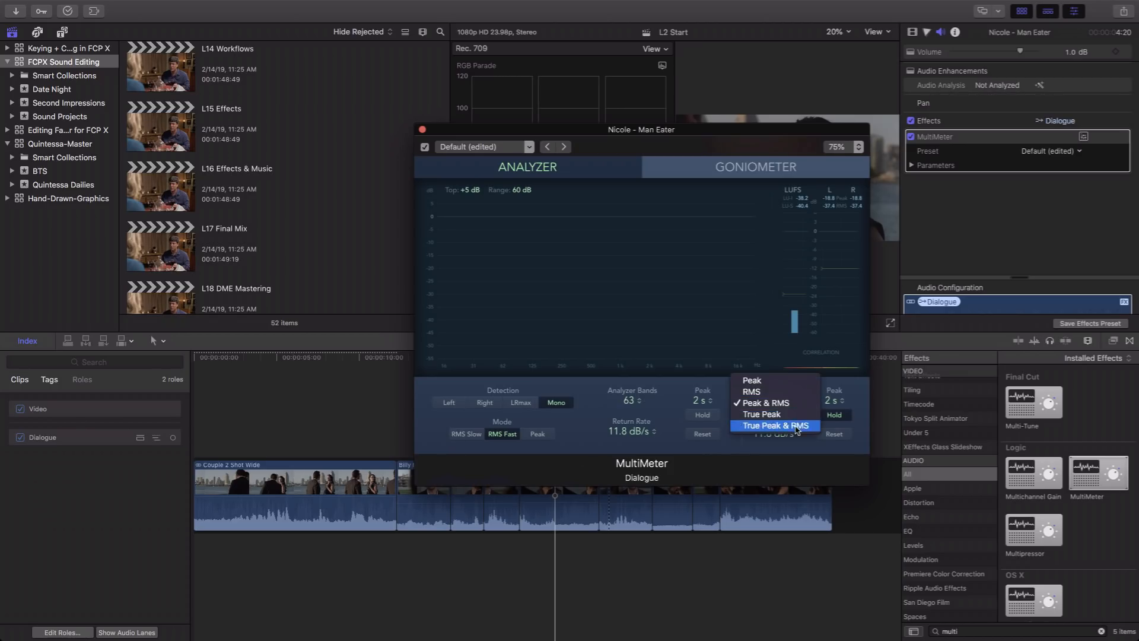
pyautogui.click(848, 438)
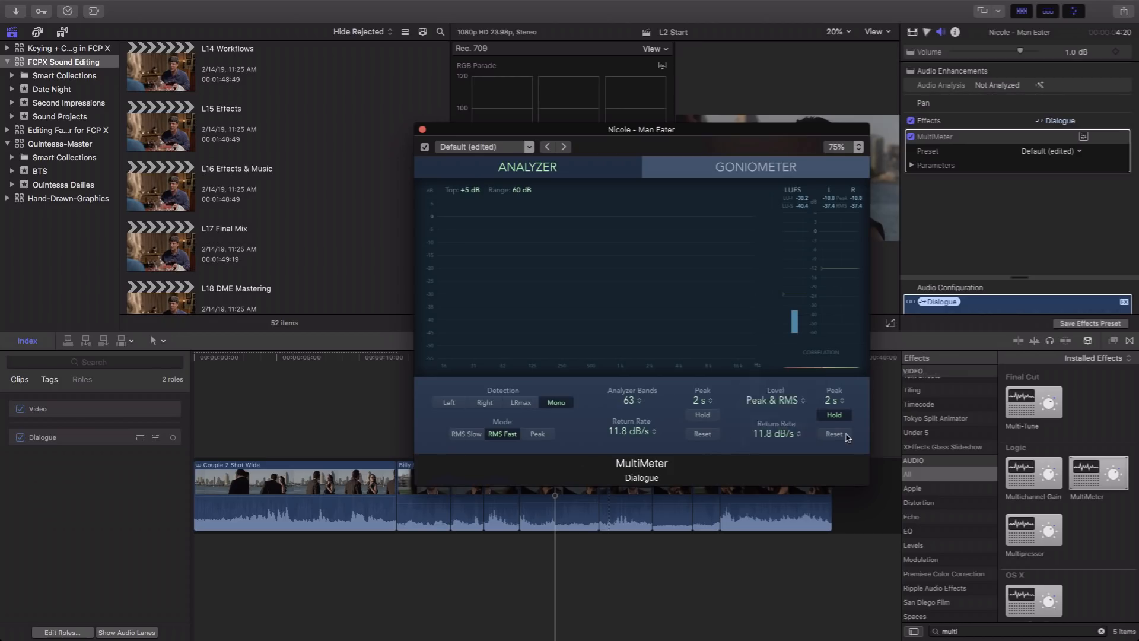
pyautogui.click(797, 439)
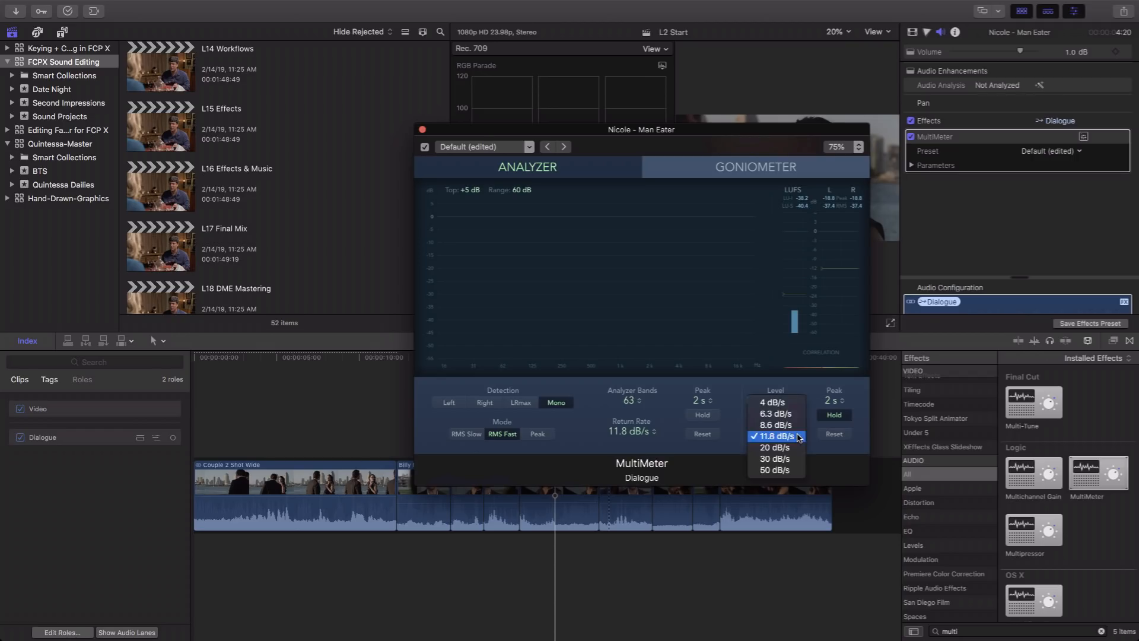
pyautogui.click(789, 436)
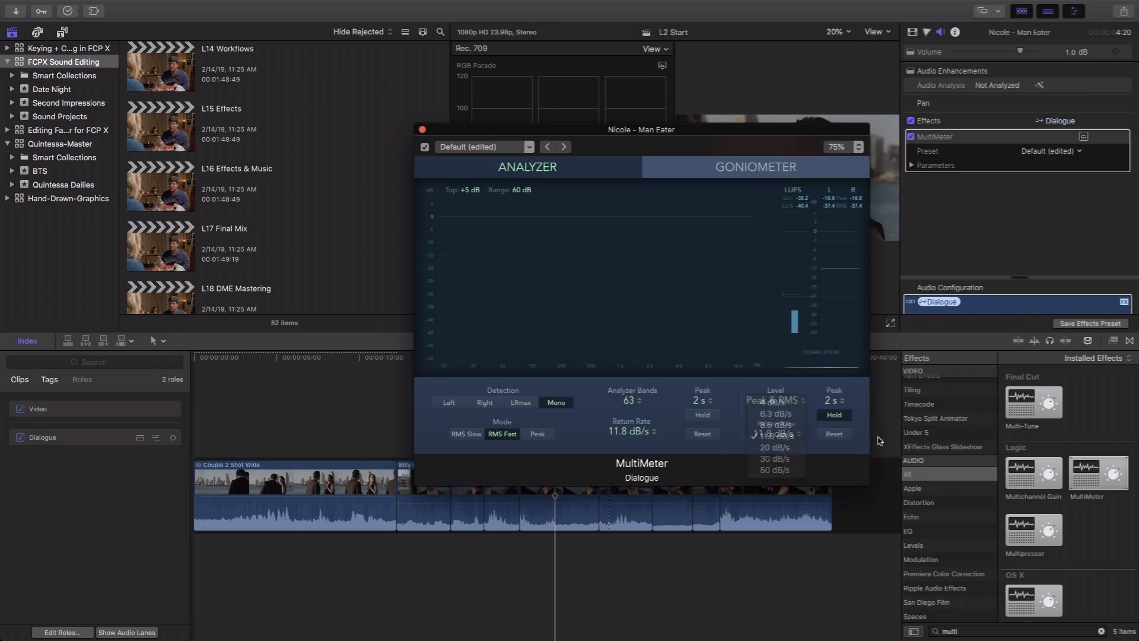
pyautogui.click(834, 400)
pyautogui.click(838, 406)
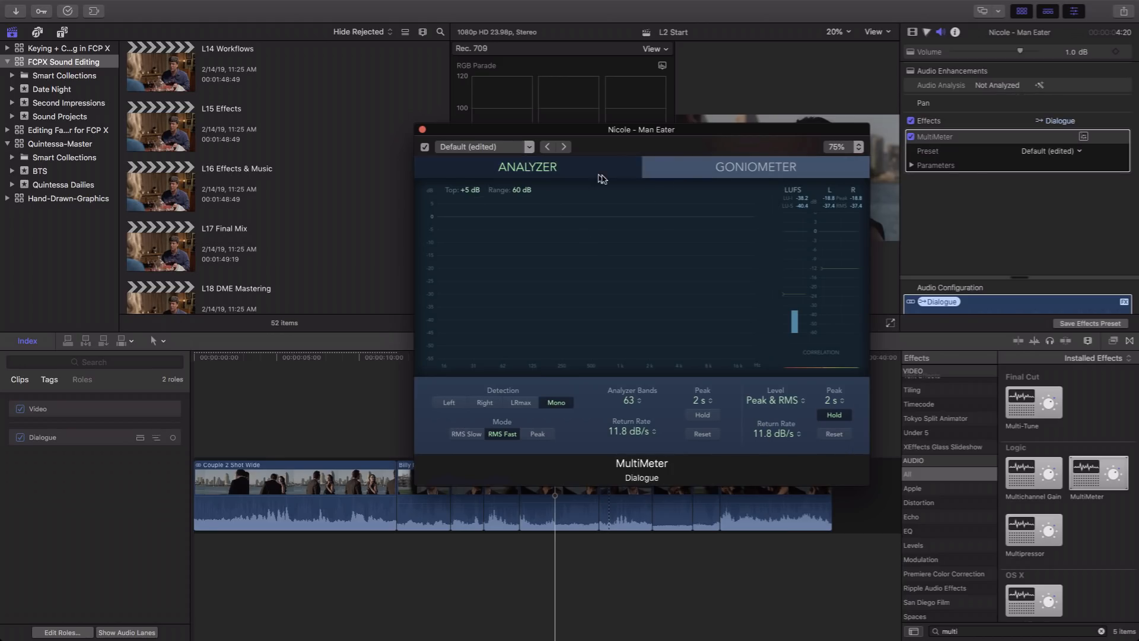
pyautogui.click(700, 167)
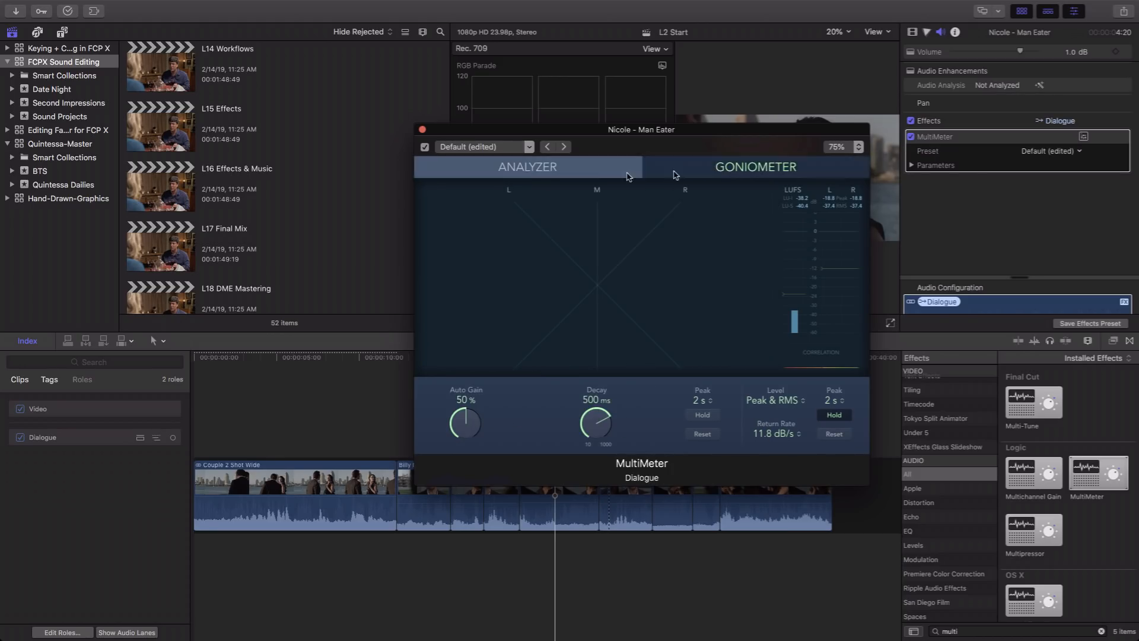